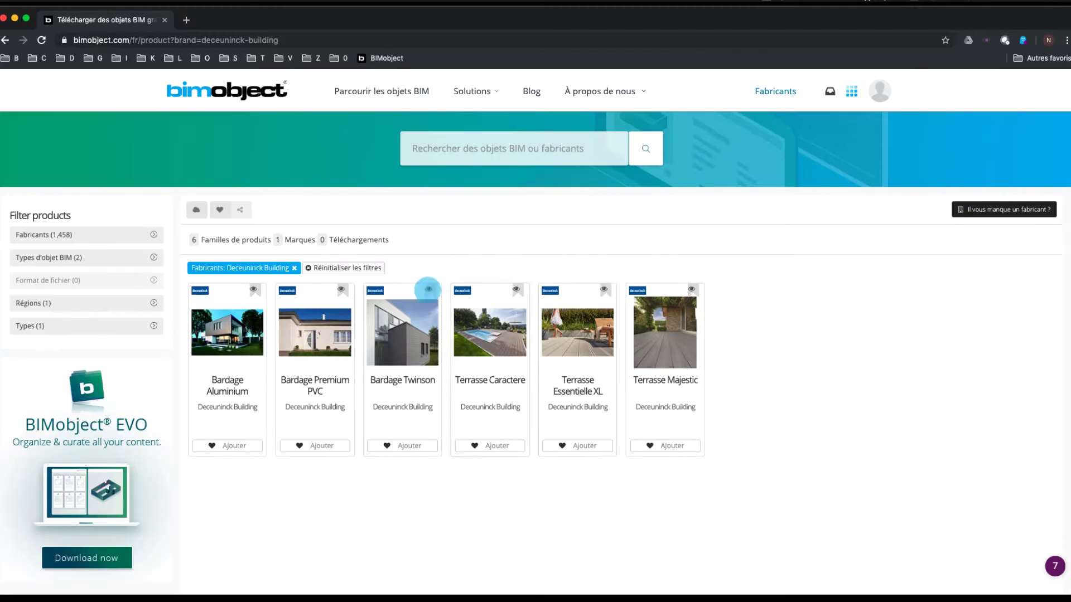
- Search BIMobject for Deceuninck and list the products of Deceuninck Menuiseries
type("eceuninck")
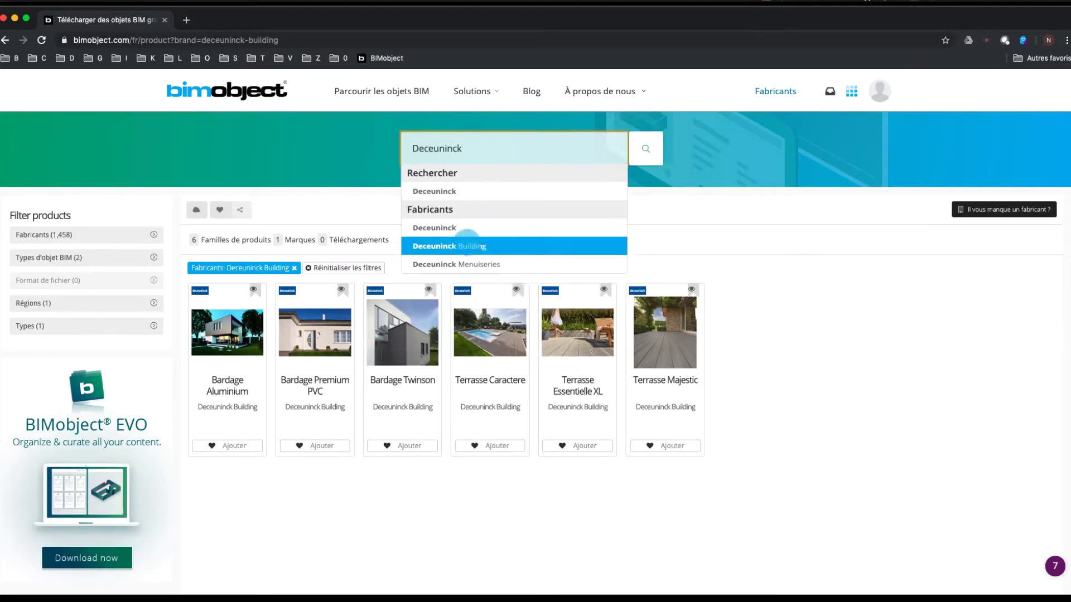
left_click(452, 268)
scroll(967, 364, "down", 3)
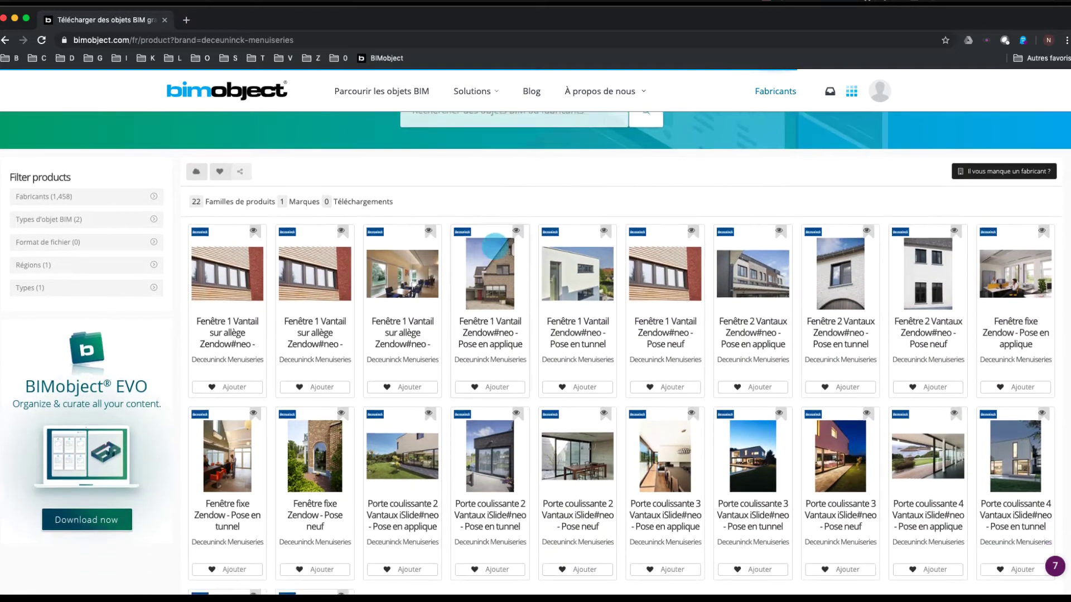
scroll(801, 480, "down", 3)
scroll(714, 492, "up", 3)
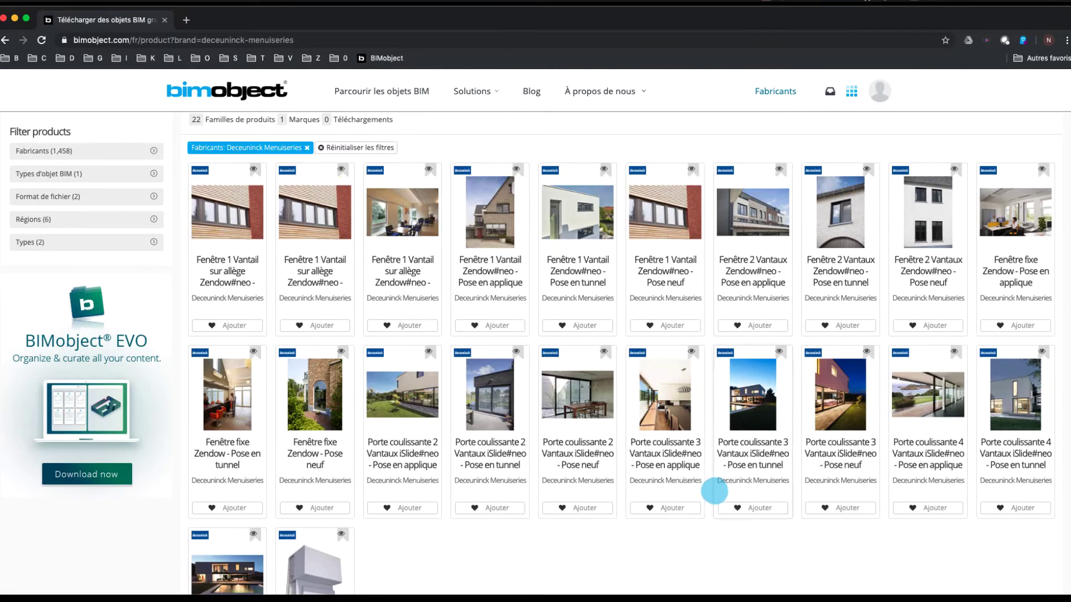
- Open the product page of Porte coulissante 2 Vantaux iSlide#neo - Pose neuf and read its description and specification
left_click(585, 450)
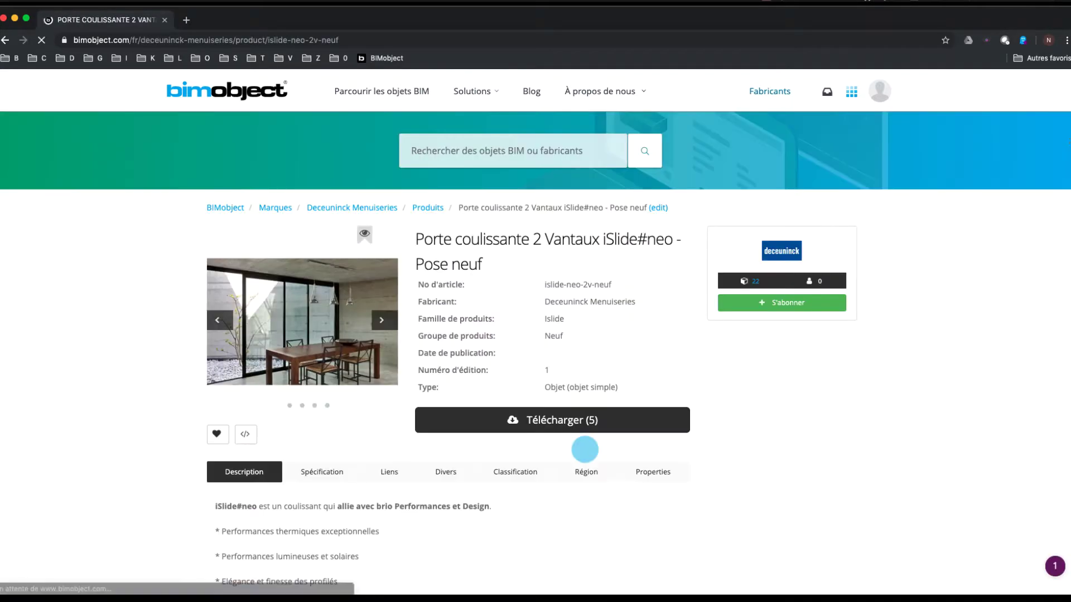
scroll(411, 437, "down", 3)
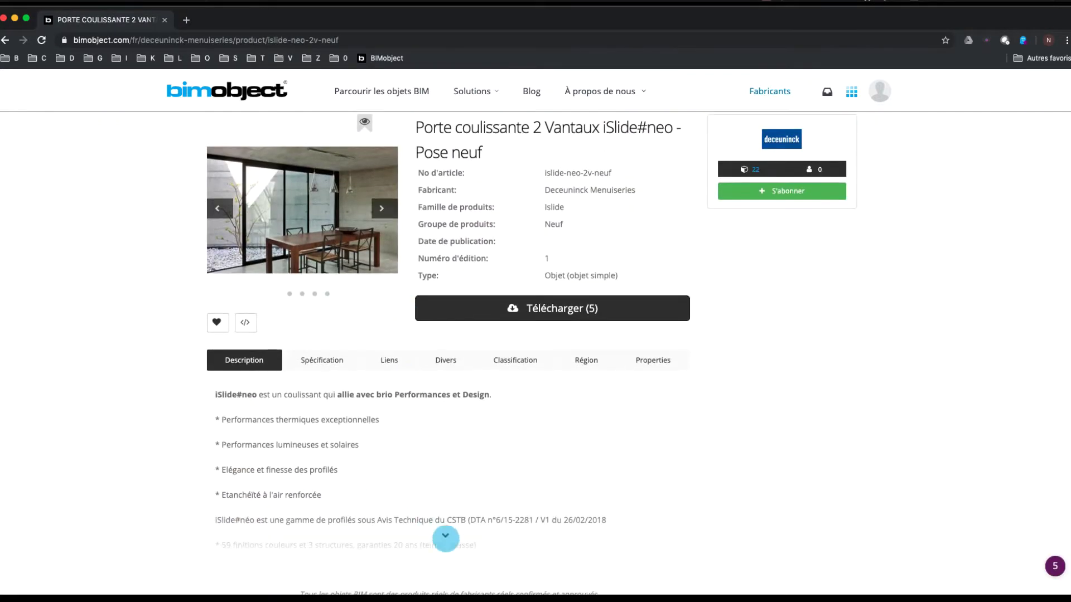
left_click(293, 360)
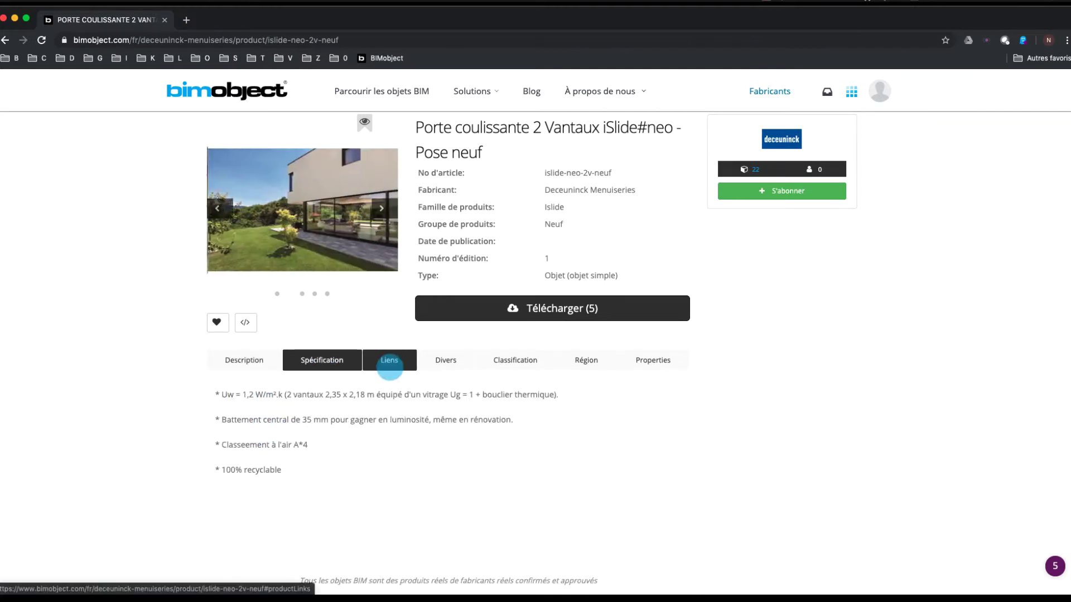
- Review the iSlide#neo product's linked manufacturer page, certification PDF and technical brochure, closing each of them when done
left_click(389, 359)
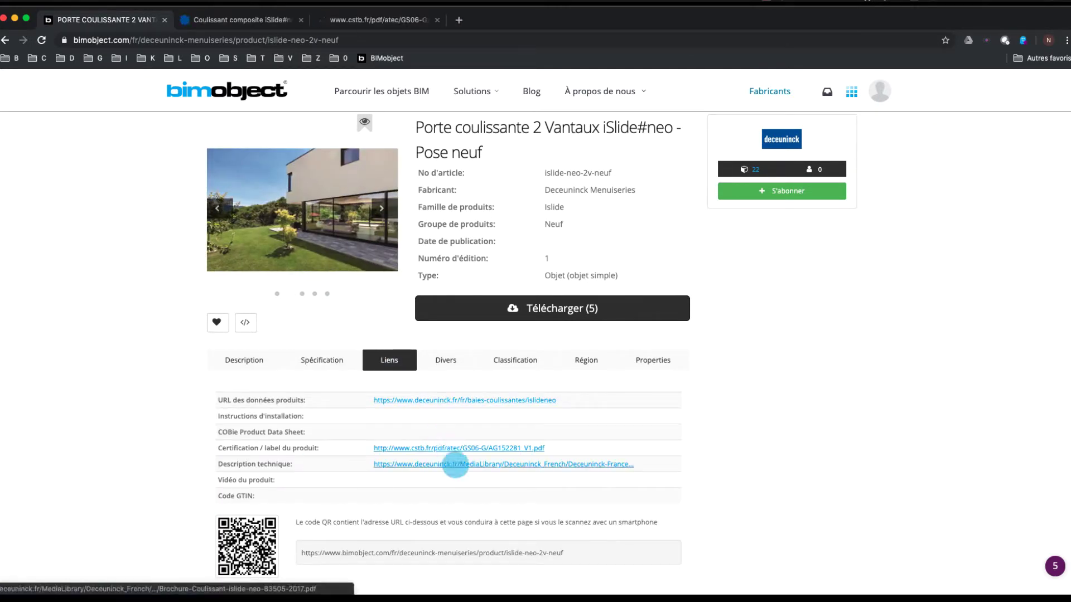
left_click(454, 465)
left_click(240, 20)
scroll(444, 147, "down", 15)
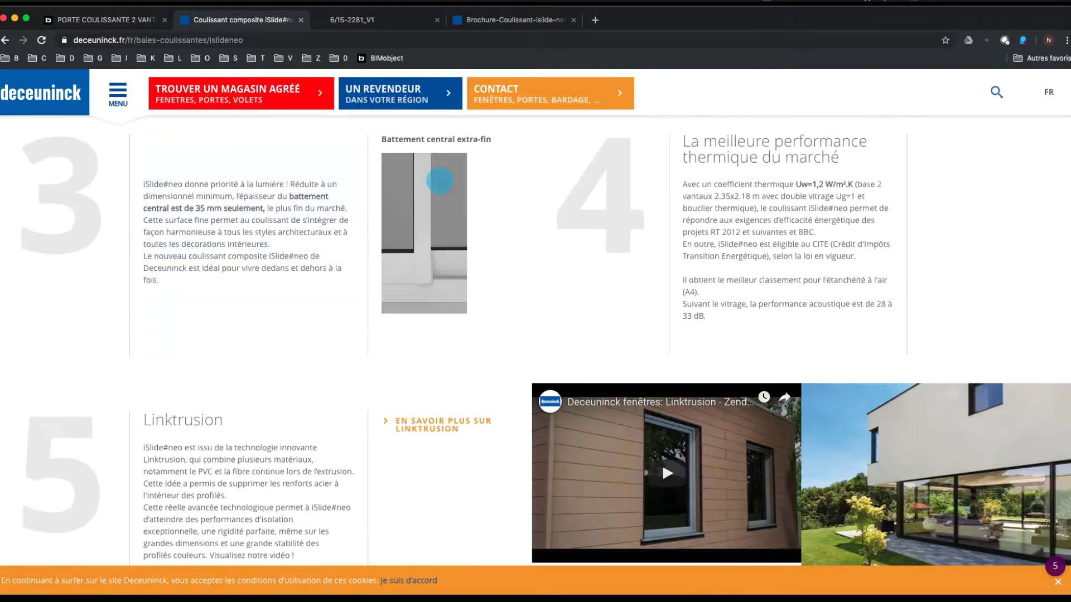
left_click(301, 19)
scroll(513, 199, "down", 3)
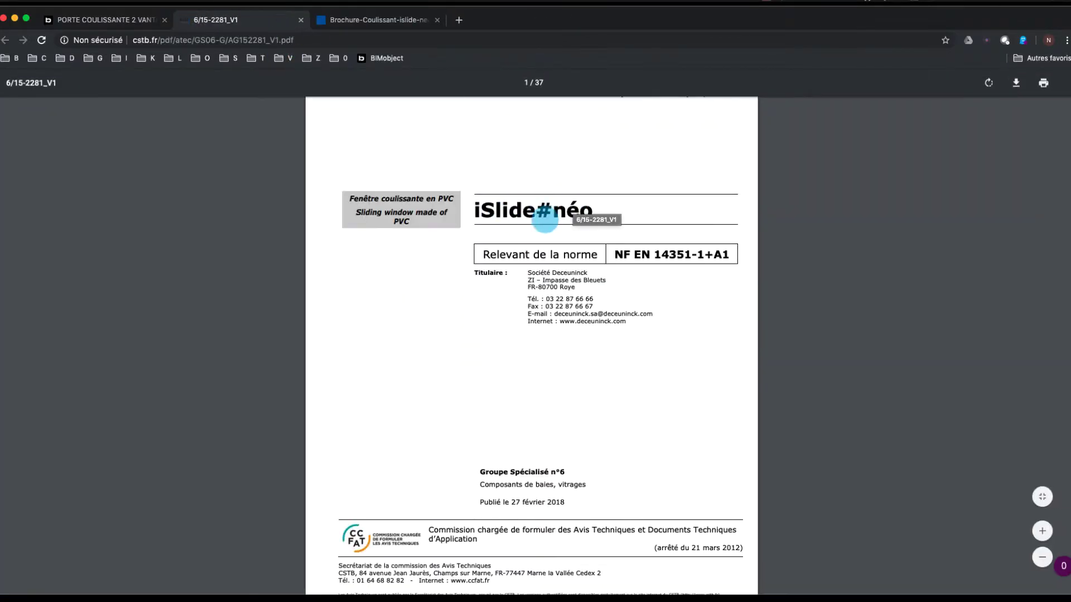
scroll(545, 220, "down", 20)
key("super+w")
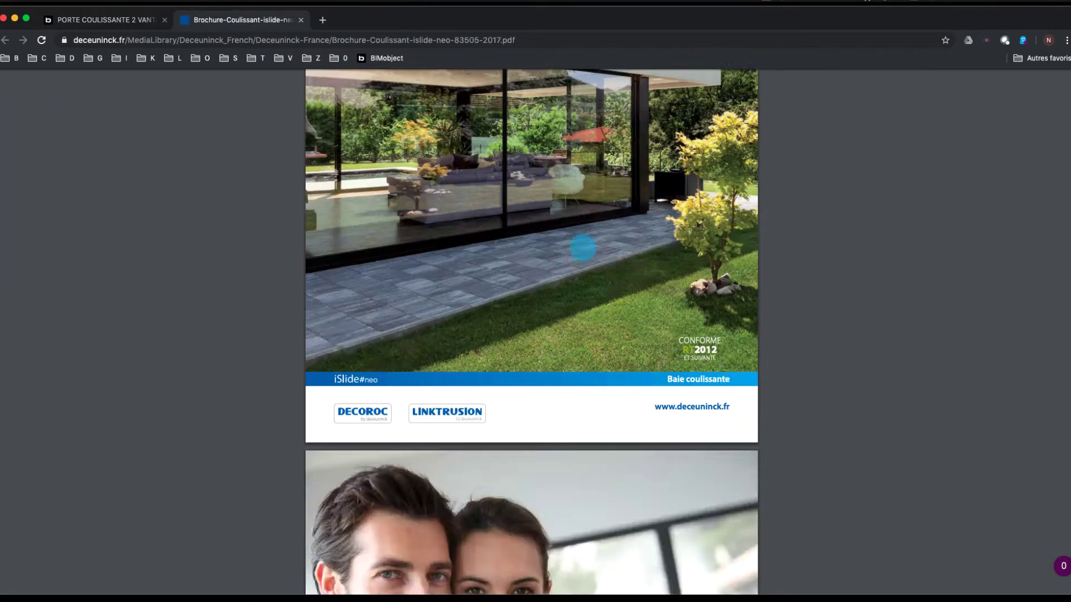
scroll(583, 249, "down", 20)
key("super+w")
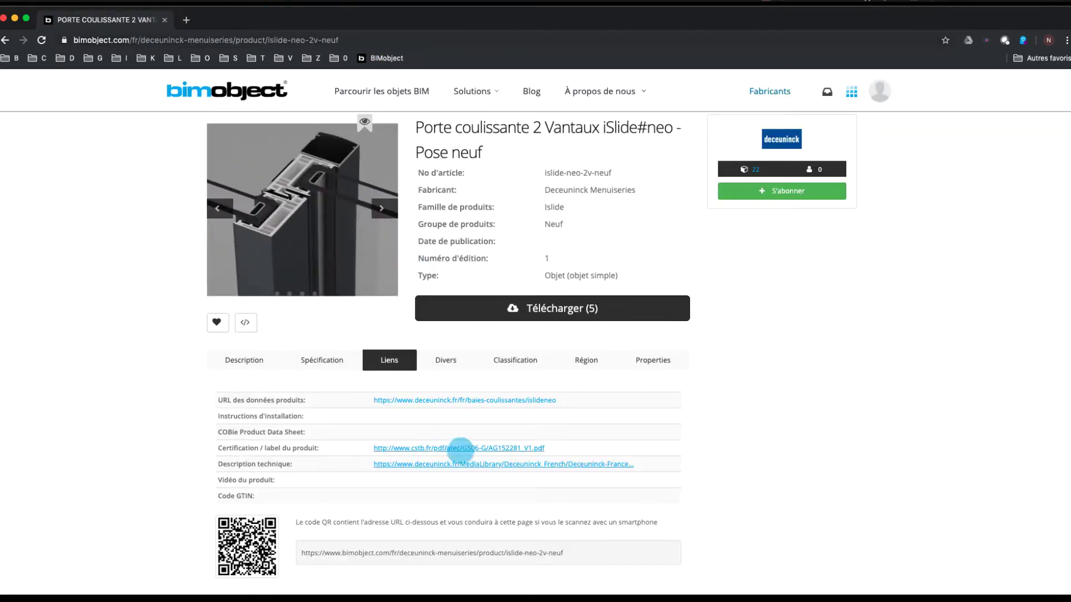
- Examine the sliding door's related items, classification, available regions and properties
left_click(444, 352)
left_click(516, 360)
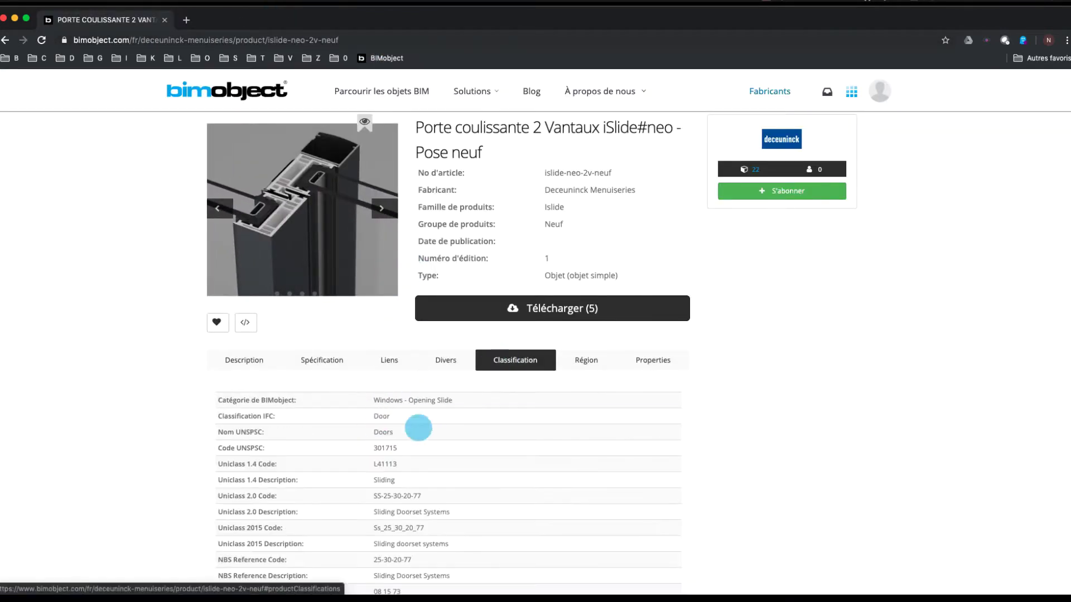
scroll(418, 426, "down", 4)
scroll(412, 407, "up", 3)
left_click(588, 330)
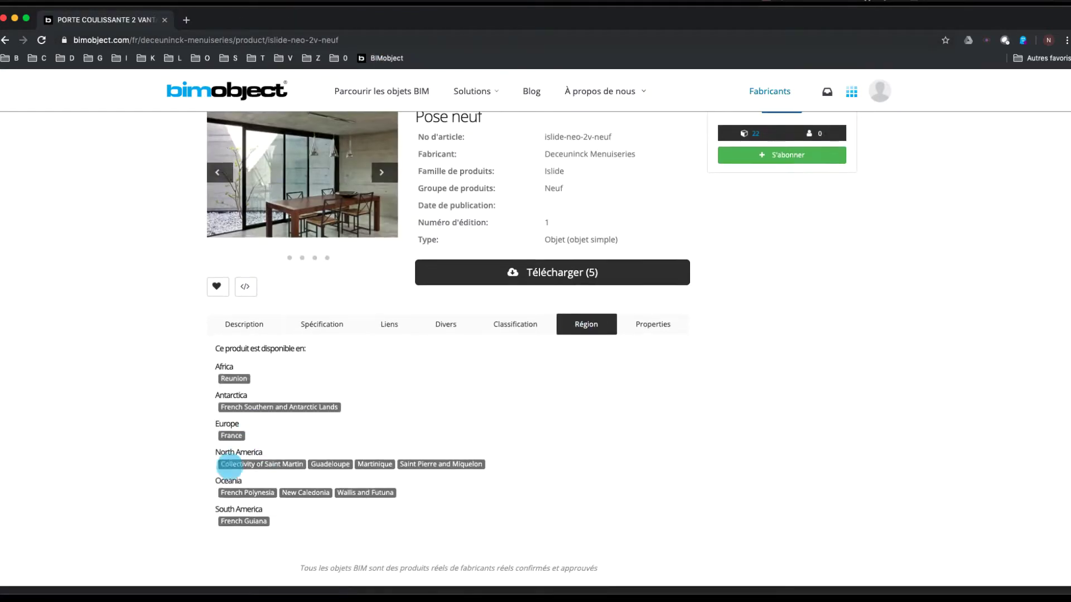
left_click(652, 325)
scroll(500, 452, "up", 2)
scroll(454, 500, "up", 1)
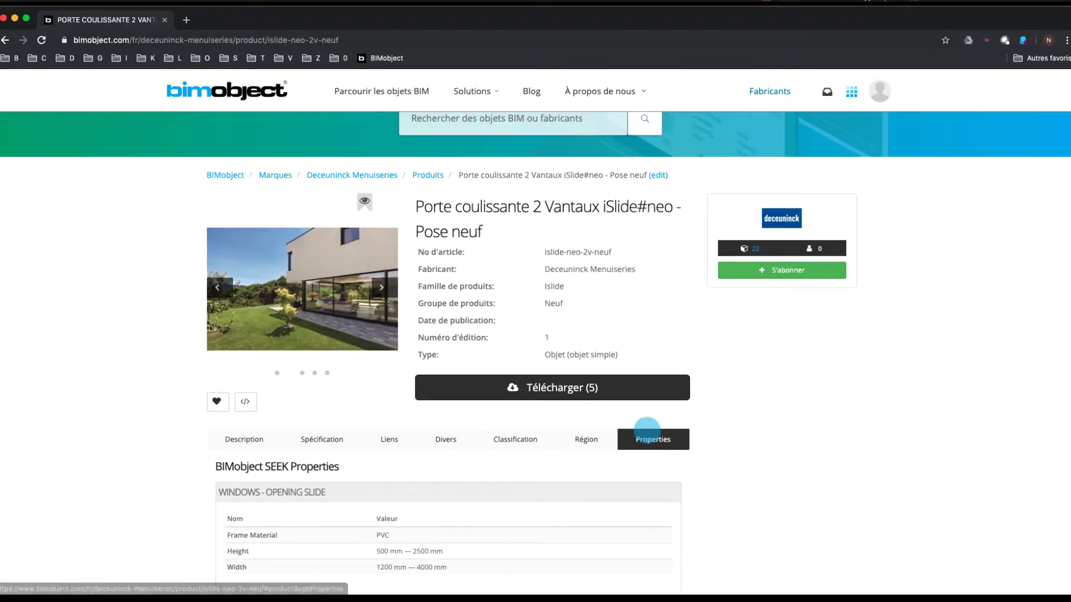
- Browse through the product images of the iSlide#neo sliding door
left_click(383, 287)
left_click(382, 287)
left_click(383, 287)
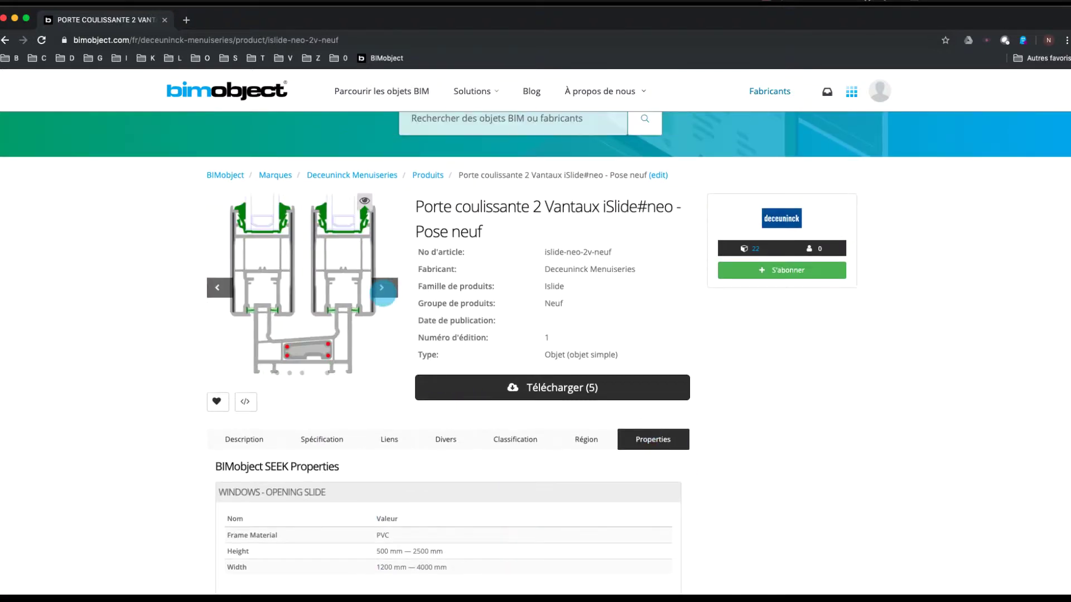
left_click(383, 287)
- Try adding the sliding door to the favourites and subscribing to its manufacturer
left_click(217, 401)
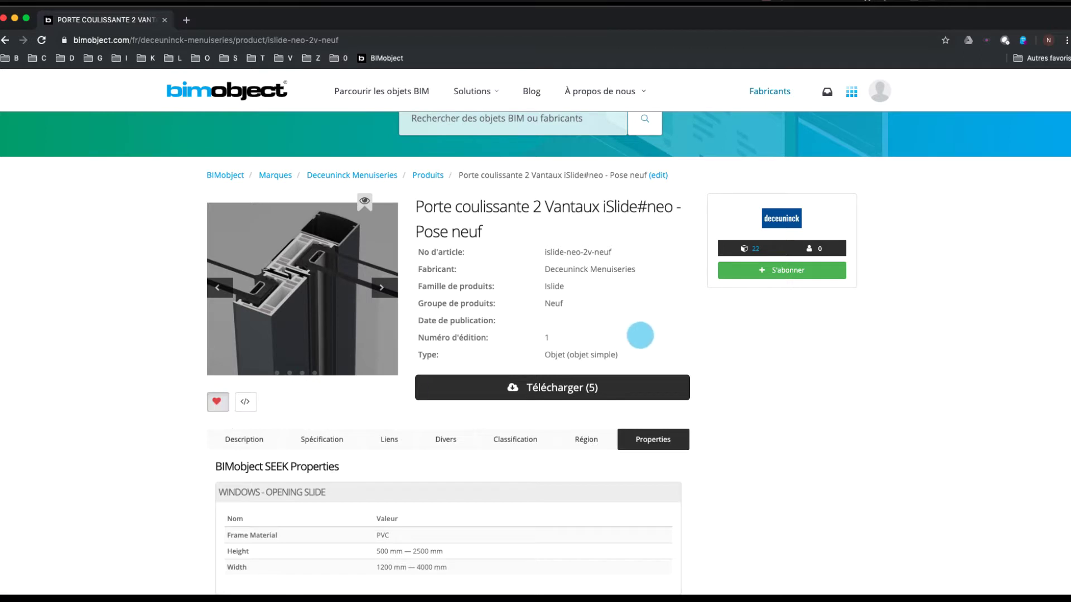
left_click(777, 275)
left_click(794, 272)
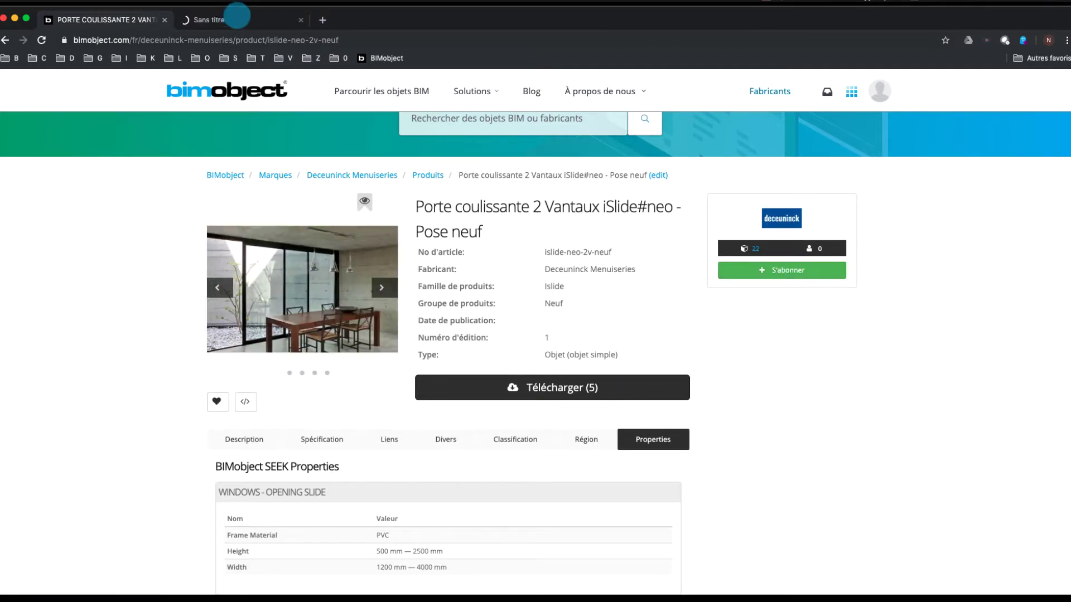
- Check the Deceuninck Menuiseries brand page and its sales representative contact forms, sending nothing, and close the page
left_click(239, 20)
scroll(809, 325, "down", 1)
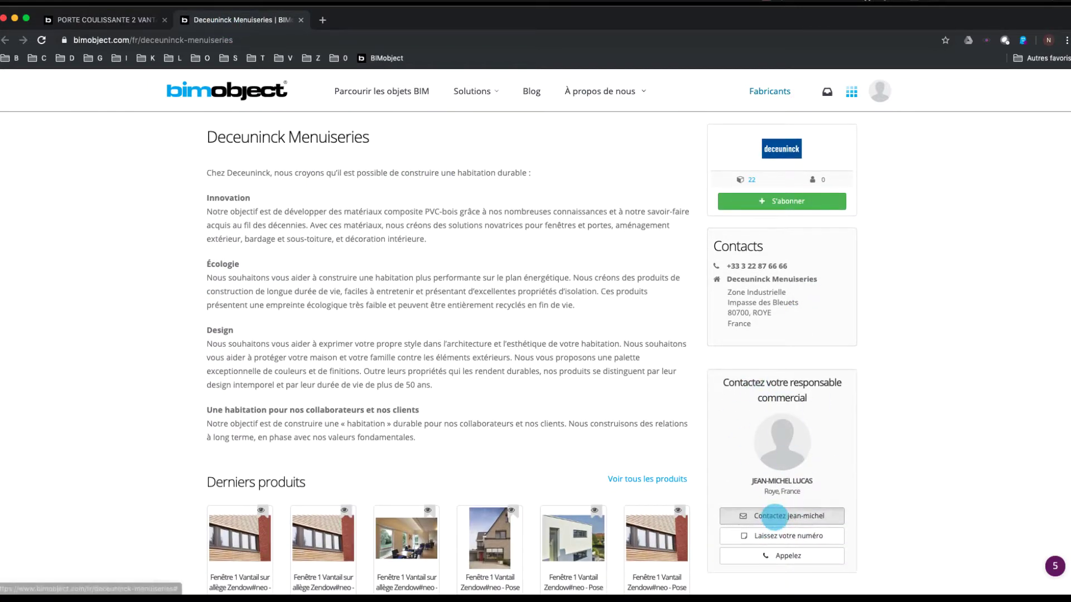
left_click(780, 516)
left_click(605, 268)
scroll(753, 502, "down", 1)
left_click(779, 521)
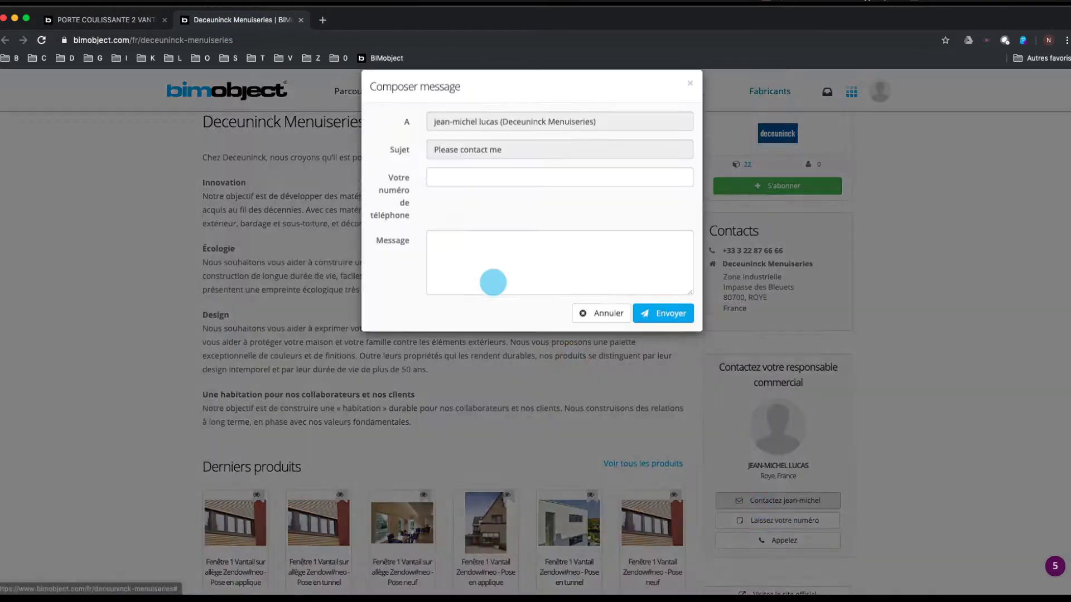
left_click(580, 329)
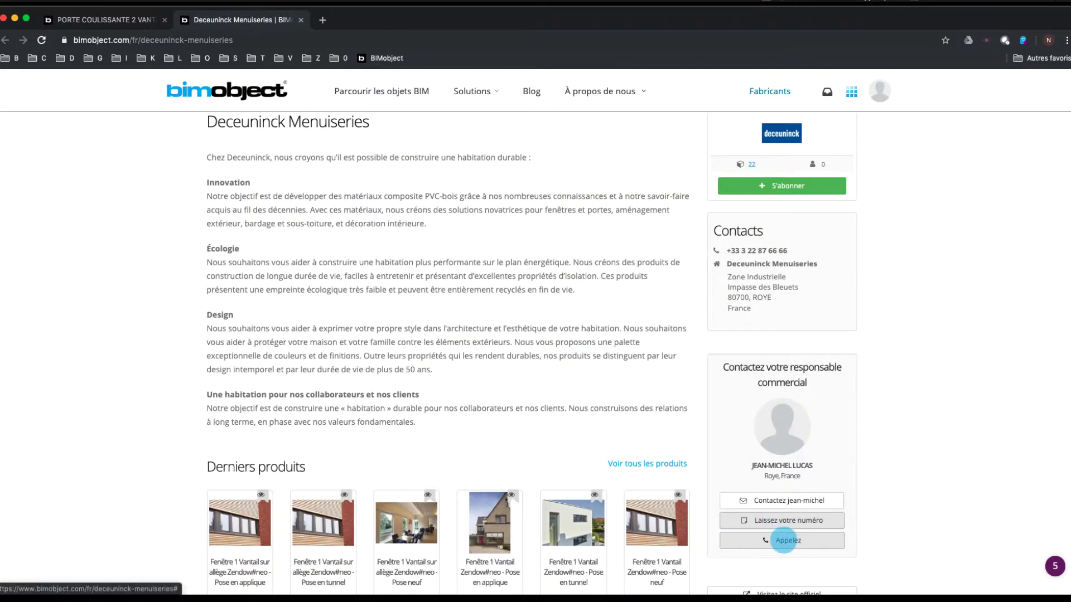
scroll(729, 474, "up", 2)
middle_click(251, 20)
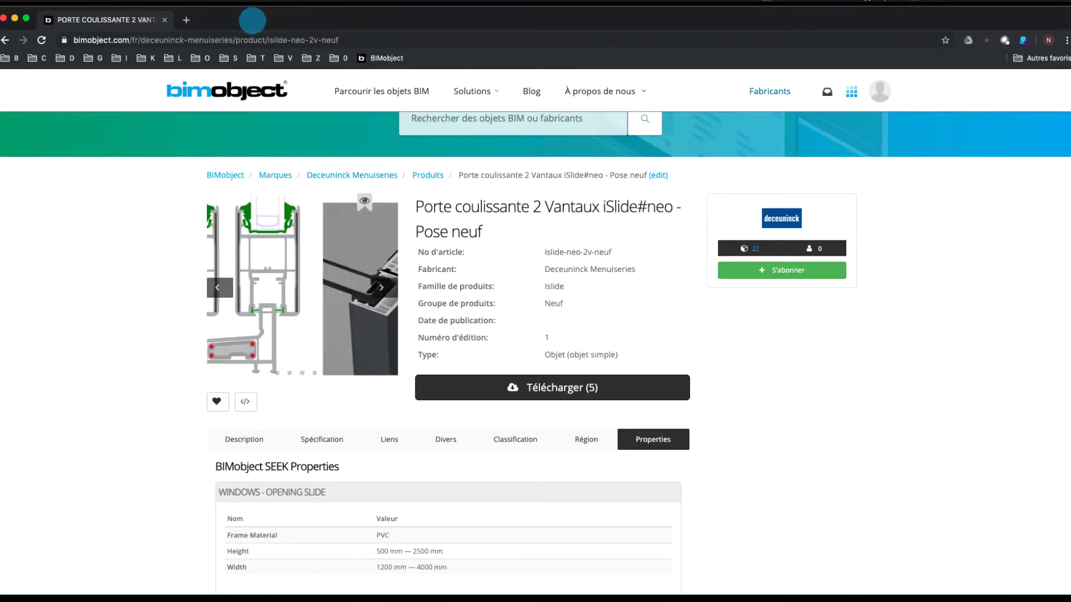
- Return to the product description and check which ArchiCAD and Revit files are offered for download
left_click(241, 438)
left_click(533, 382)
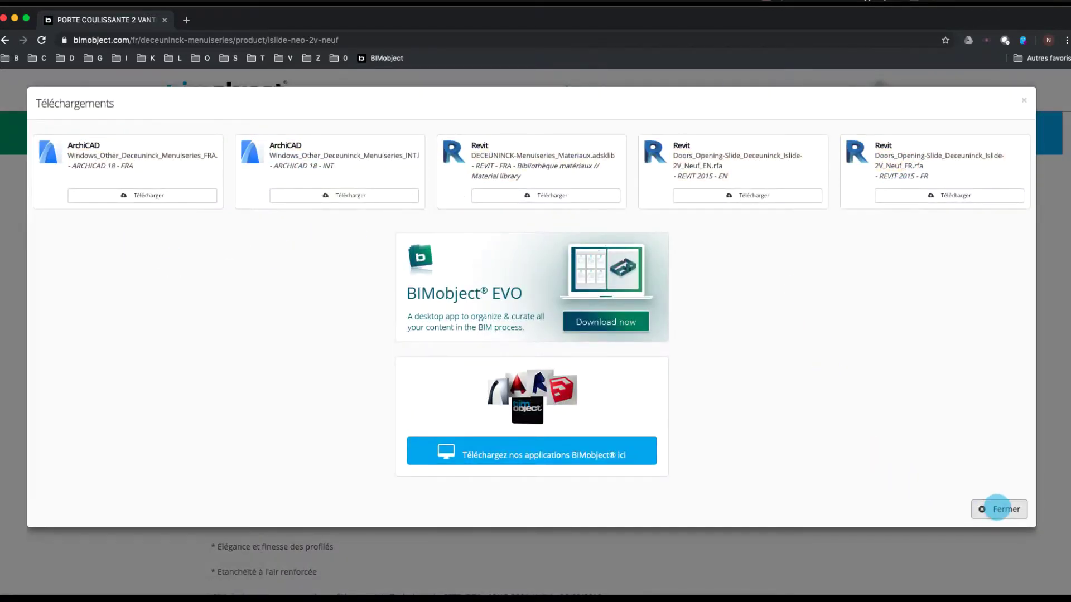
left_click(997, 509)
- Switch to the graphisoft_maison-21.pln project in Archicad and display the 0. RDC floor plan
left_click(14, 19)
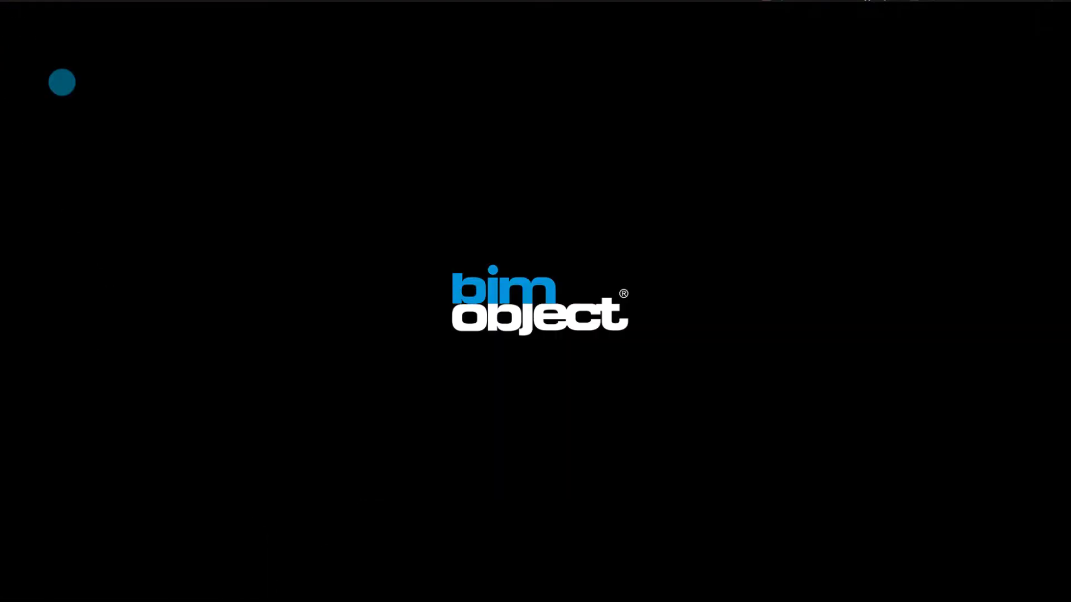
right_click(413, 585)
left_click(426, 495)
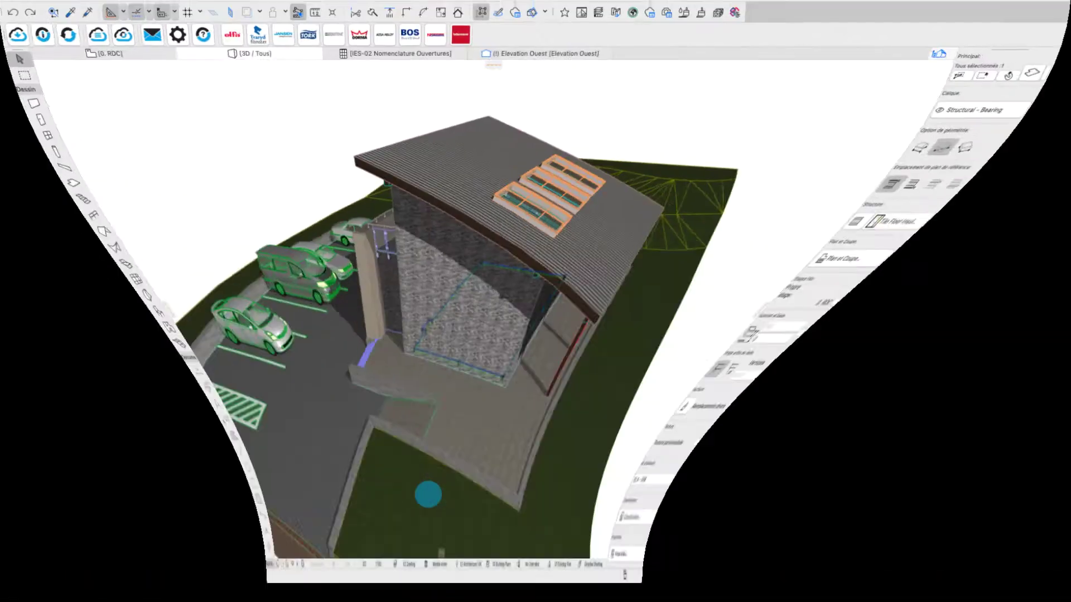
left_click_drag(657, 265, 391, 167)
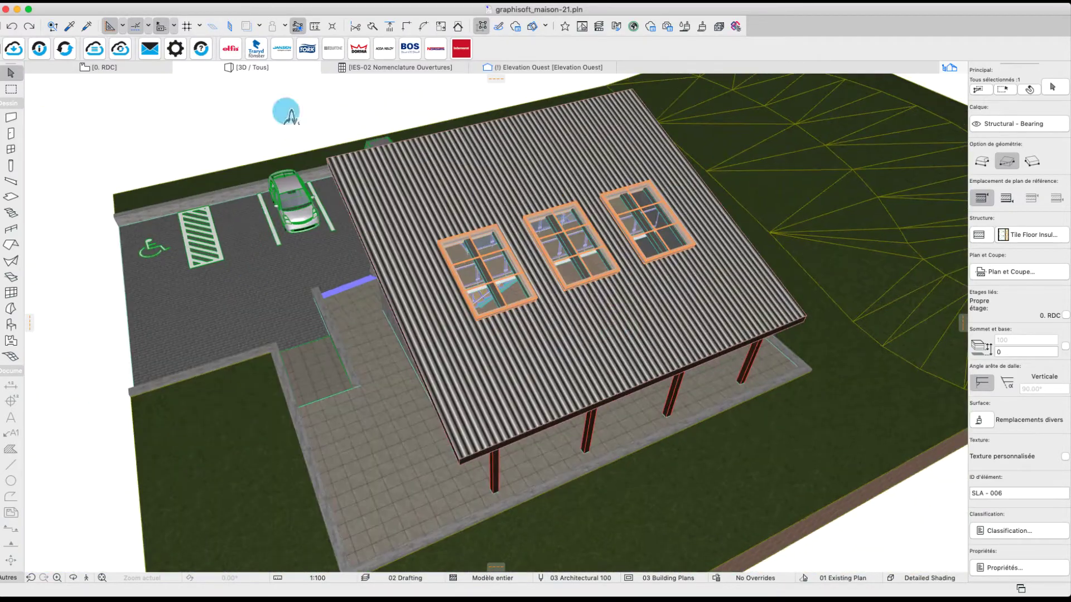
left_click(104, 67)
scroll(354, 359, "up", 5)
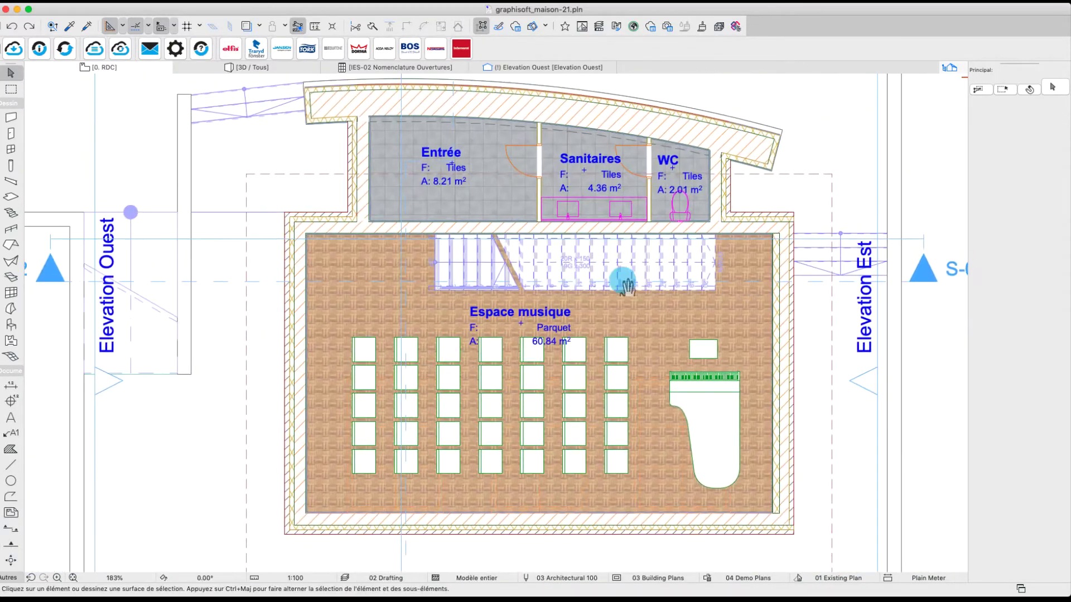
- Open the BIMobject browser inside Archicad and search for "deceuninck islide 2v"
left_click(14, 49)
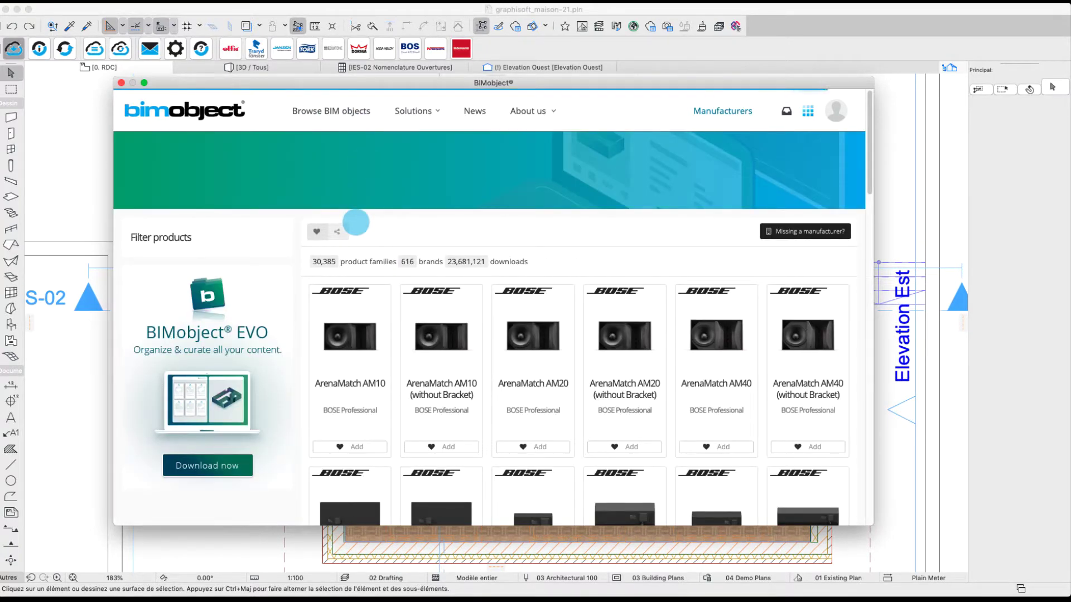
type("deceuninck")
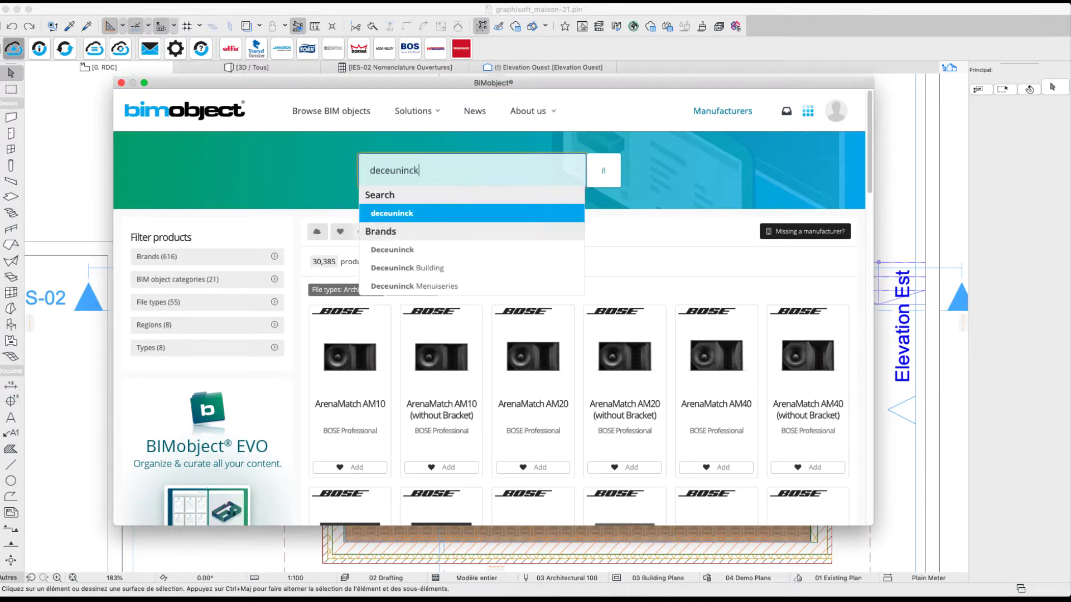
type(" islide 2v")
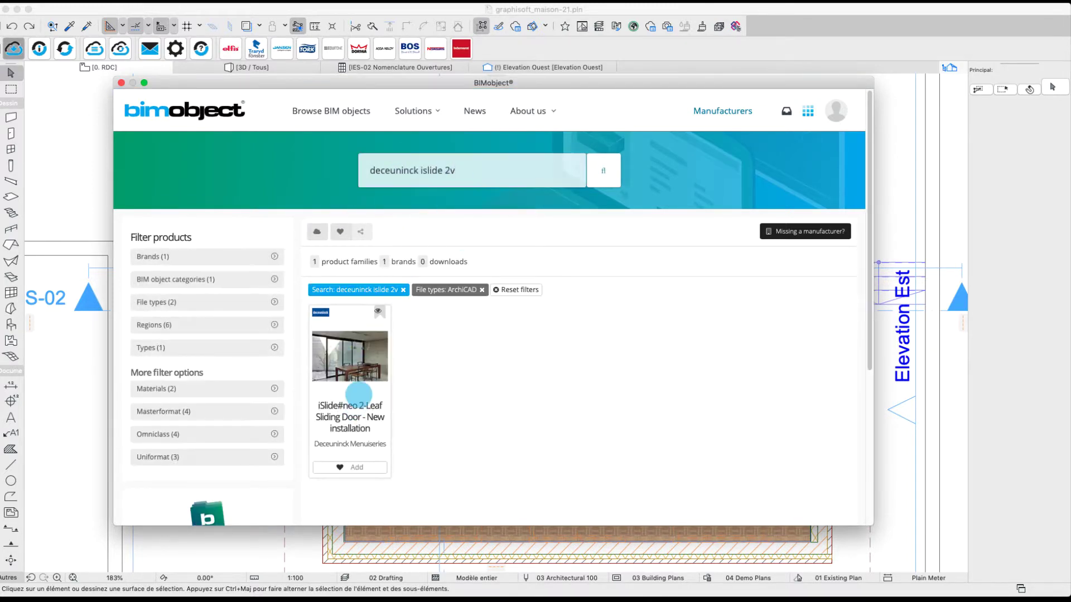
- Download the ARCHICAD 18 - FRA file of the iSlide#neo 2-Leaf Sliding Door - New installation
left_click(359, 394)
left_click(521, 435)
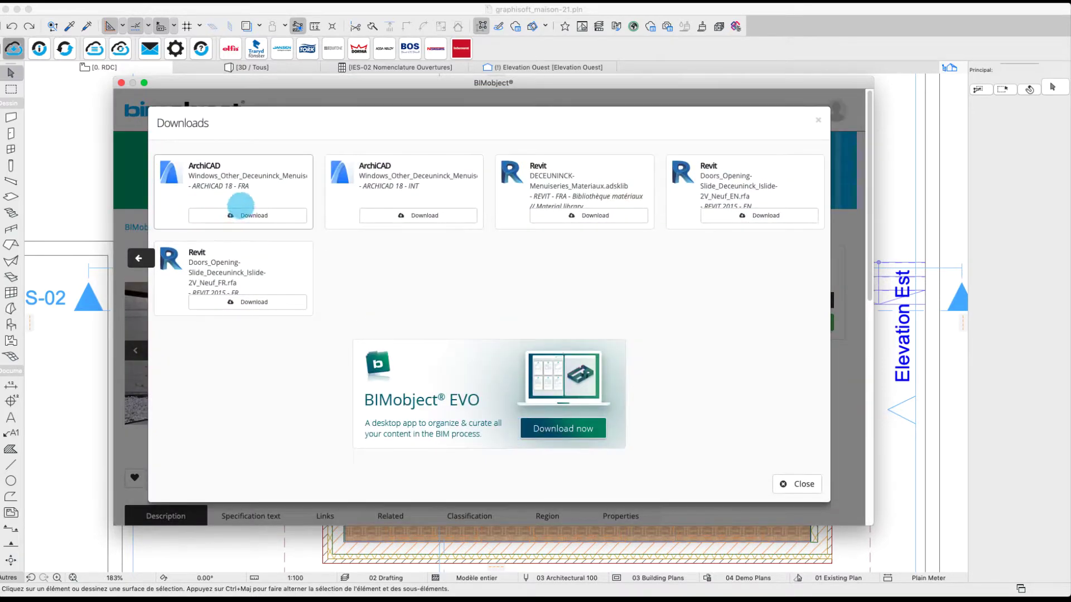
left_click(241, 214)
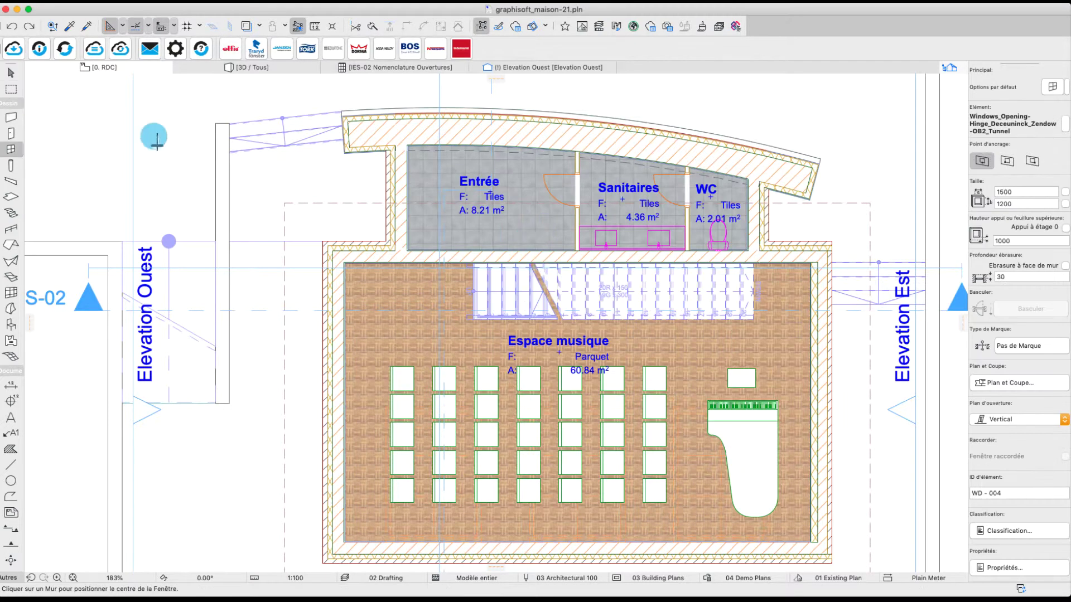
- Browse the Deceuninck fixed and opening window models in the default window settings and cancel without applying any
double_click(10, 149)
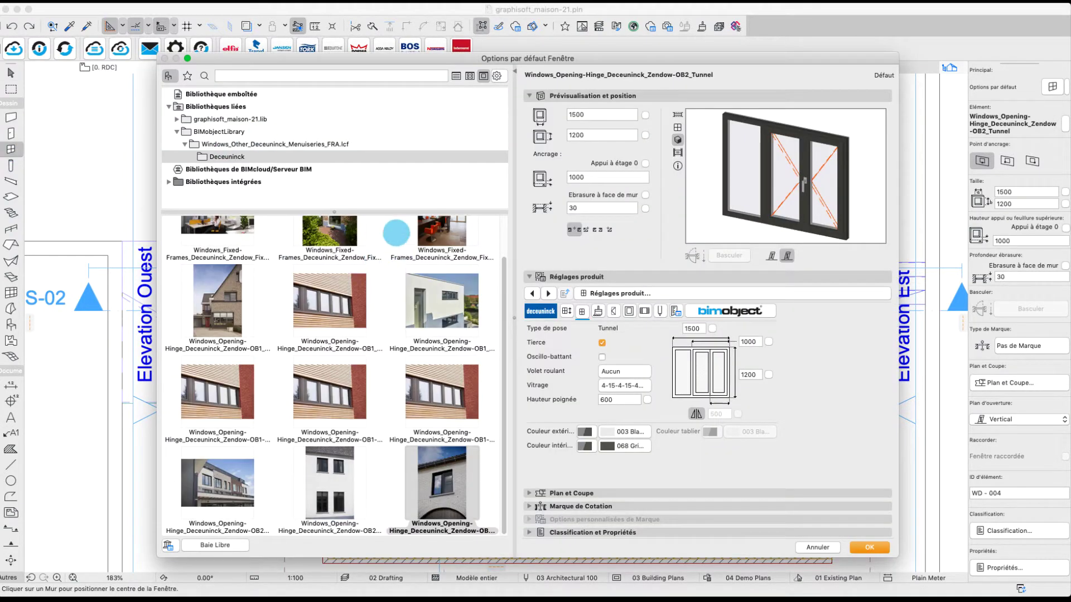
left_click_drag(396, 209, 391, 179)
left_click(329, 223)
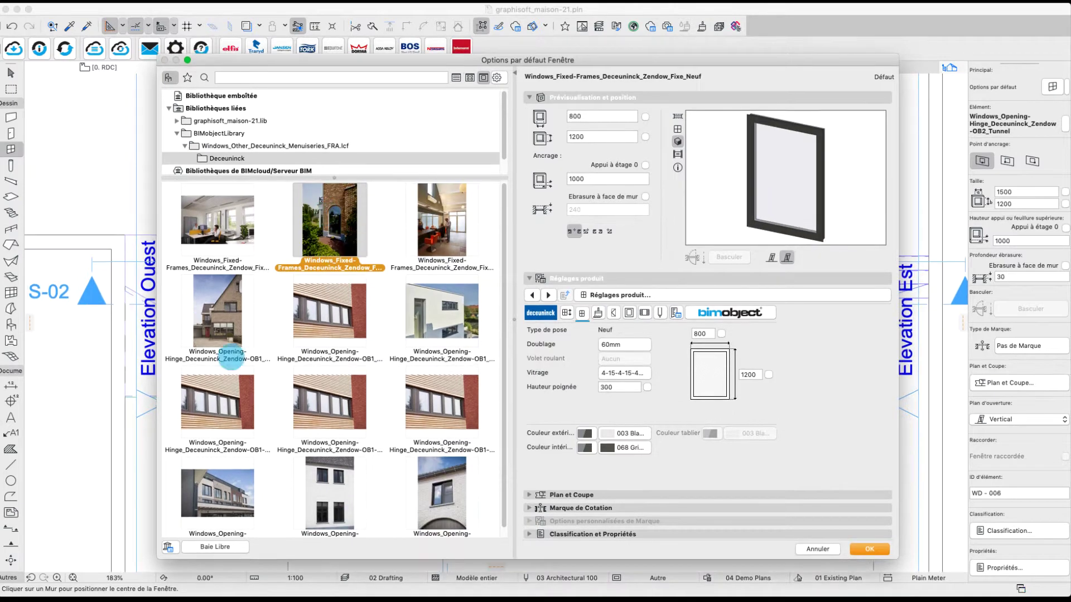
left_click(424, 393)
left_click(329, 393)
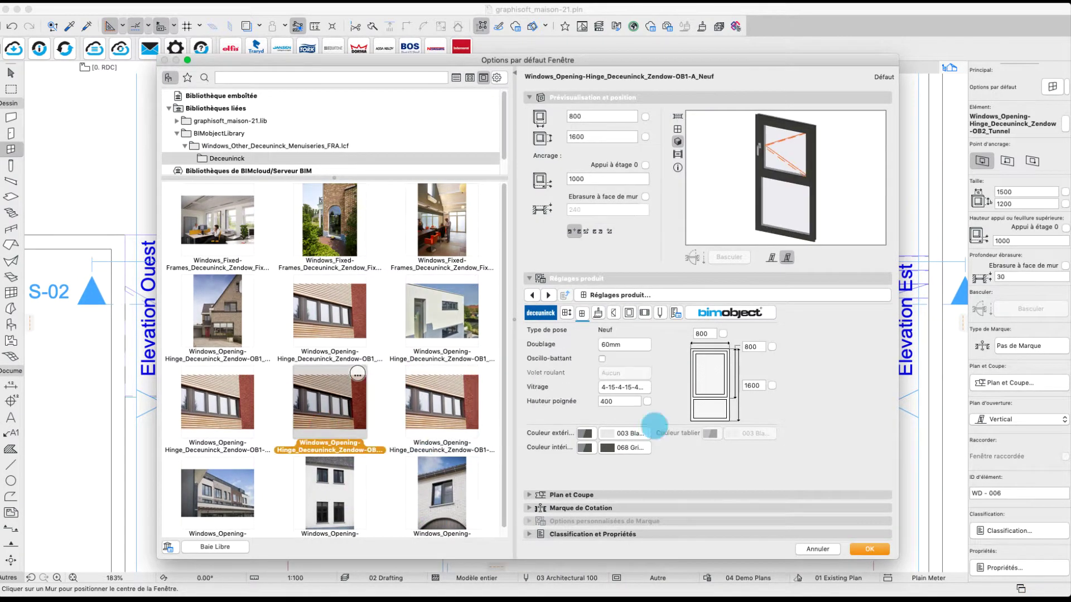
left_click(218, 485)
left_click(818, 550)
- Choose the Deceuninck Islide 2V Neuf sliding door, 4000 x 2150, as the default and place it in the east wall of Espace musique
double_click(11, 134)
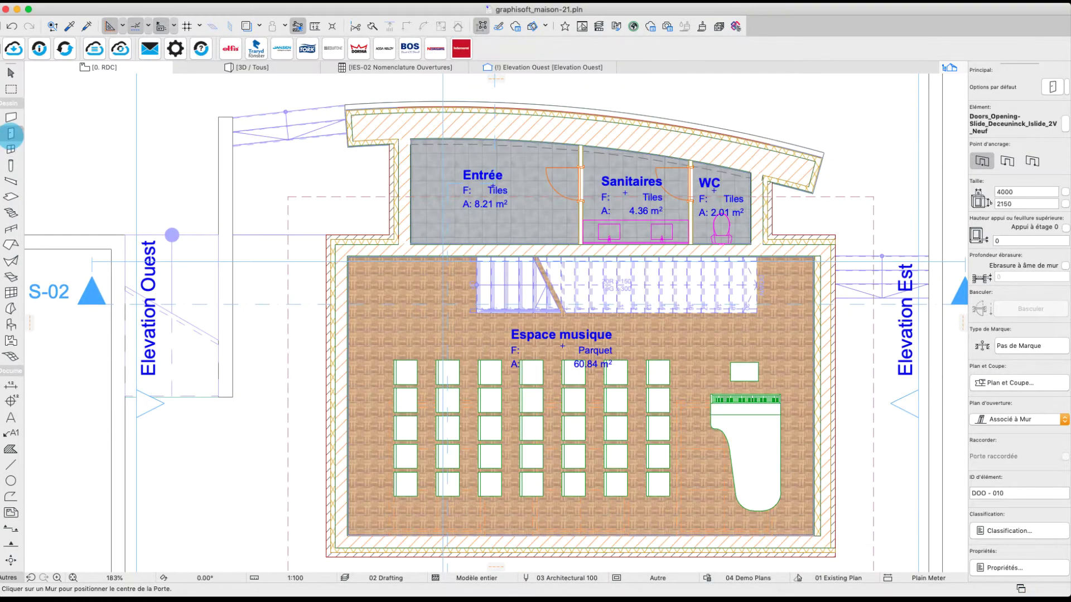
left_click(244, 209)
left_click(249, 393)
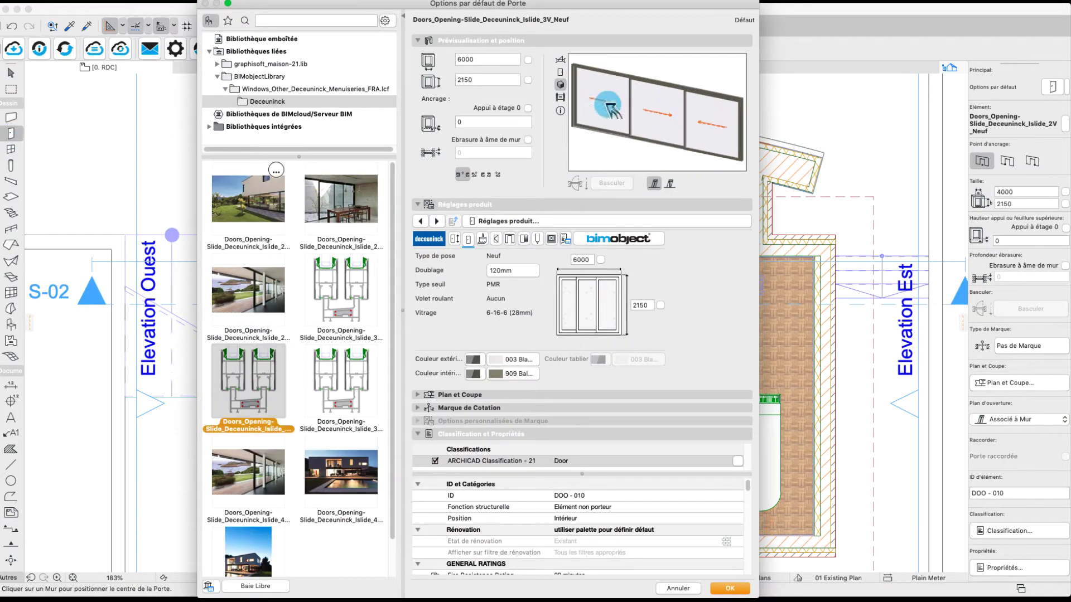
left_click(329, 480)
left_click(348, 210)
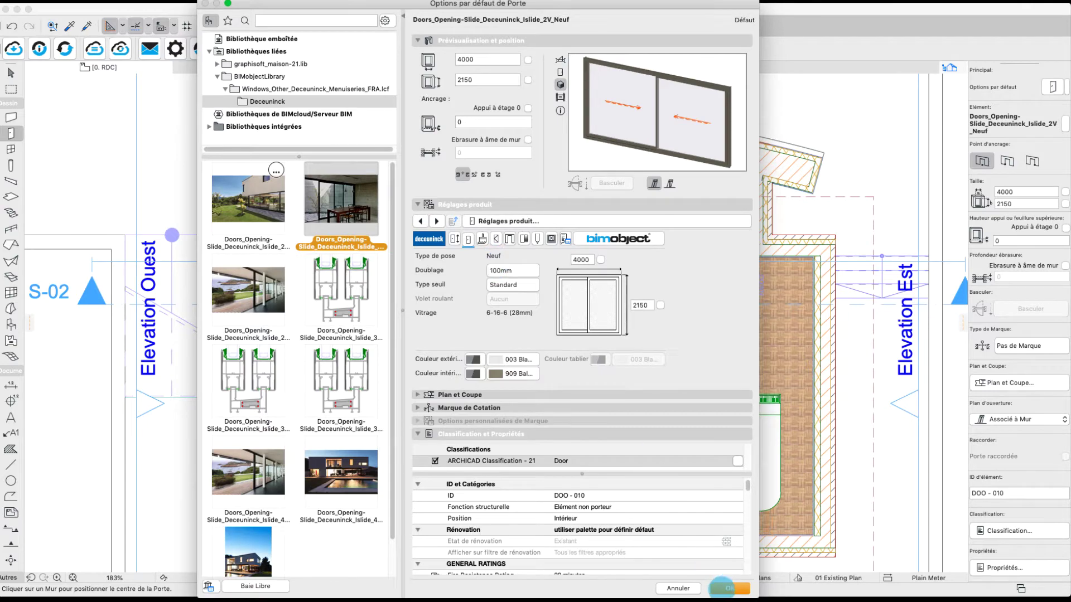
left_click(722, 588)
- Set the placed two-leaf sliding door's Doublage to 140mm and its Type seuil to PMR
scroll(832, 301, "up", 10)
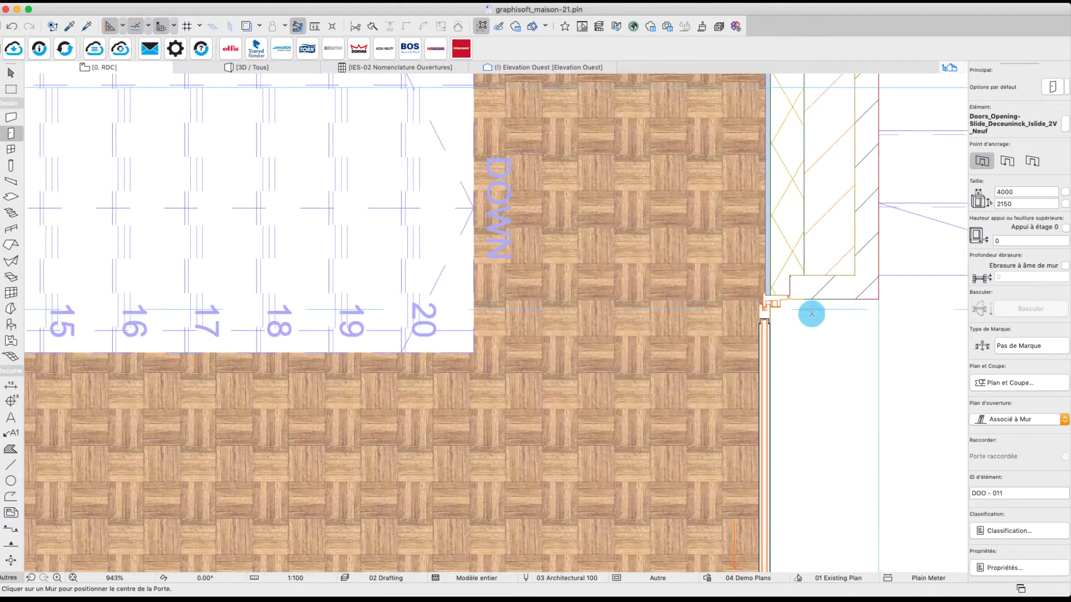
scroll(791, 292, "down", 4)
left_click(786, 290)
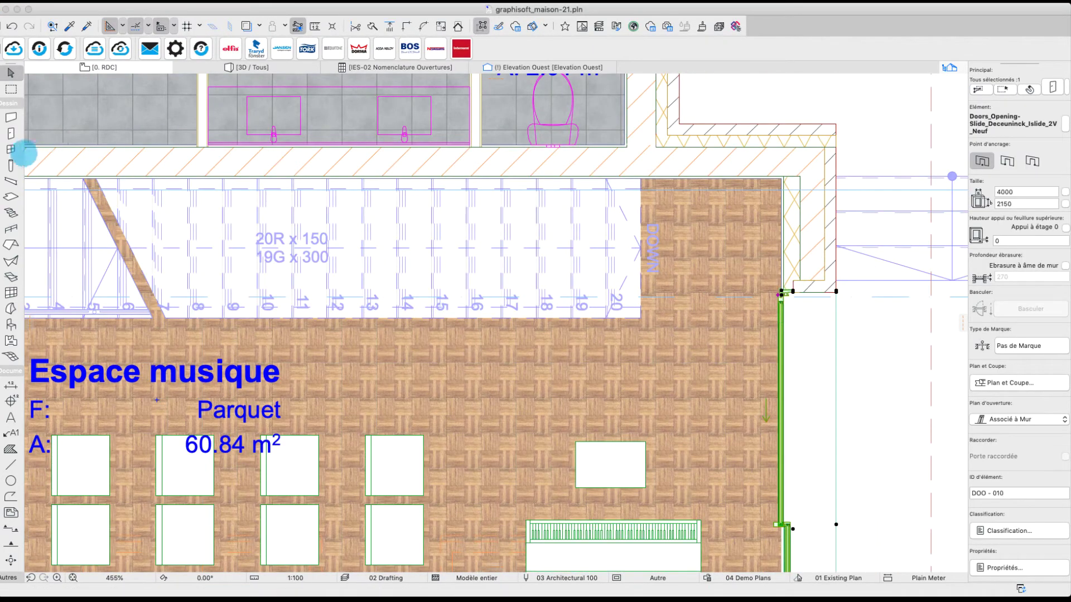
double_click(10, 133)
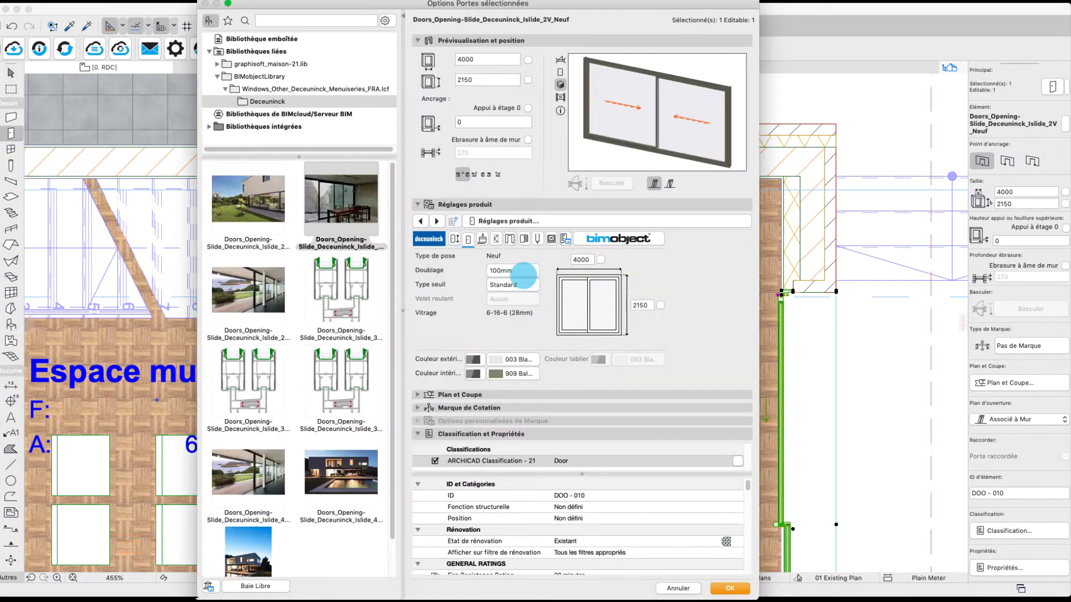
left_click(512, 284)
left_click(512, 285)
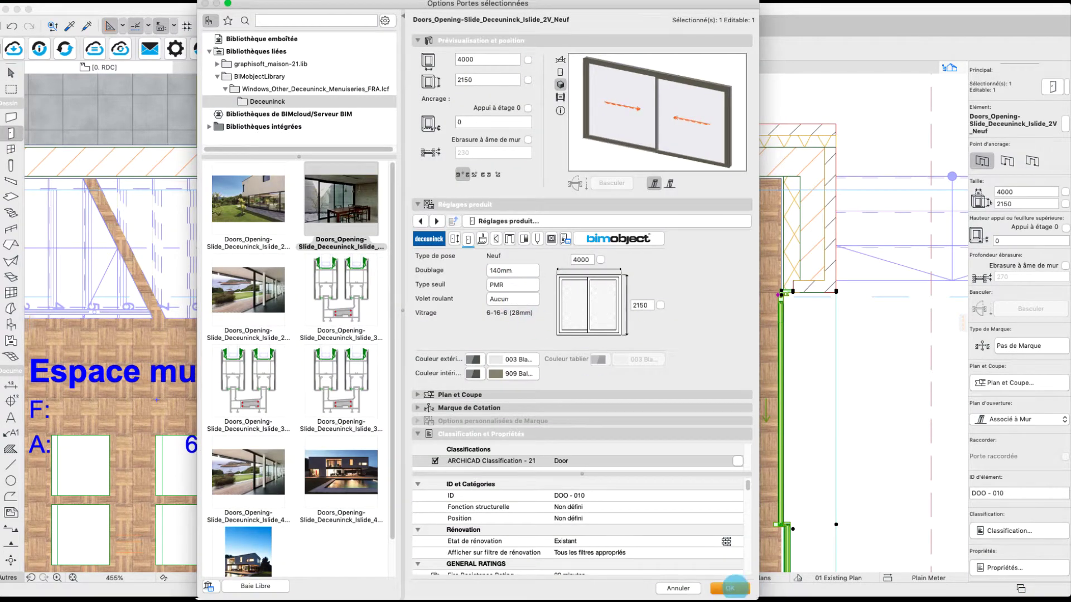
left_click(725, 589)
scroll(793, 293, "up", 1)
scroll(788, 289, "down", 5)
- Change the Doublage thickness of the selected two-leaf sliding door in the east wall and deselect it
double_click(11, 133)
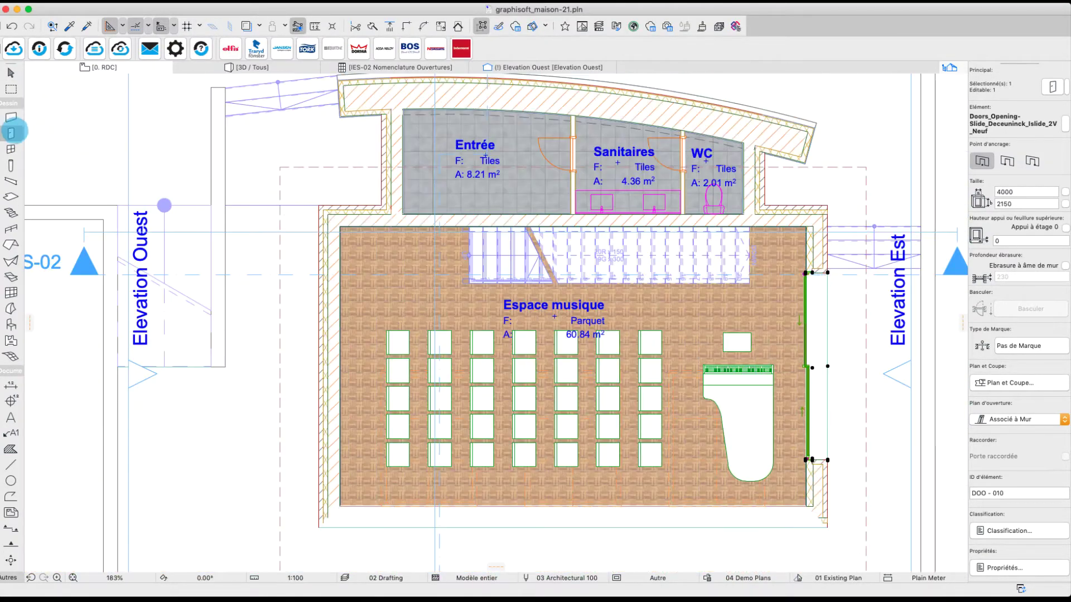
left_click(512, 270)
left_click(561, 297)
left_click(725, 588)
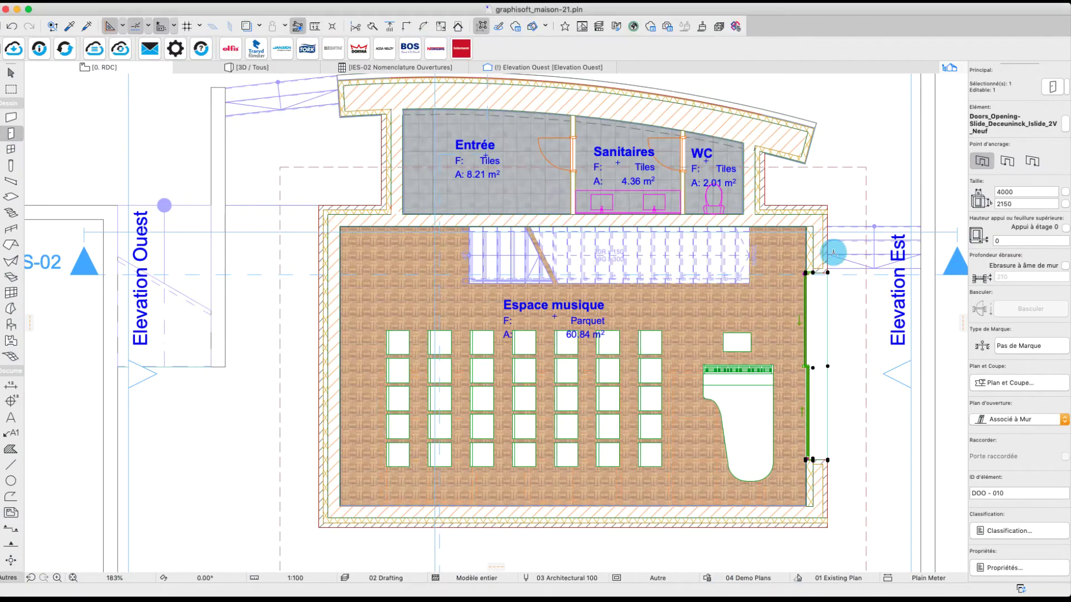
scroll(809, 276, "up", 9)
scroll(807, 272, "down", 9)
key("Escape")
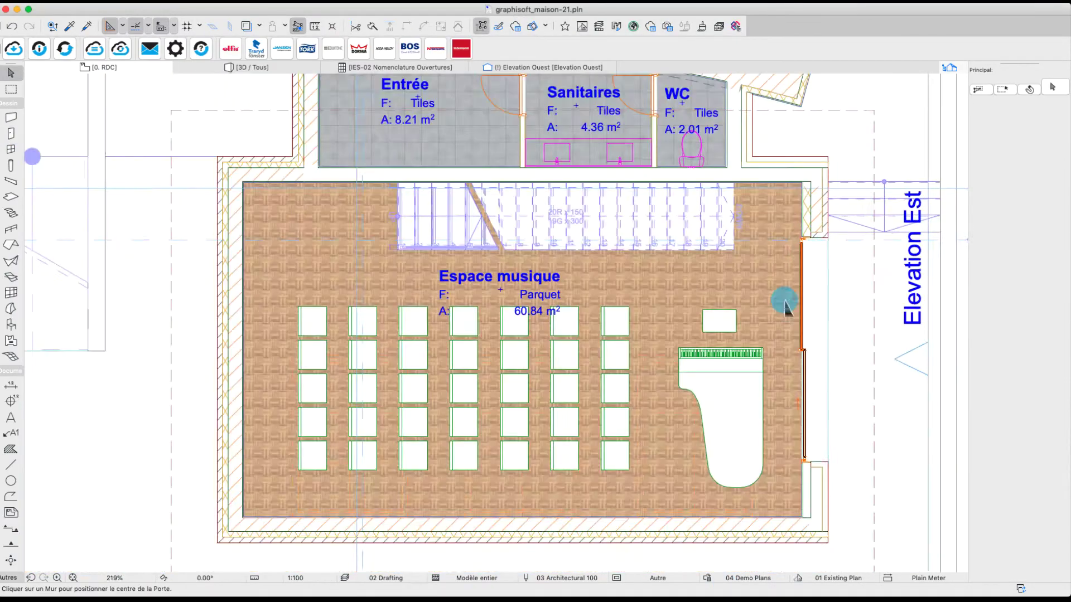
- Choose the Deceuninck Islide 3V Applique sliding door, 6000 x 2150, and place it in the south wall of Espace musique
double_click(11, 133)
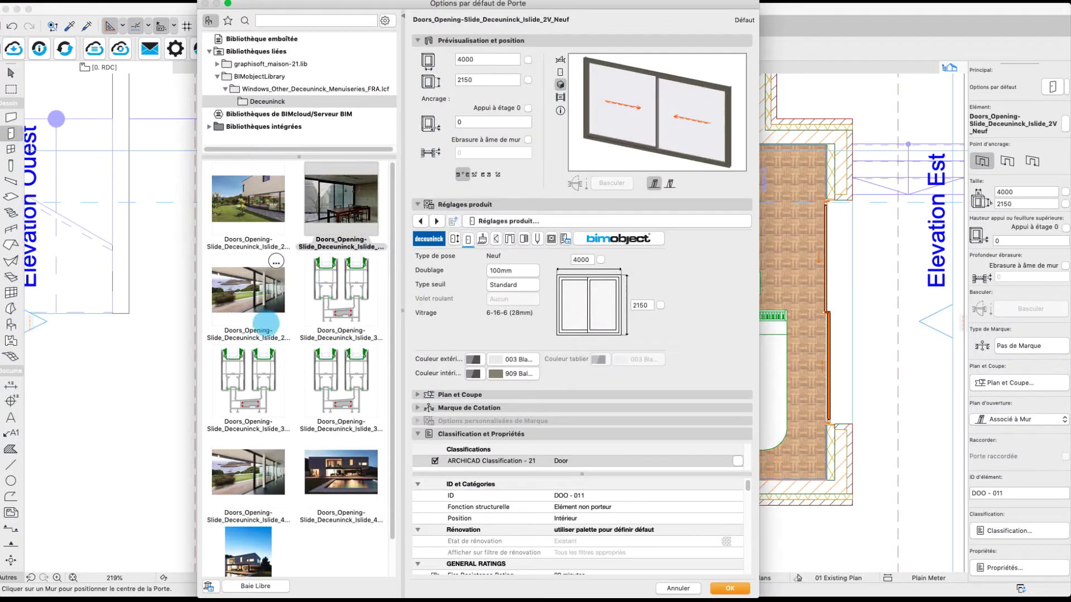
left_click(248, 384)
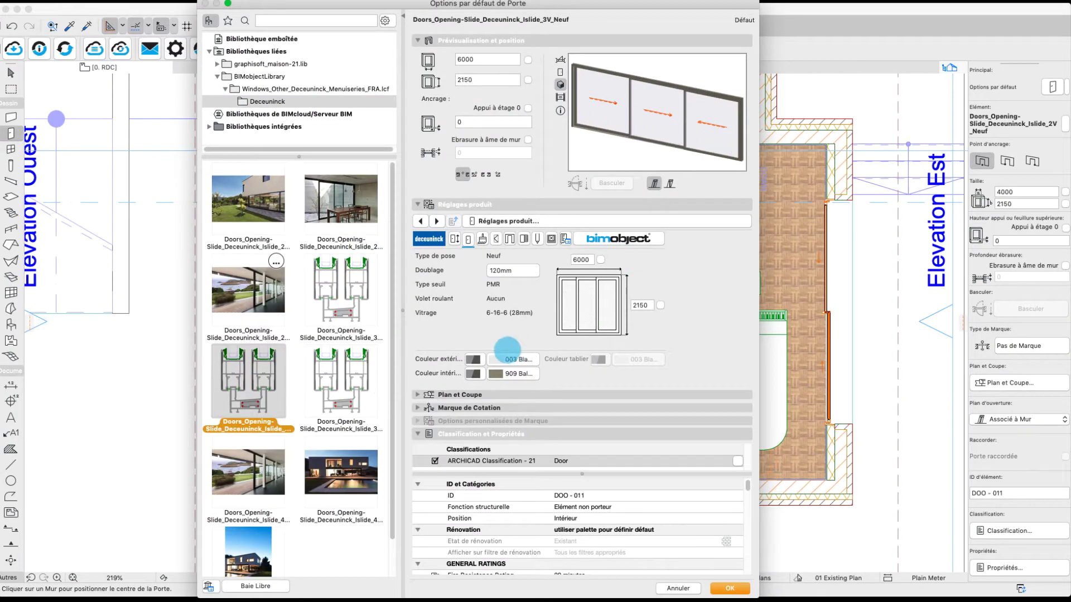
left_click(357, 387)
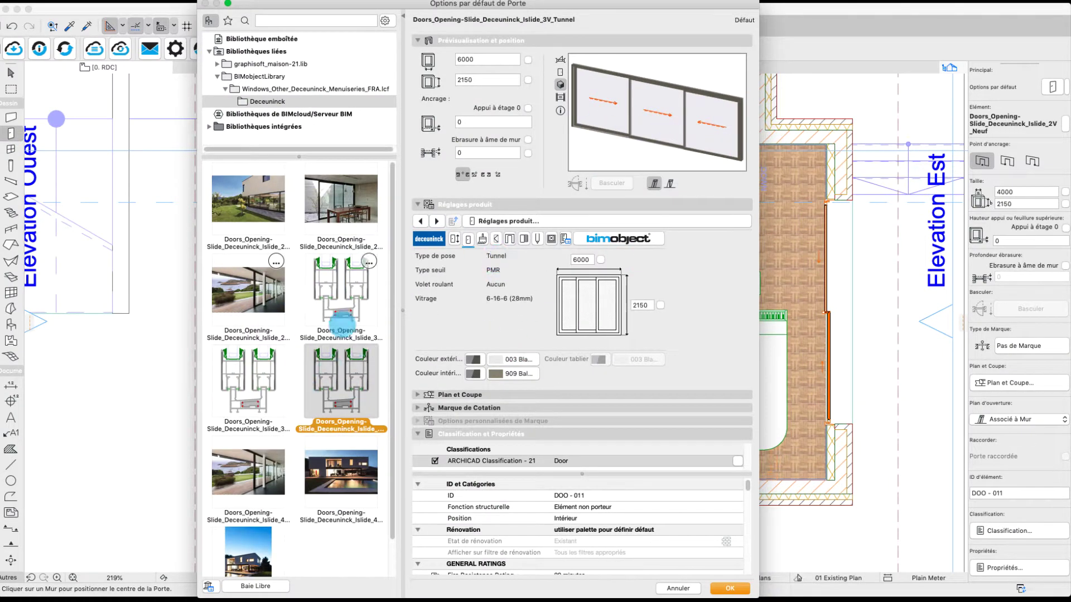
left_click(342, 323)
left_click(730, 589)
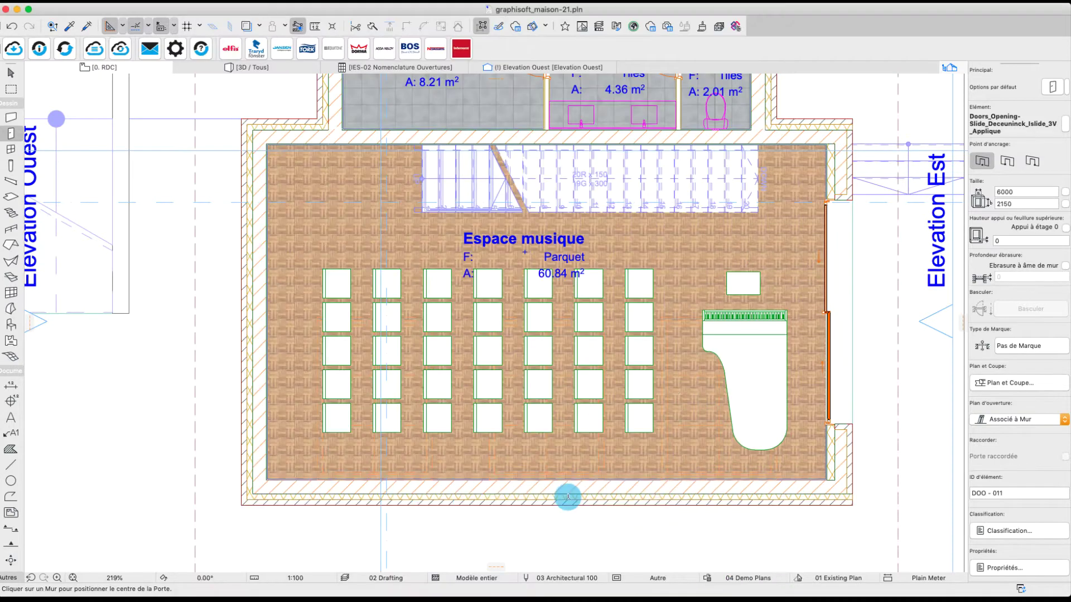
left_click(545, 505)
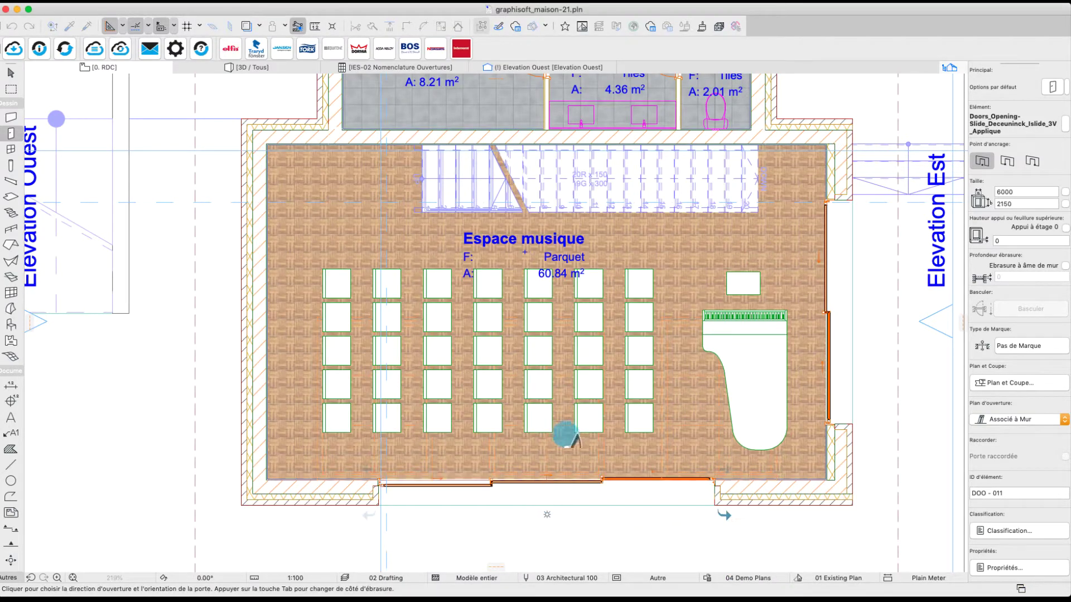
- Choose the Islide 4V Tunnel sliding door with a PMR threshold and a 5000 width, and place it in the west wall of Espace musique
double_click(10, 133)
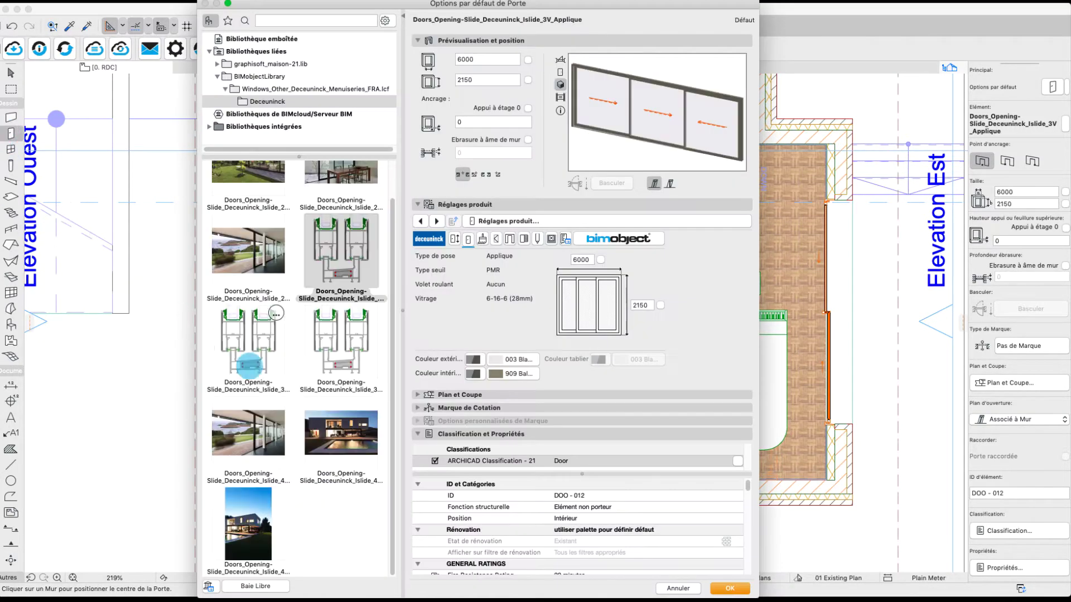
left_click(249, 434)
left_click(341, 434)
left_click(249, 524)
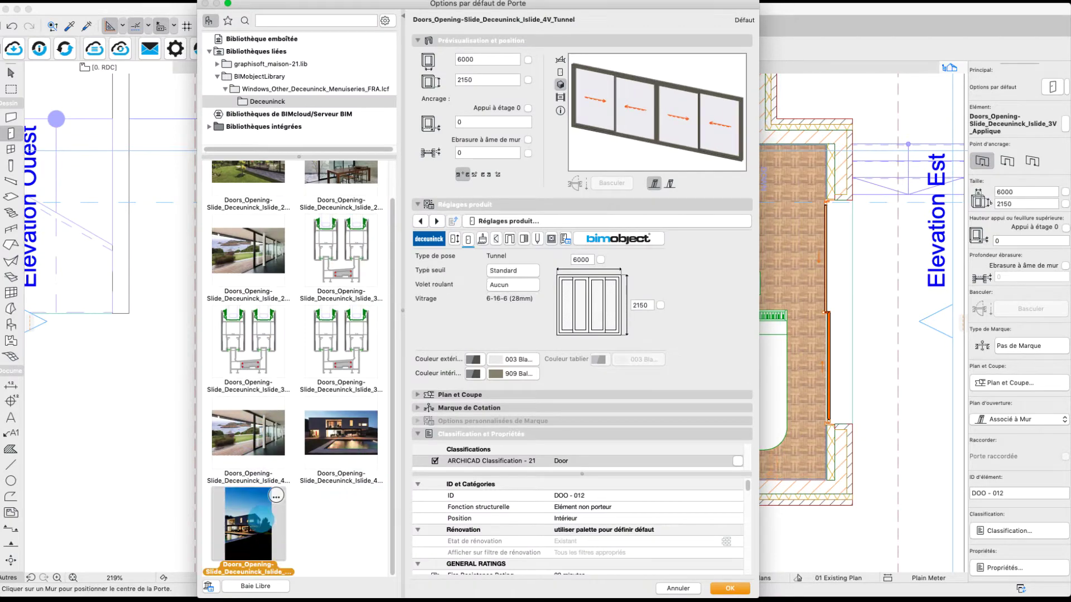
left_click(557, 279)
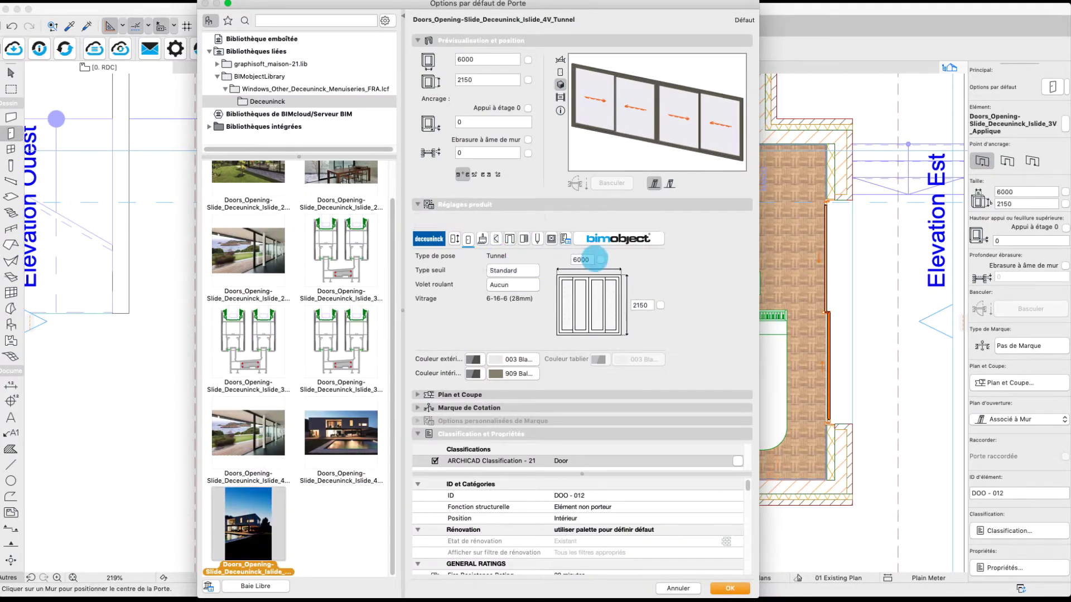
key("Tab")
type("5000")
left_click(600, 259)
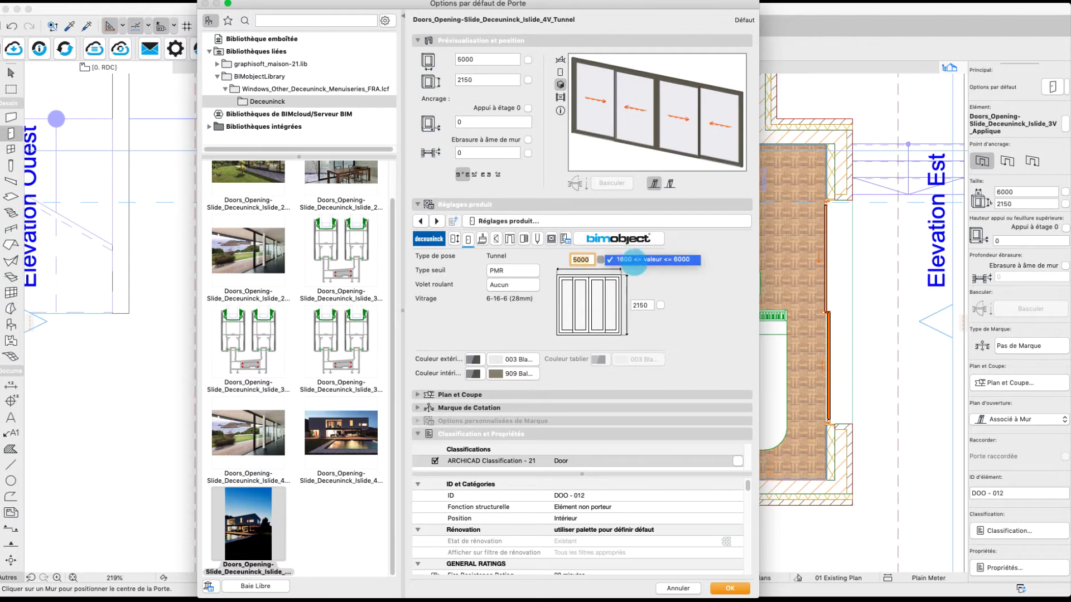
left_click(660, 306)
left_click(730, 588)
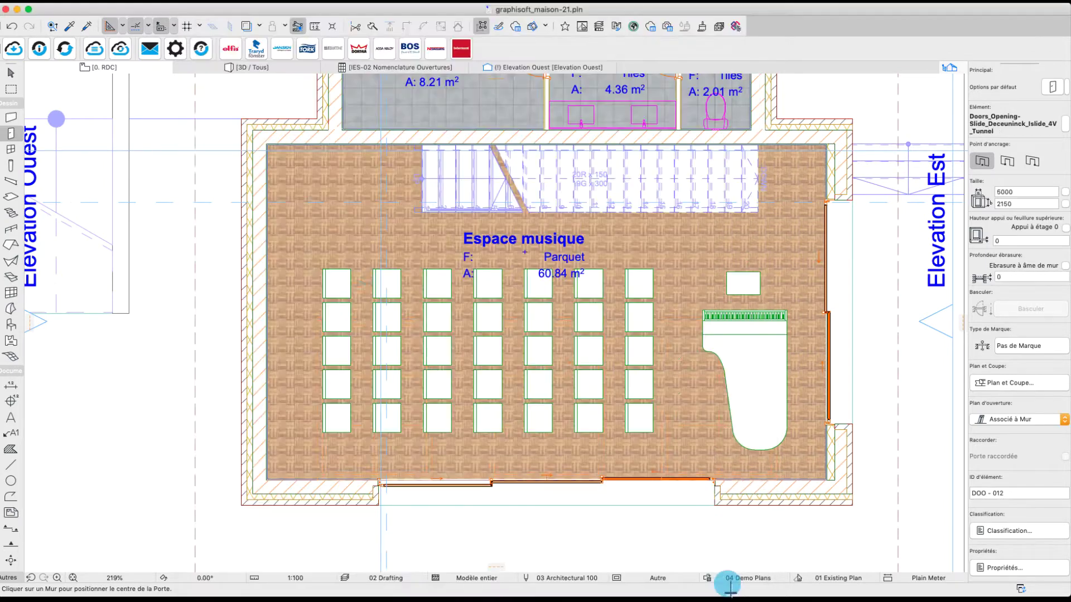
left_click(250, 316)
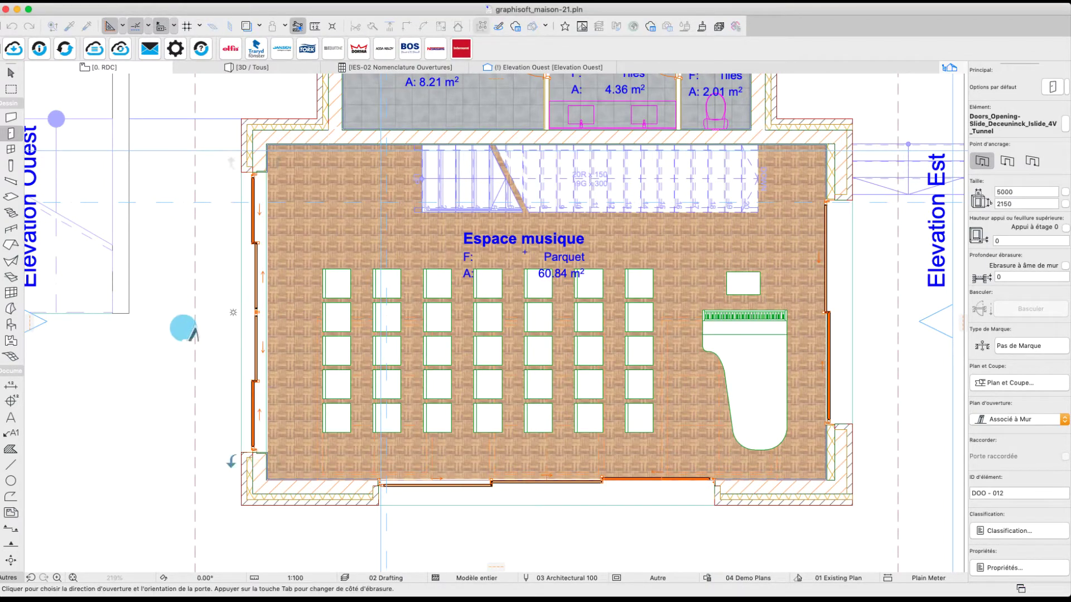
- Choose the Deceuninck Zendow Fixe Tunnel fixed window, 800 x 1200, and place it in the curved wall above Entrée
scroll(334, 280, "up", 6)
middle_click_drag(643, 89, 615, 153)
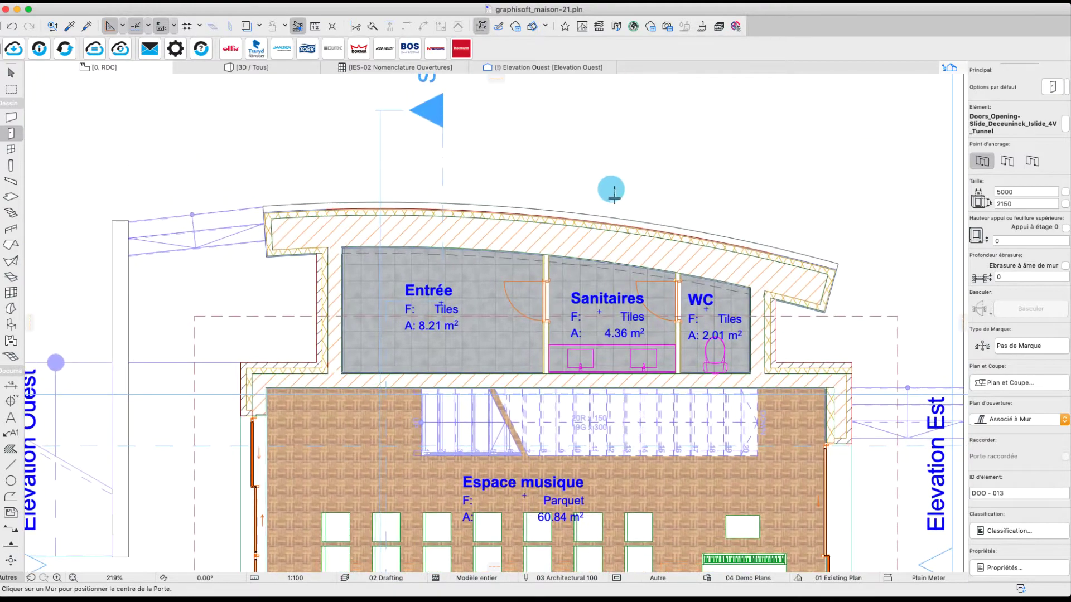
key("Escape")
double_click(11, 150)
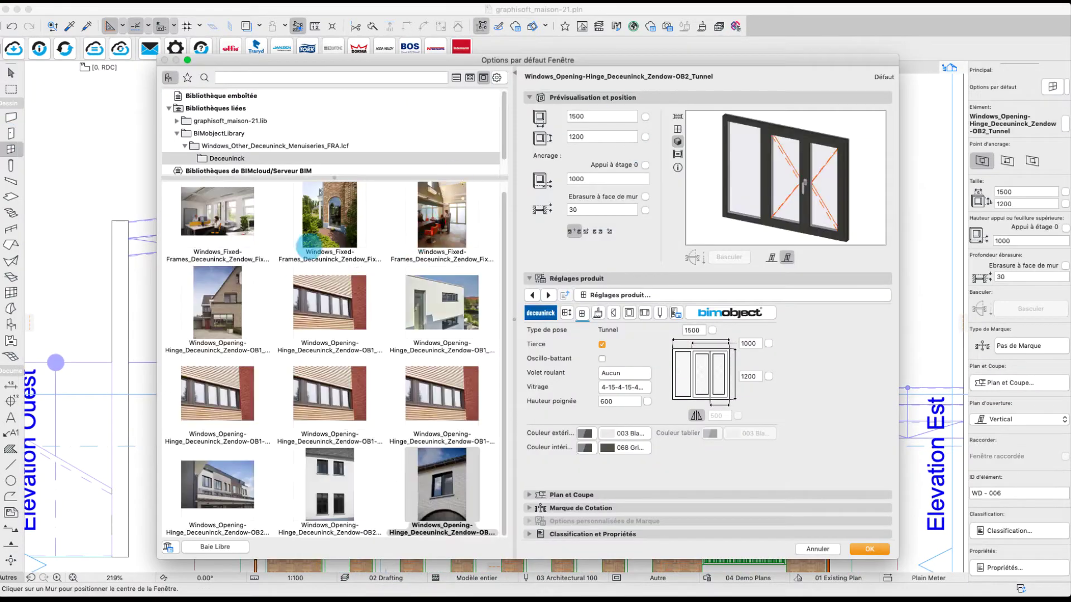
left_click(333, 215)
left_click(446, 223)
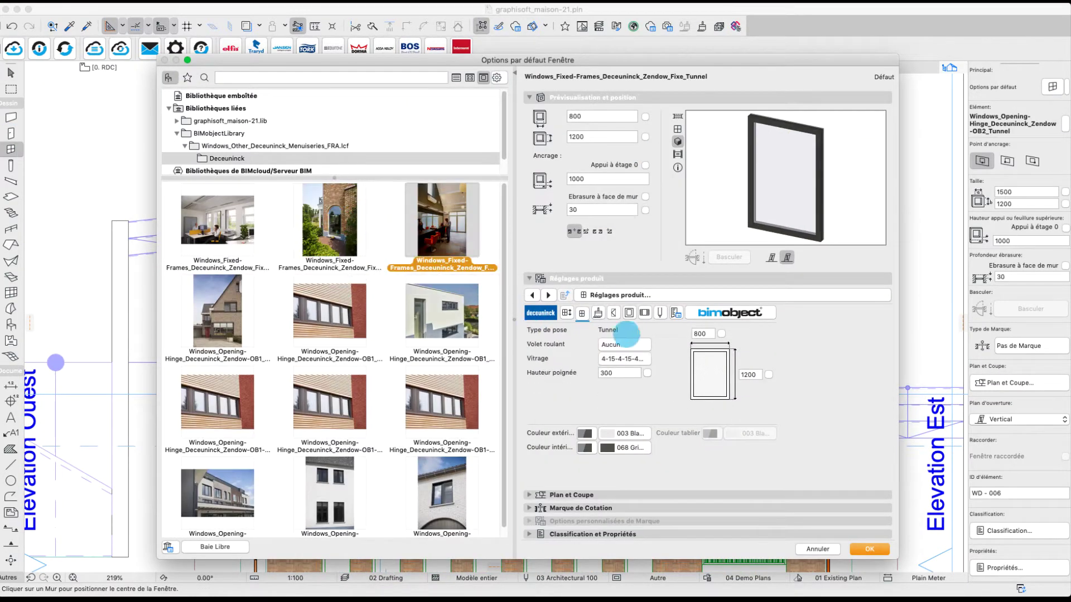
left_click(870, 549)
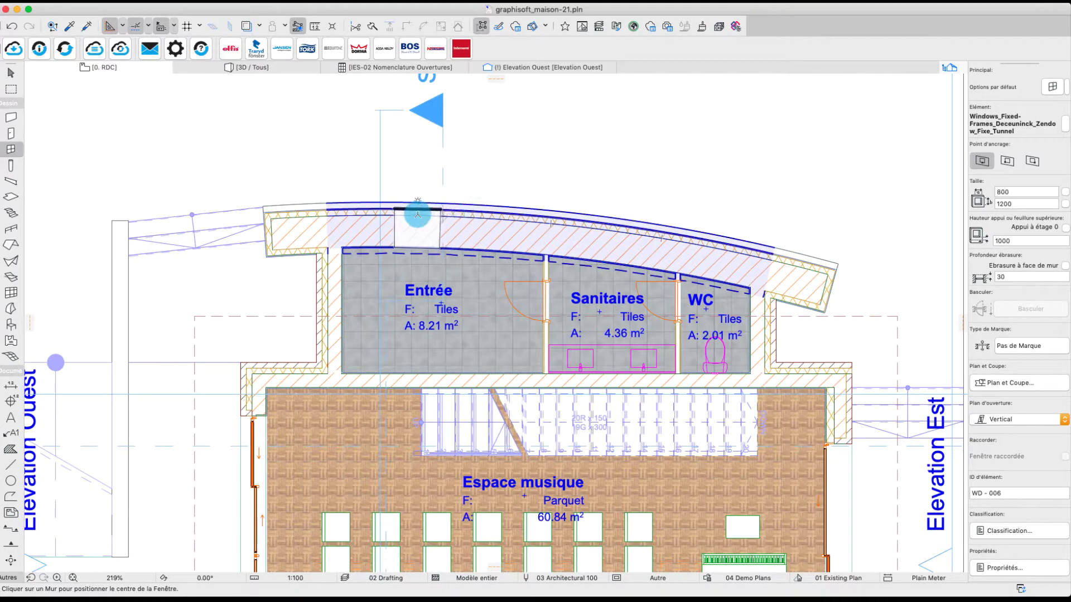
left_click(416, 212)
left_click(433, 180)
key("Escape")
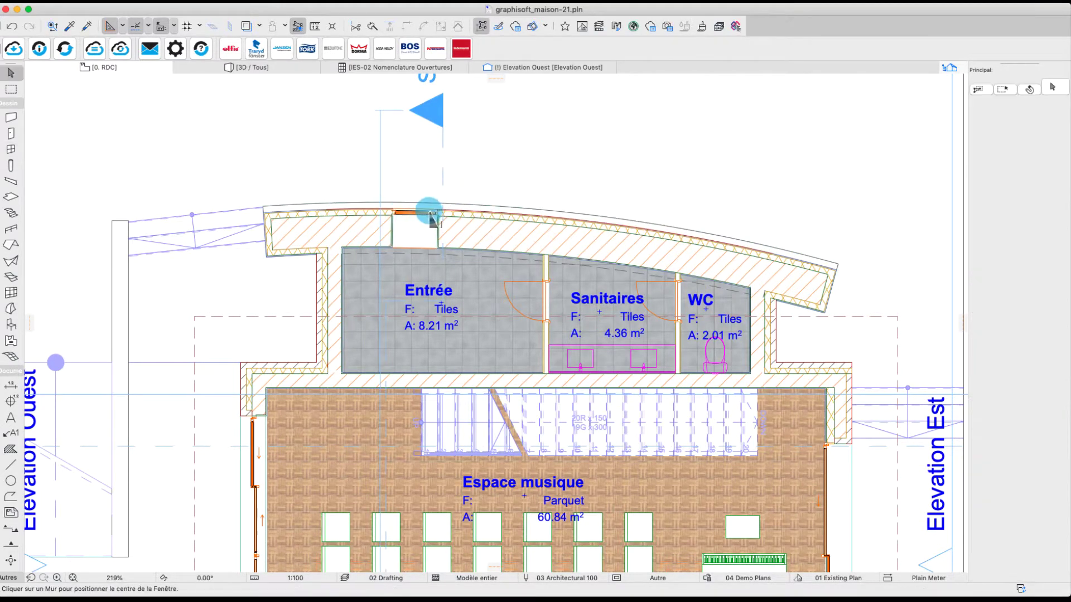
- Copy the fixed window along the curved wall to a second position beside it in Entrée
left_click(430, 213)
scroll(424, 248, "up", 1)
left_click(439, 249)
left_click(480, 290)
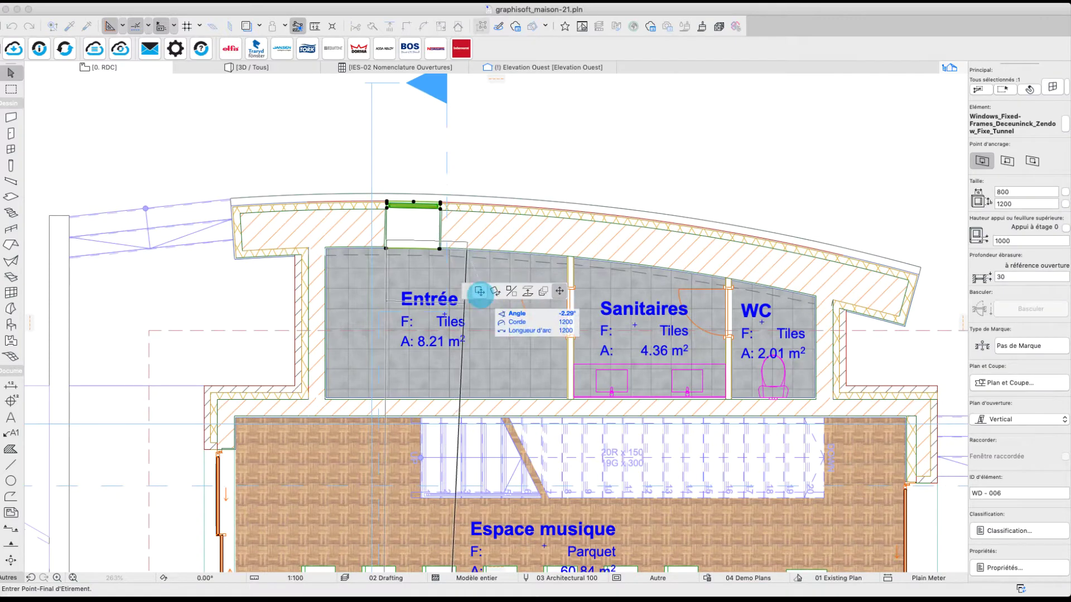
left_click(529, 216)
scroll(445, 220, "up", 4)
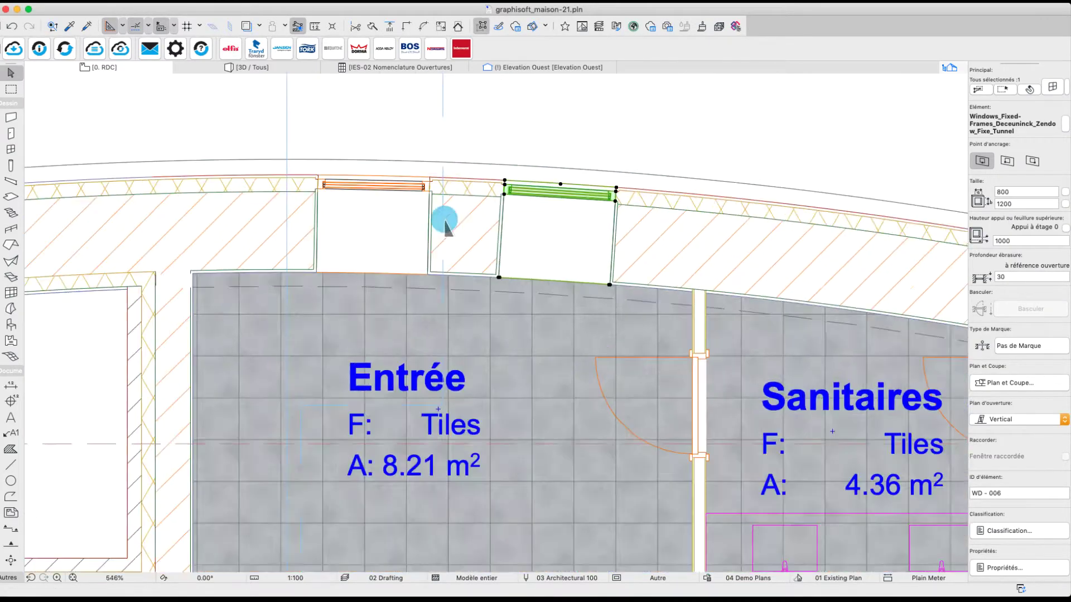
key("Escape")
- Replace the copied Entrée window with the Deceuninck Zendow OB1 Tunnel opening window
left_click(617, 190)
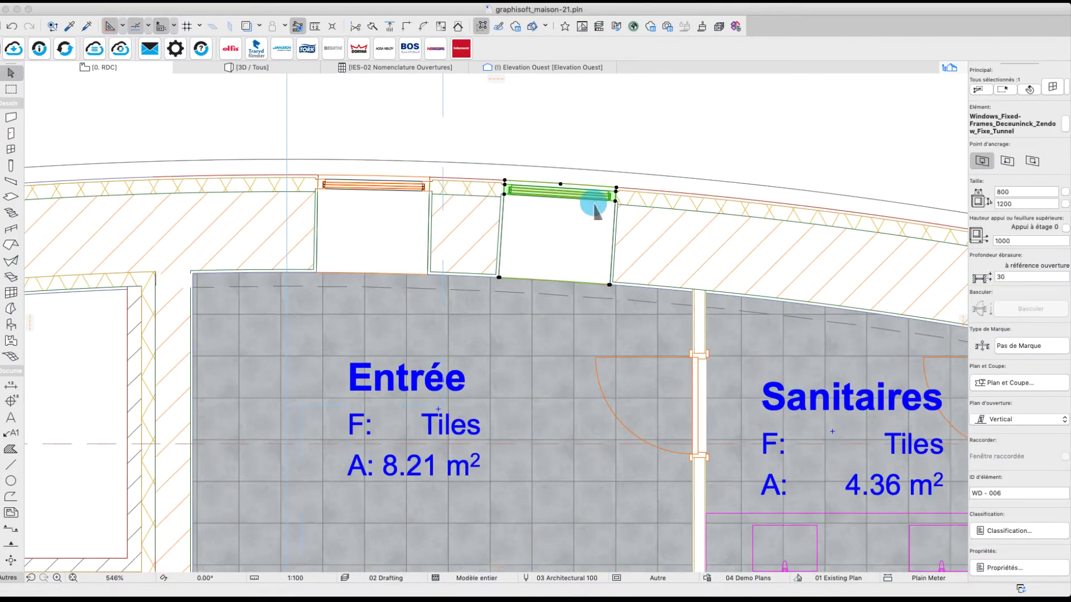
double_click(11, 149)
left_click(442, 323)
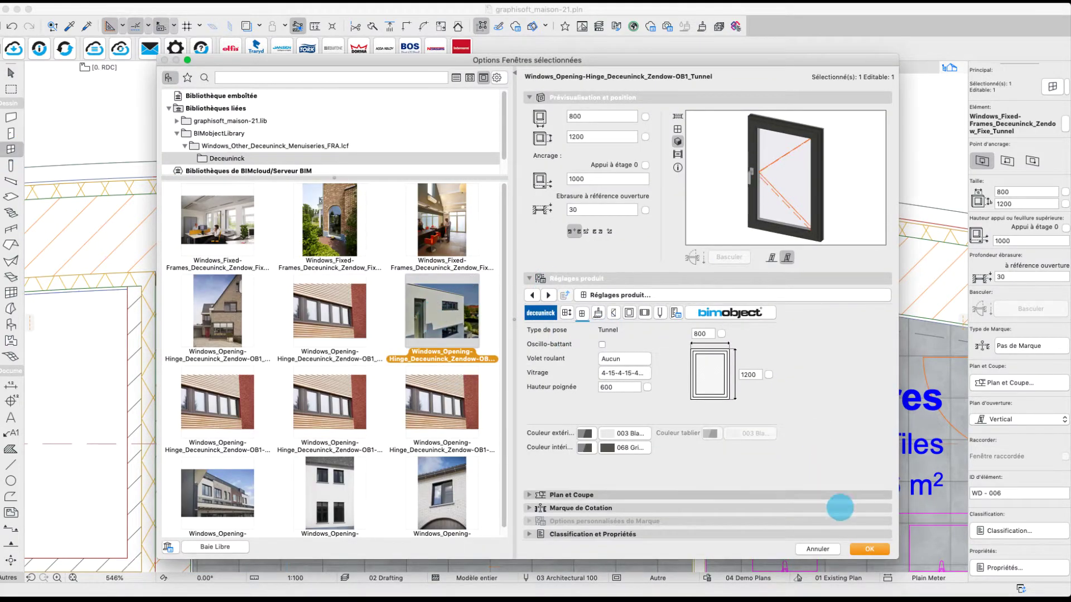
left_click(869, 549)
- Copy the Zendow OB1 Tunnel window along the curved wall to the Sanitaires and WC rooms
scroll(484, 223, "down", 3)
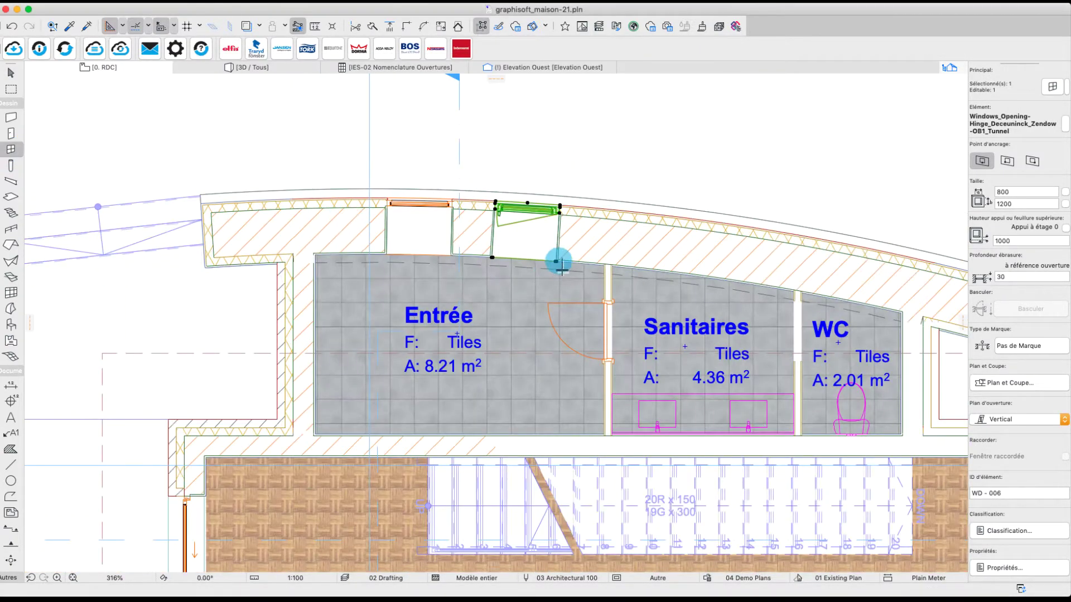
left_click(555, 259)
left_click(724, 263)
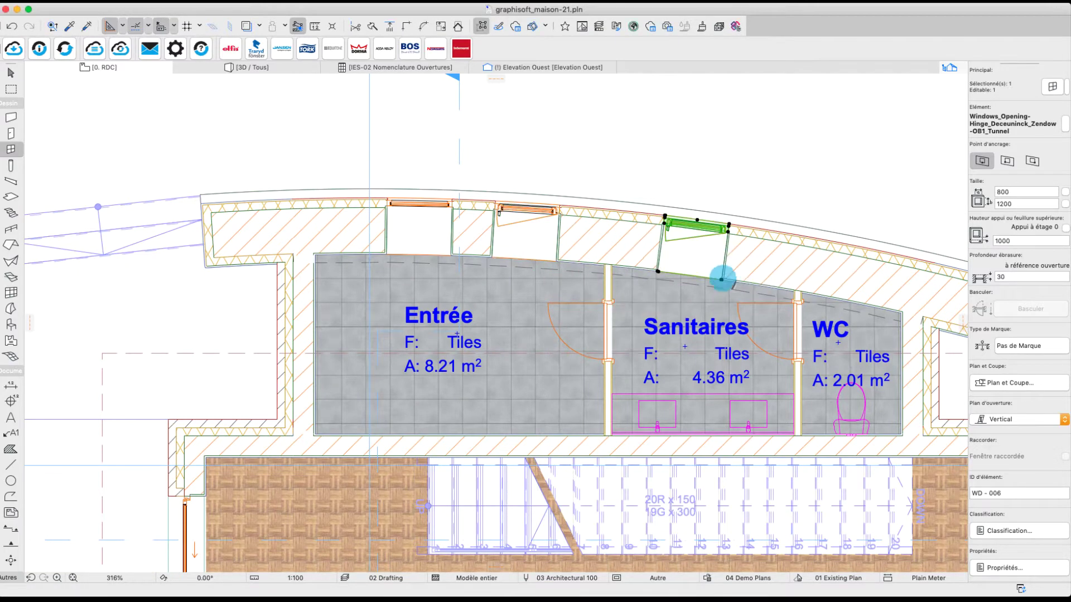
left_click(723, 279)
left_click(882, 291)
key("Escape")
key("Escape")
- Choose the Deceuninck Zendow OB2 Tunnel window, 1500 x 1200, and place it in the straight end wall of Entrée
middle_click_drag(673, 321, 708, 282)
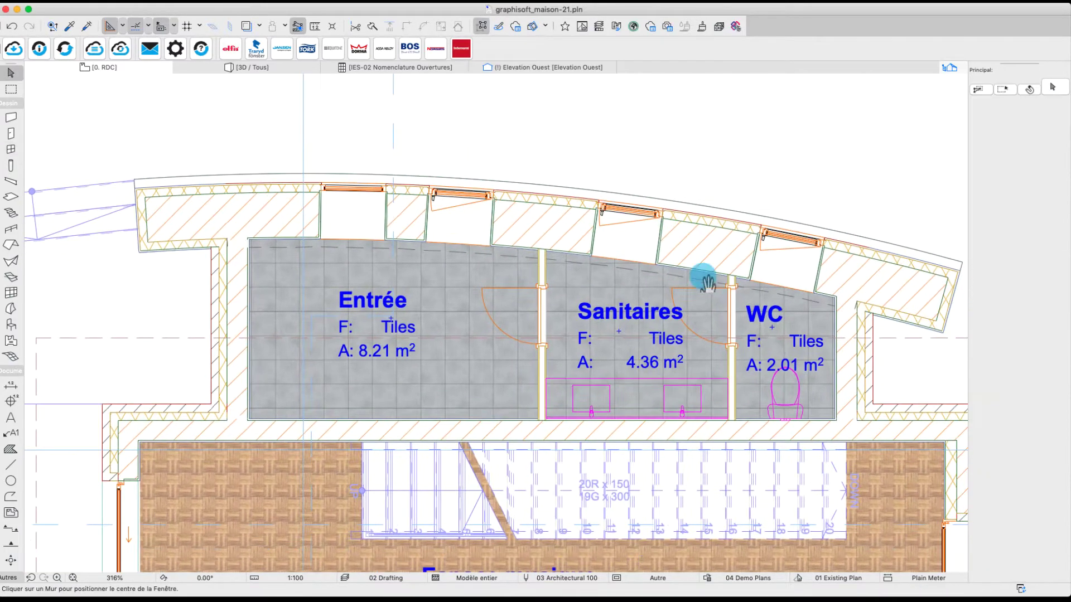
middle_click_drag(594, 224, 649, 234)
left_click(542, 212)
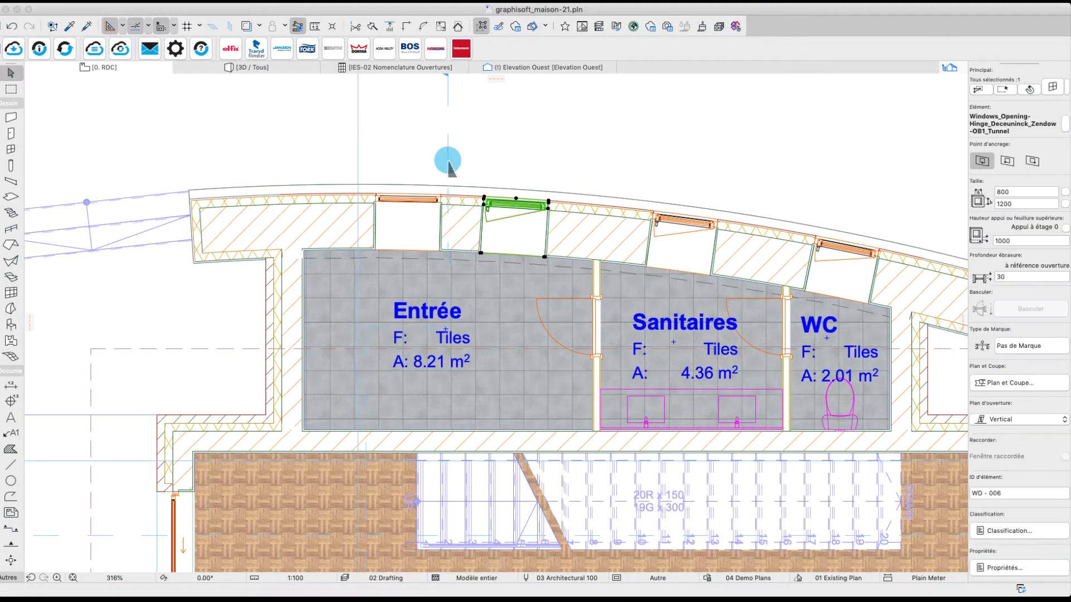
left_click(11, 149)
double_click(10, 149)
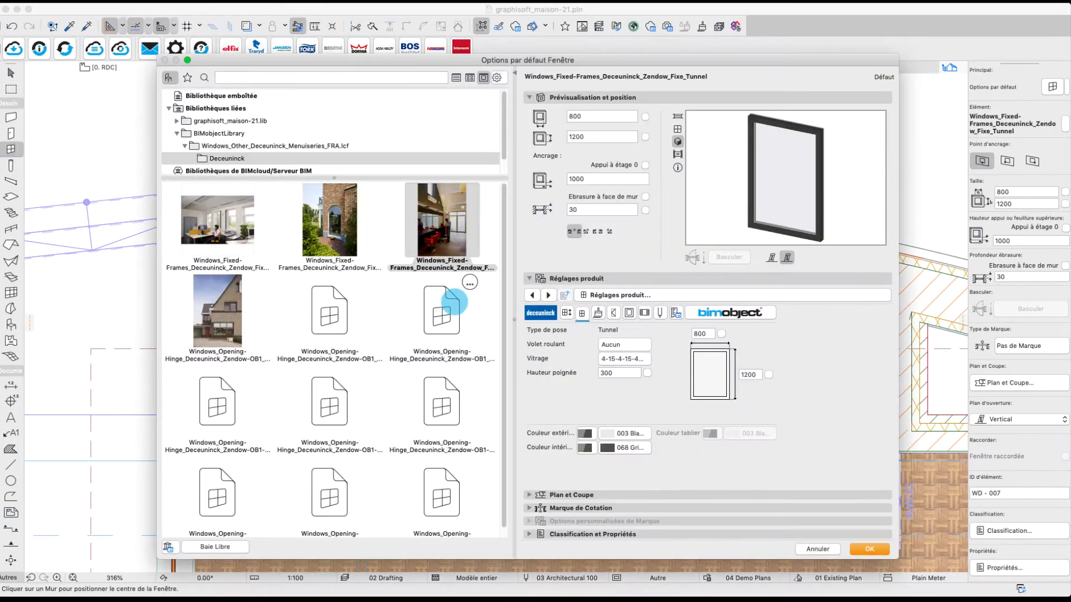
left_click(432, 419)
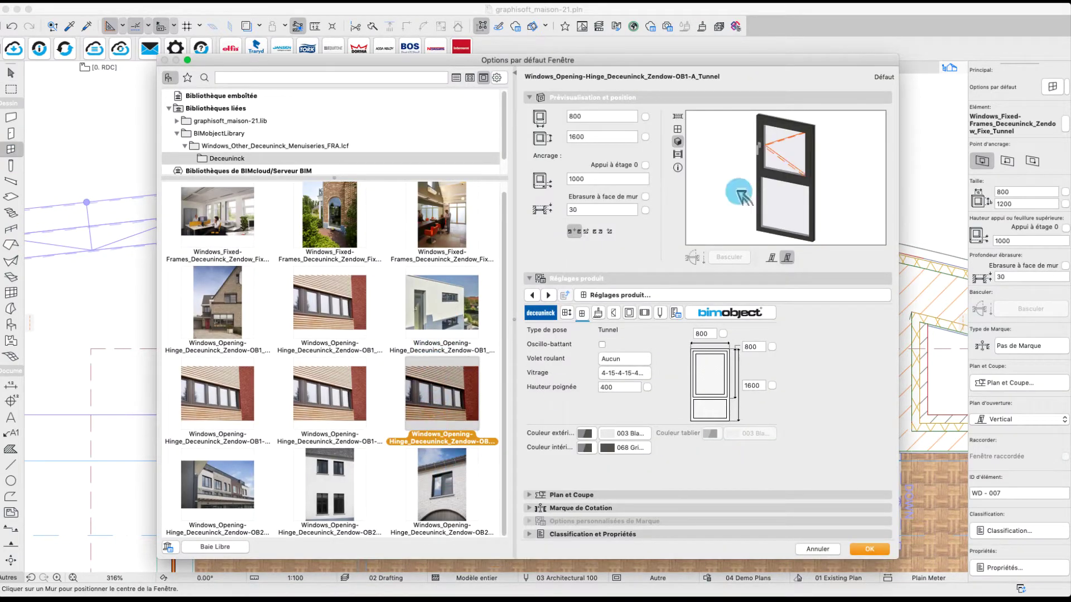
left_click(314, 511)
left_click(454, 500)
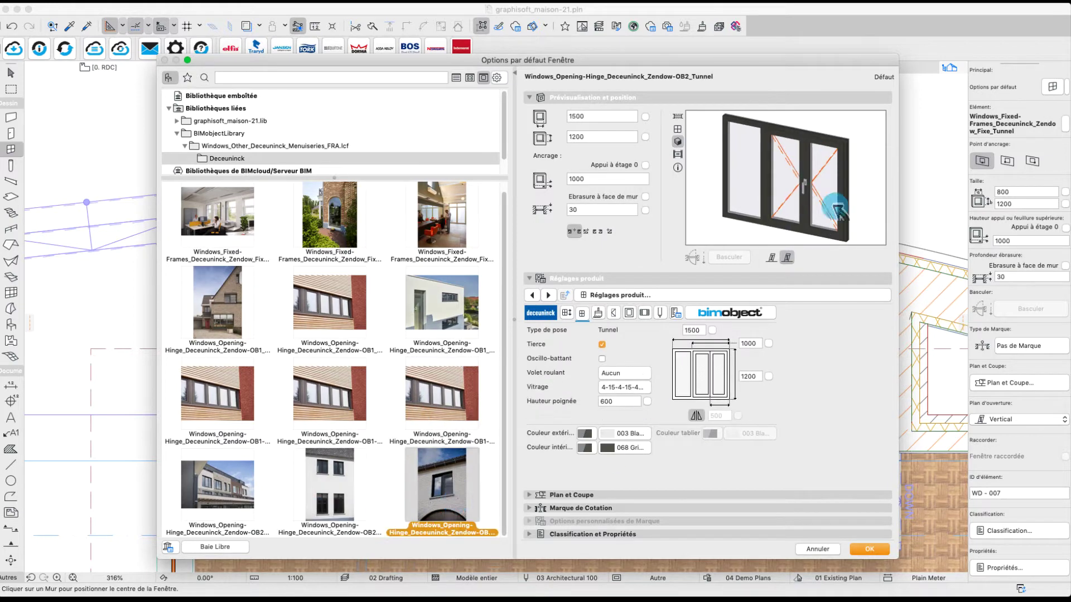
left_click(869, 548)
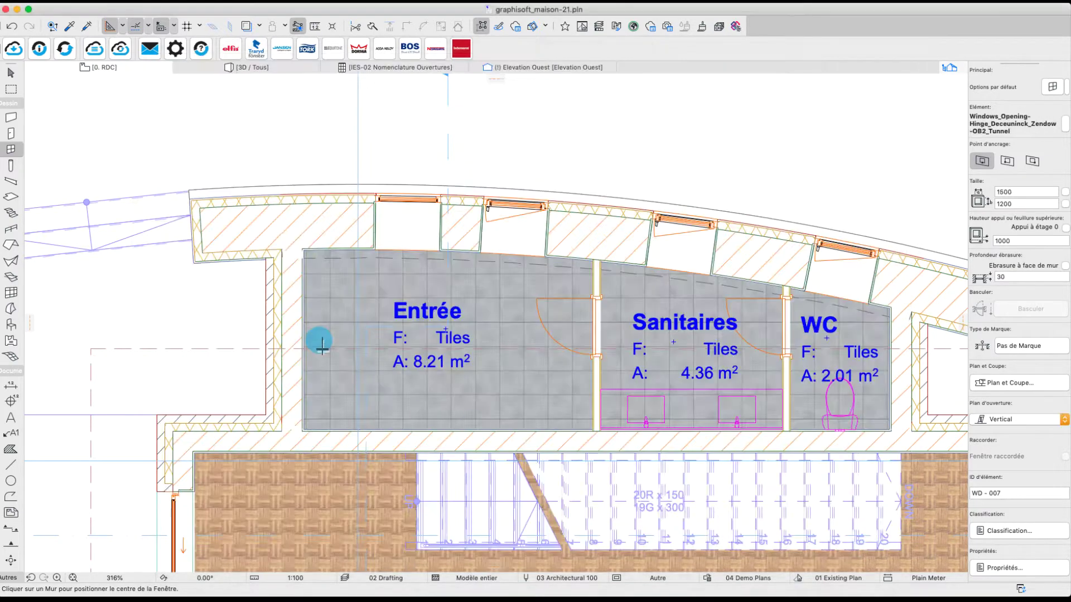
left_click(264, 330)
key("Escape")
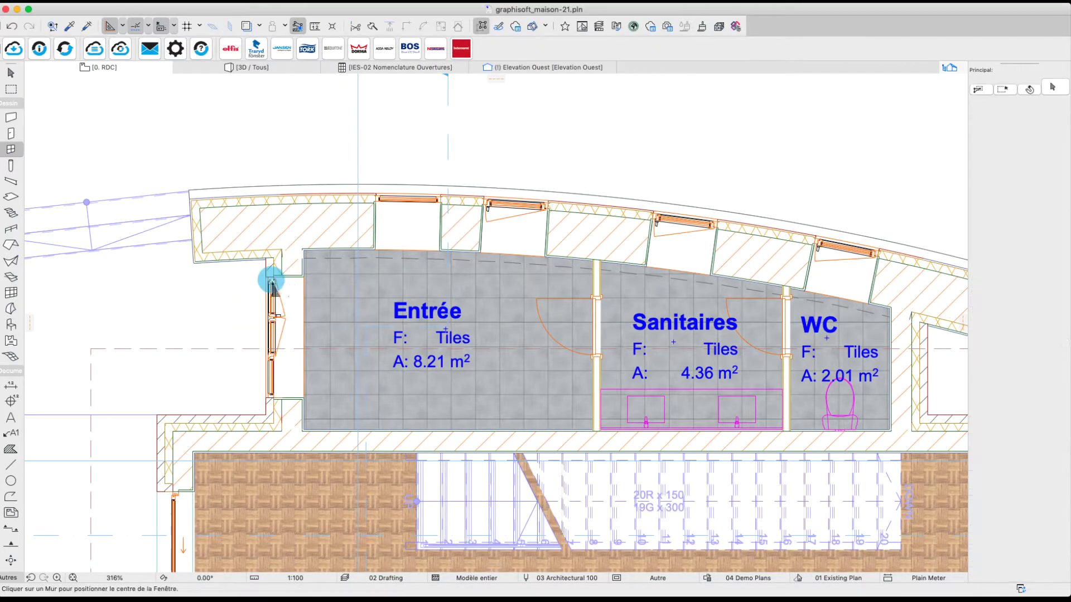
- Select the five windows around Entrée, Sanitaires and WC and set their reveal depth to 250
left_click(268, 277)
left_click(441, 198, "shift")
left_click(553, 206, "shift")
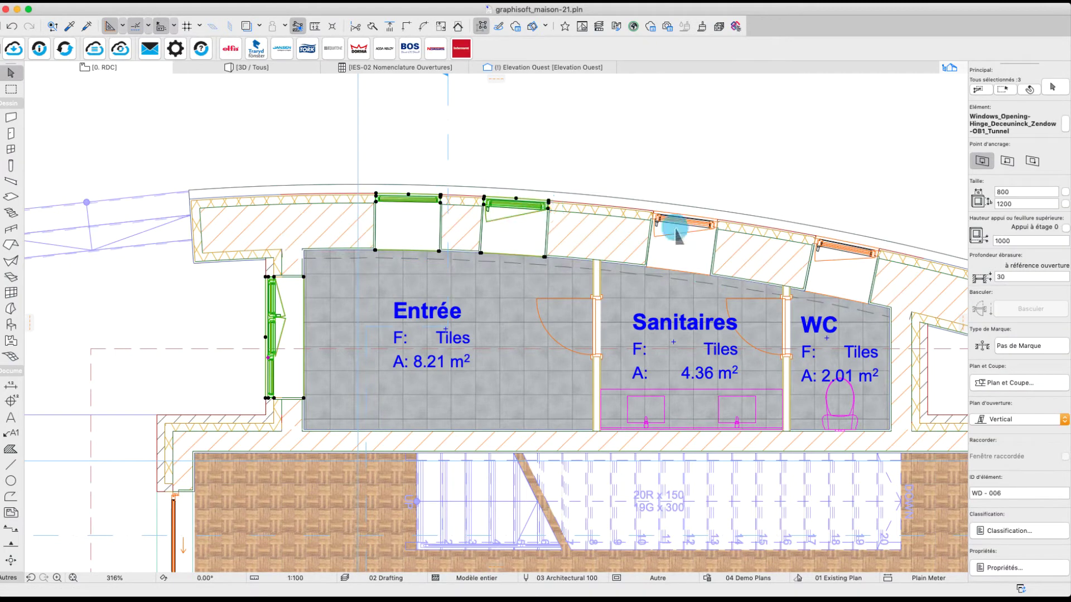
left_click(880, 254, "shift")
left_click(1024, 277)
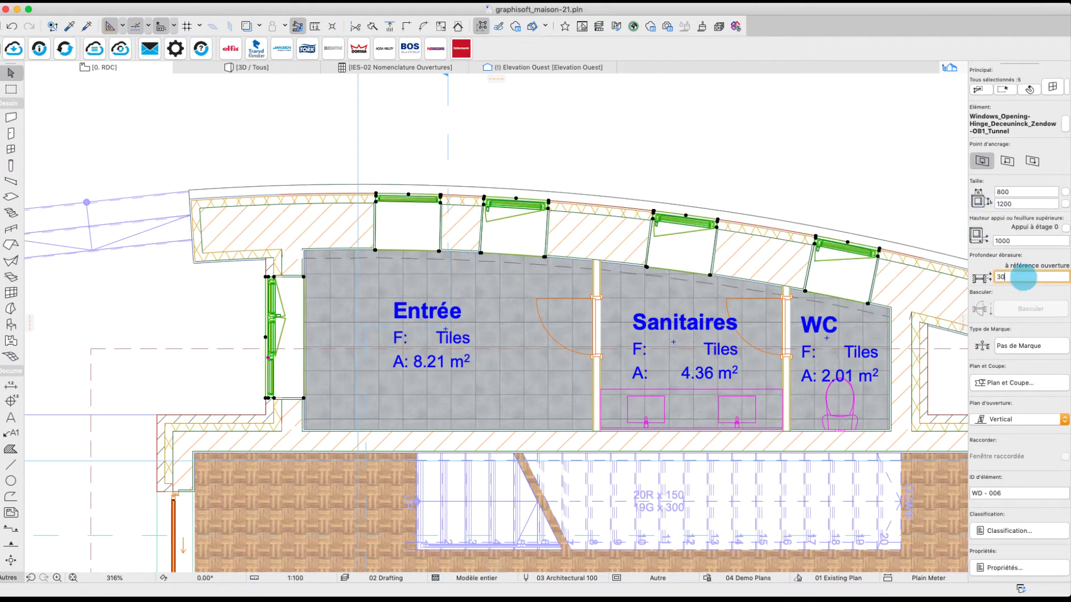
type("150")
key("Return")
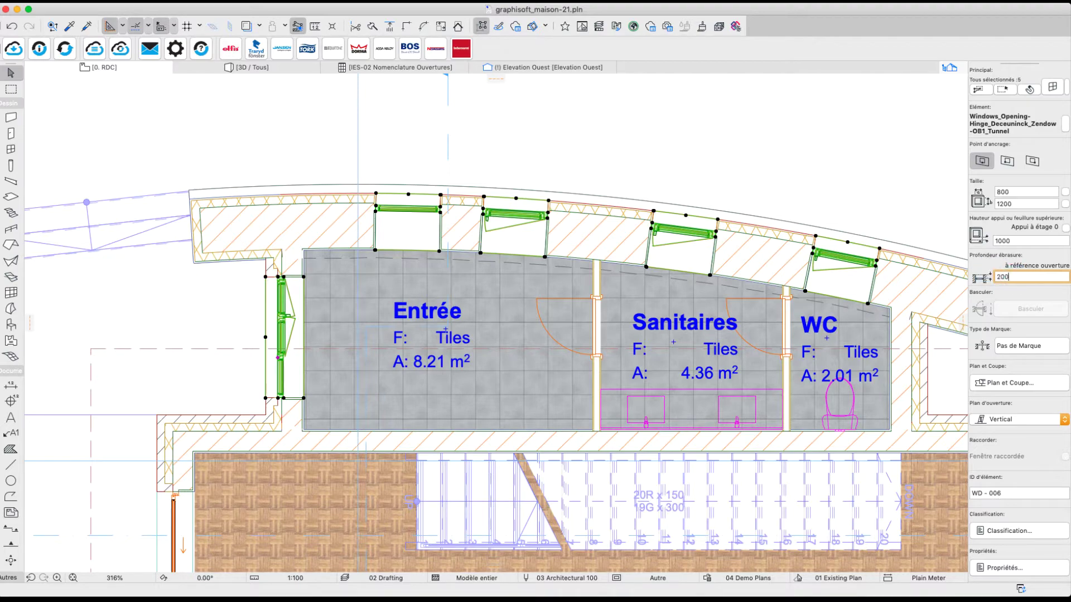
key("Return")
left_click_drag(1018, 277, 999, 277)
type("250")
key("Return")
- In the 3D view, add a StorBox roller shutter to the 4000 x 2150 iSlide 2V Neuf sliding door in the brick wall
scroll(419, 232, "down", 5)
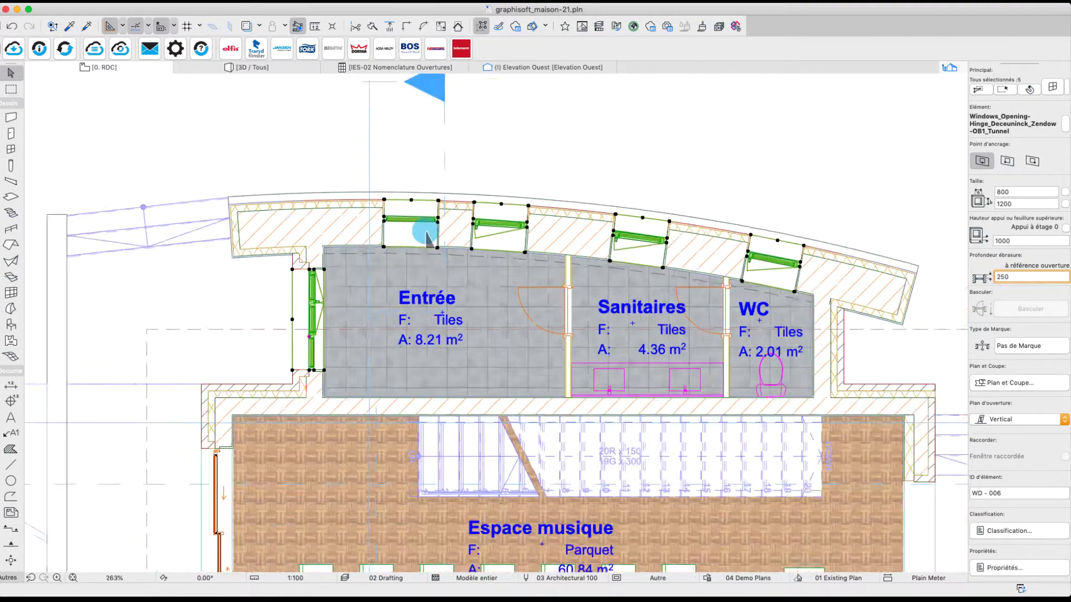
scroll(333, 304, "up", 6)
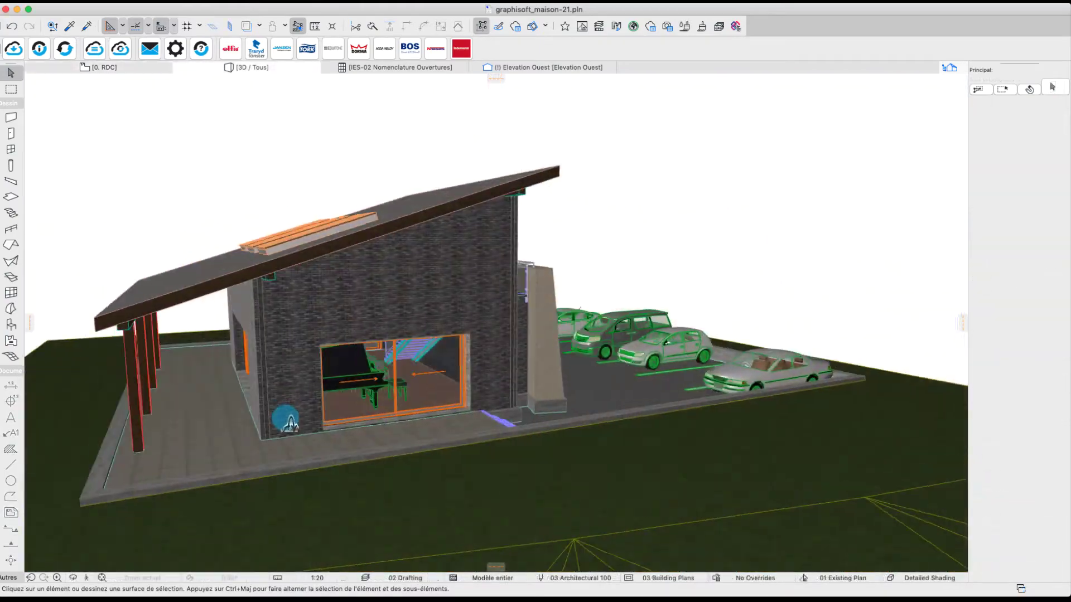
scroll(404, 449, "up", 10)
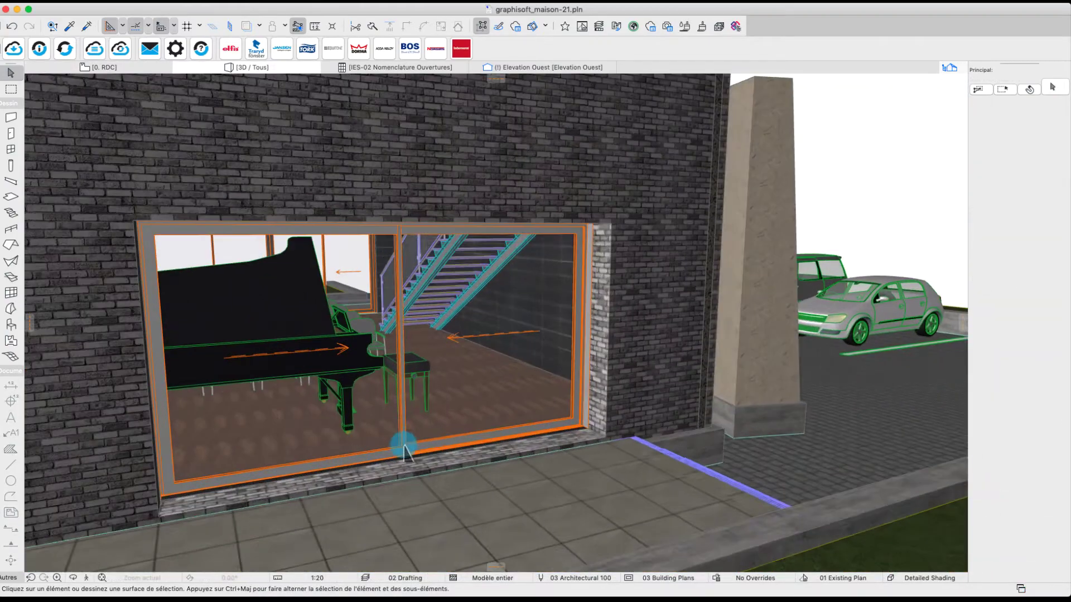
double_click(405, 449)
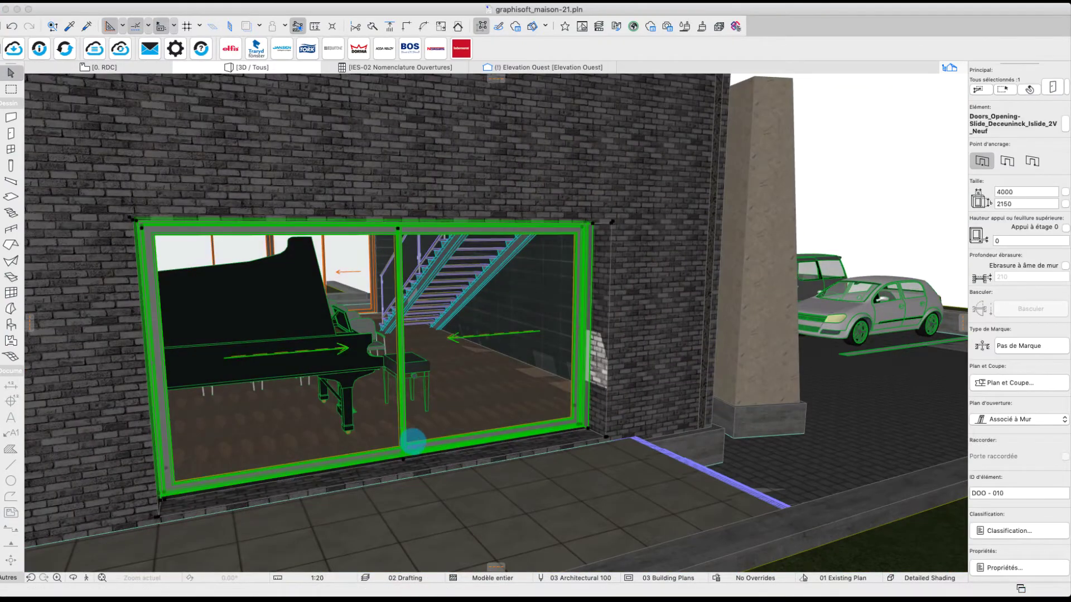
left_click(565, 284)
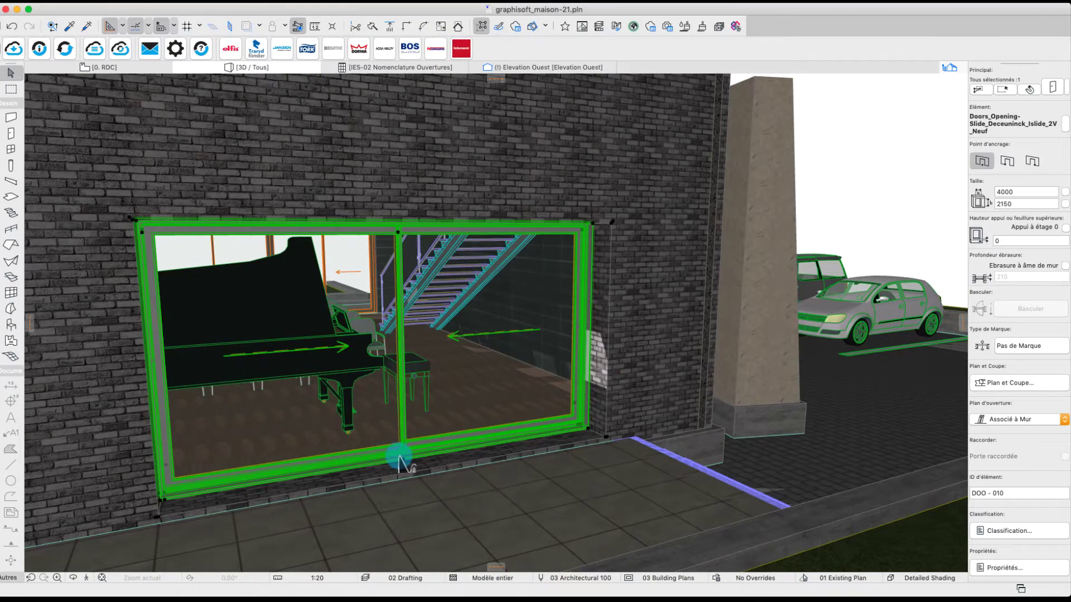
double_click(399, 457)
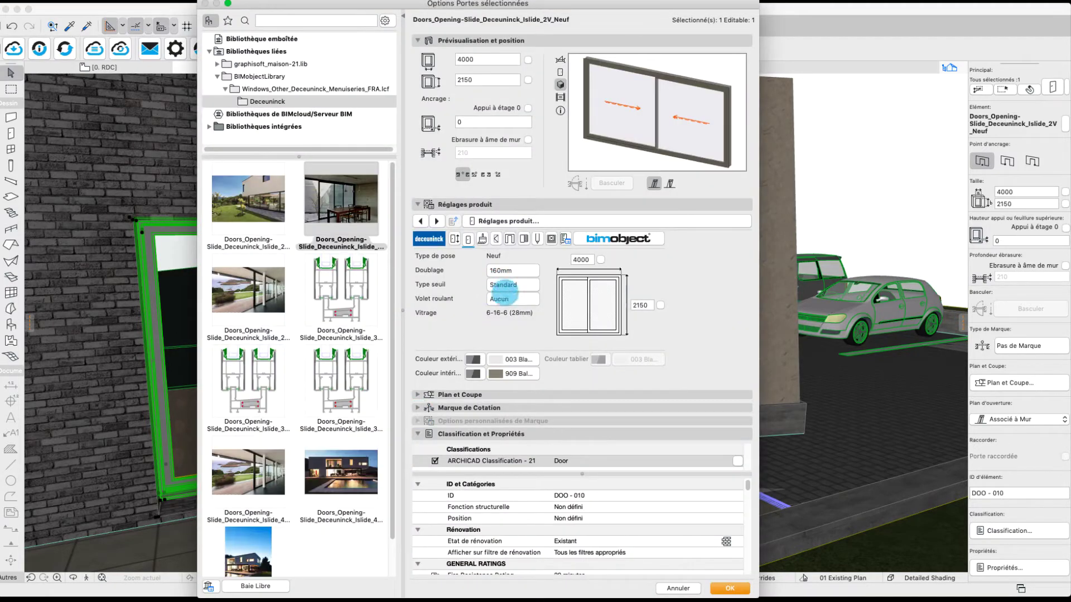
left_click(580, 308)
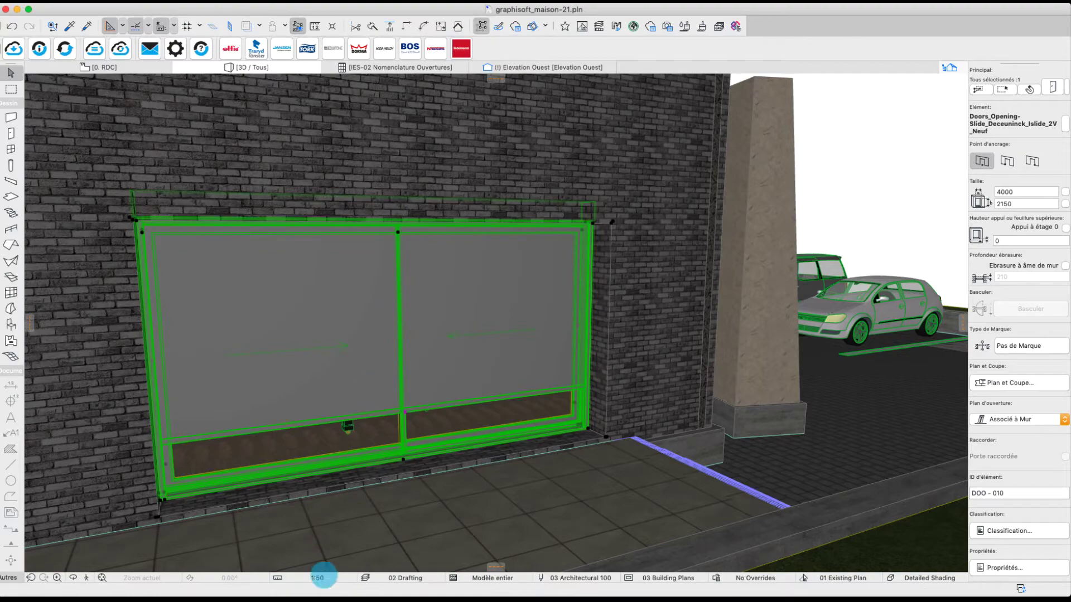
- Try the 3D view at scale 1:100 and set it to 1:20 to show the shutter in detail
left_click(324, 576)
left_click(393, 509)
left_click(331, 579)
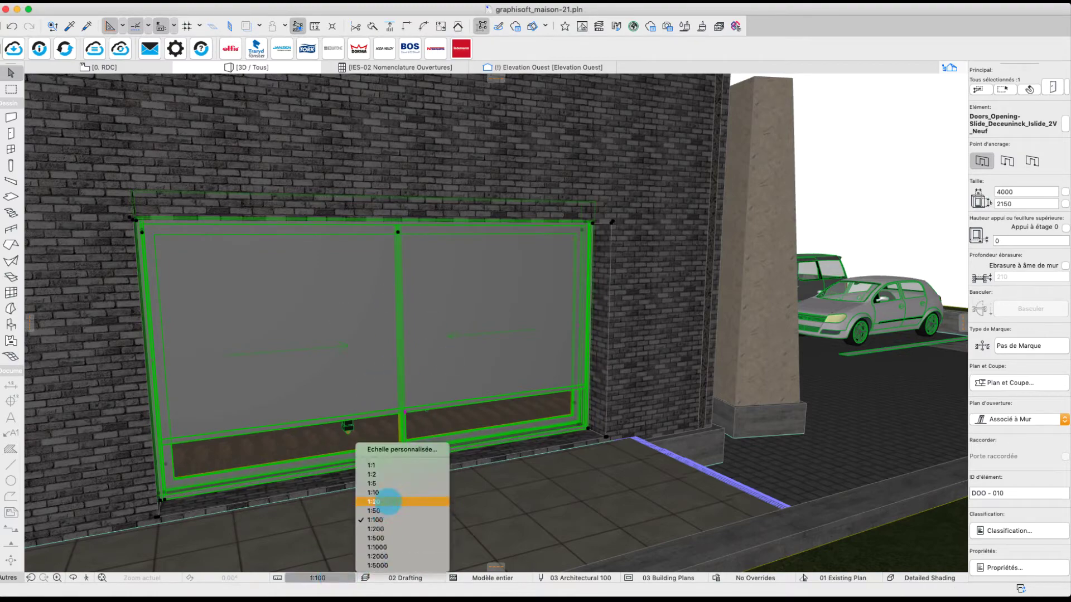
left_click(393, 485)
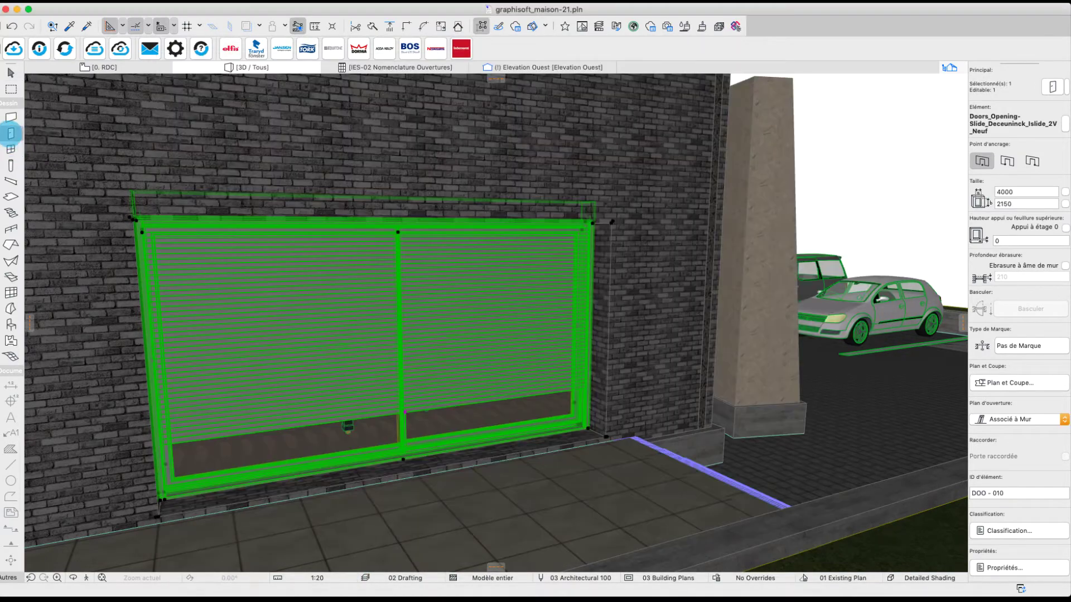
- Set the iSlide 2V door's exterior colour to Rouge Vin and change its shutter colour
double_click(11, 134)
left_click(514, 360)
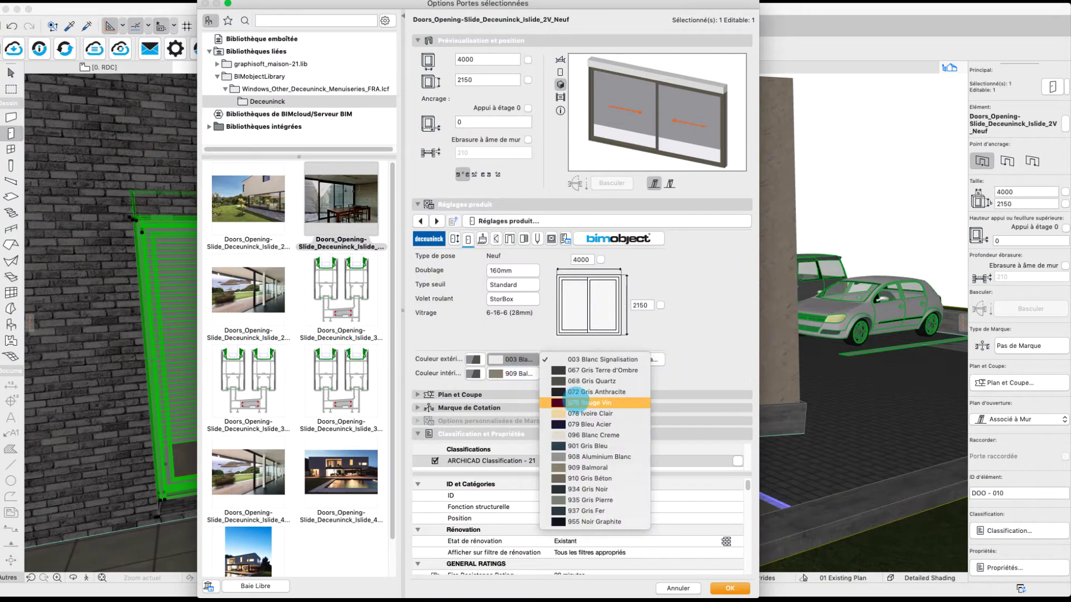
left_click(558, 403)
left_click(639, 360)
left_click(725, 589)
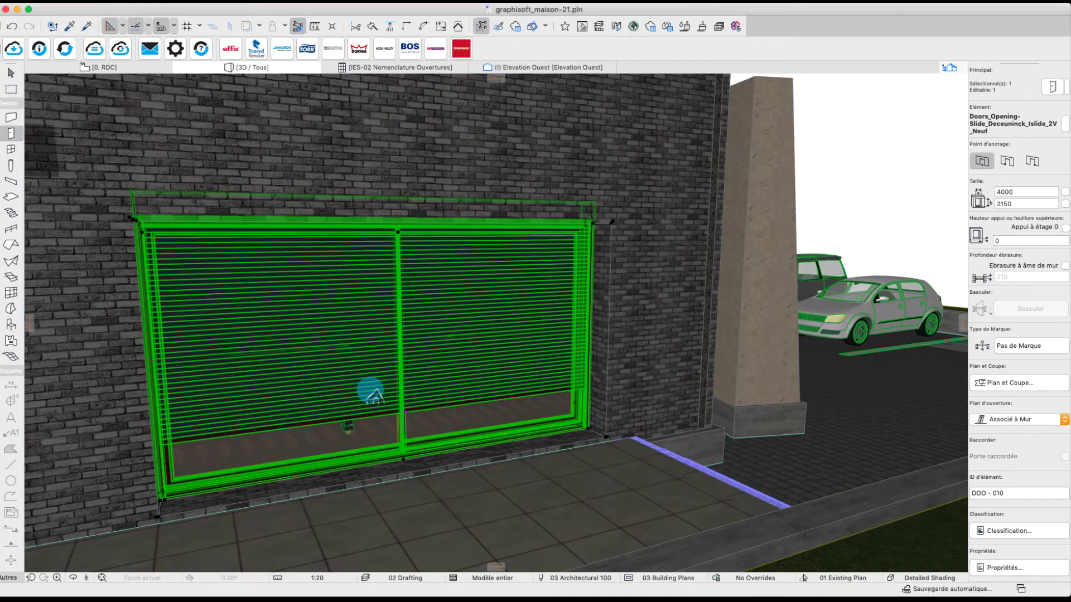
key("Escape")
- Slide open the 6000 mm wide iSlide 3V door under the canopy to a 3D opening width of about 3677 mm
scroll(289, 419, "up", 5)
left_click_drag(291, 419, 648, 359)
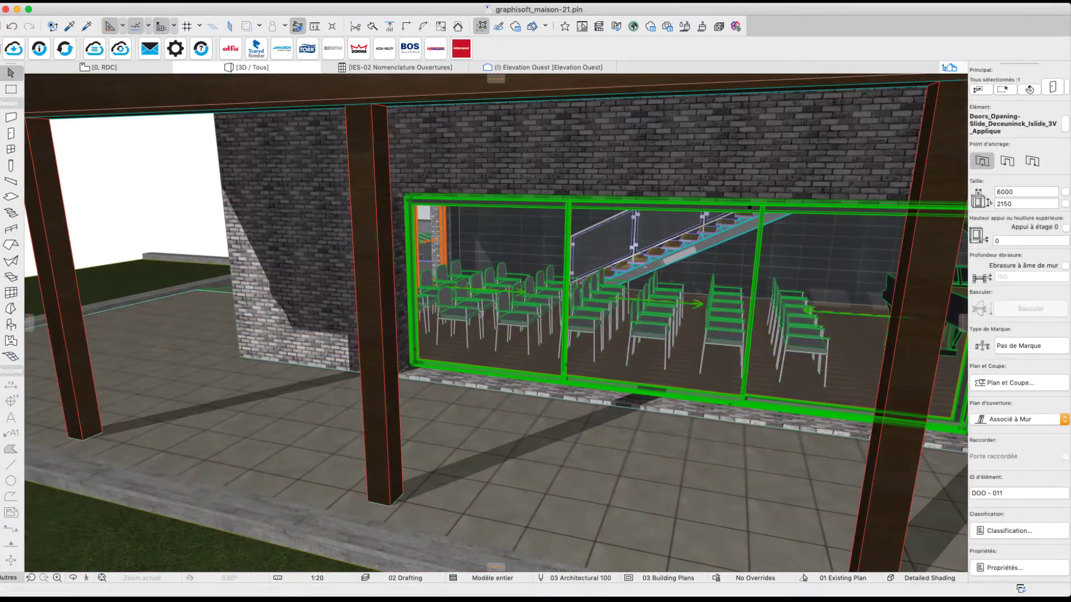
left_click(550, 291)
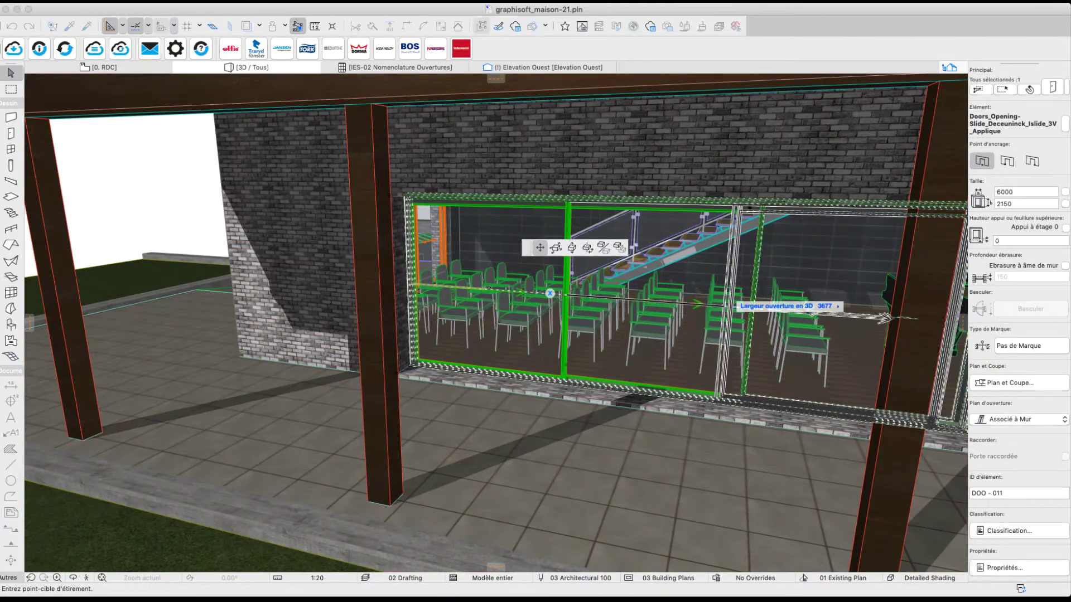
left_click(723, 306)
key("Escape")
- Raise the roller shutter of the iSlide 2V door most of the way and slide one of its panels open
scroll(496, 323, "left", 10, "shift")
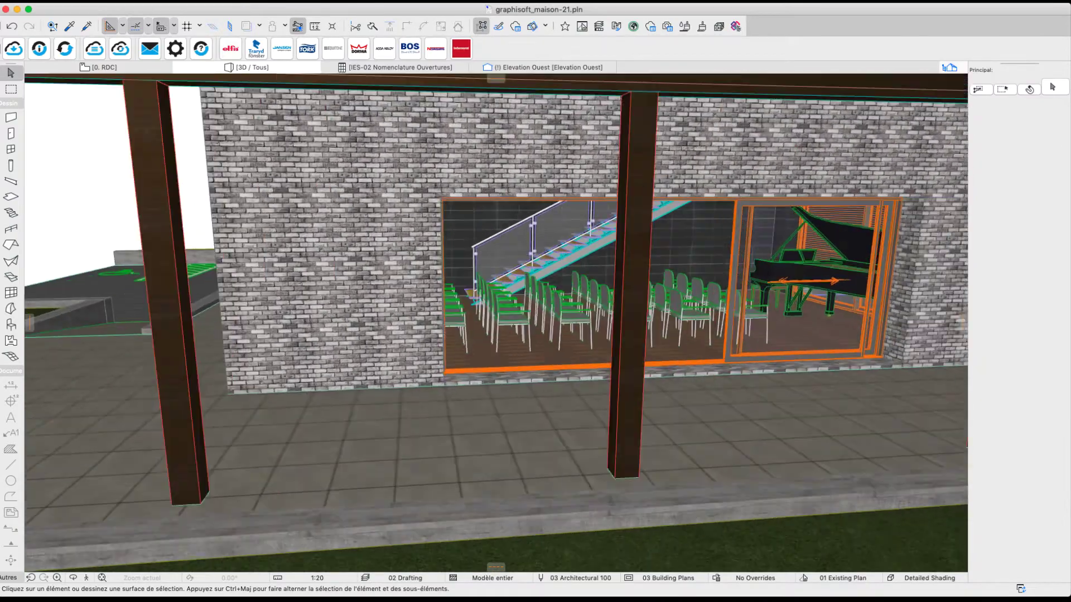
scroll(496, 323, "left", 15, "shift")
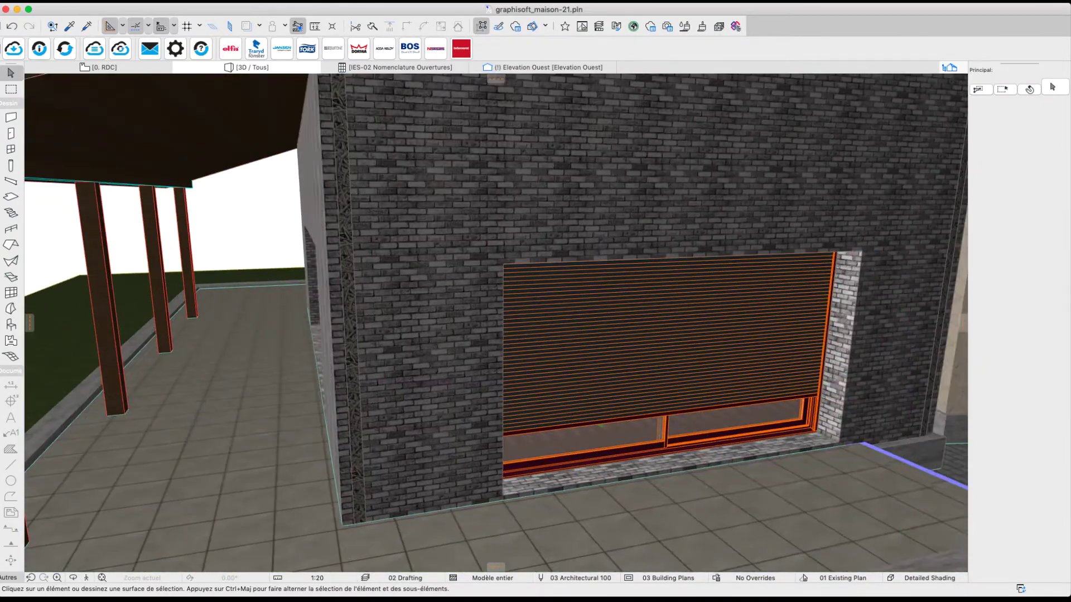
left_click(671, 415)
left_click(671, 415)
left_click(677, 296)
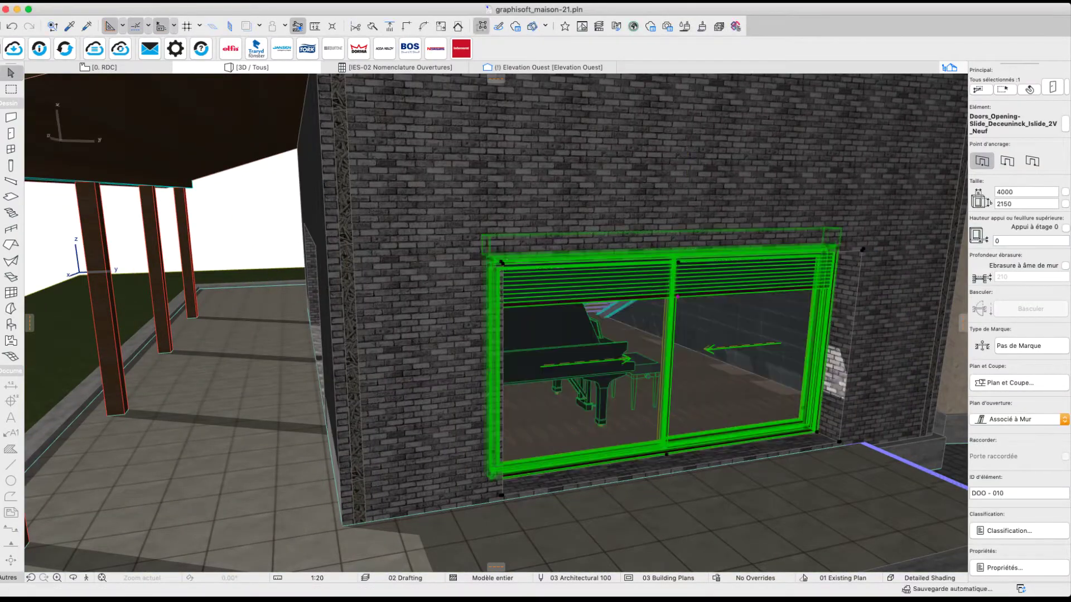
left_click(670, 368)
left_click(686, 370)
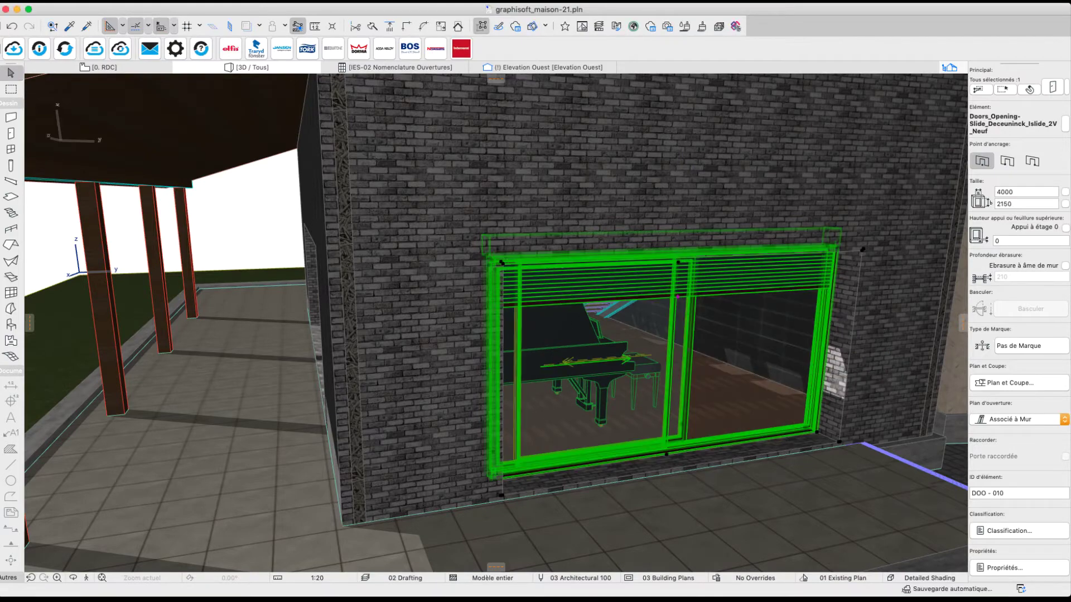
key("Escape")
- Stretch the end Zendow OB1 window in the curved wall to about 1040 wide and 1995 high
scroll(496, 323, "down", 10)
scroll(496, 323, "left", 10, "shift")
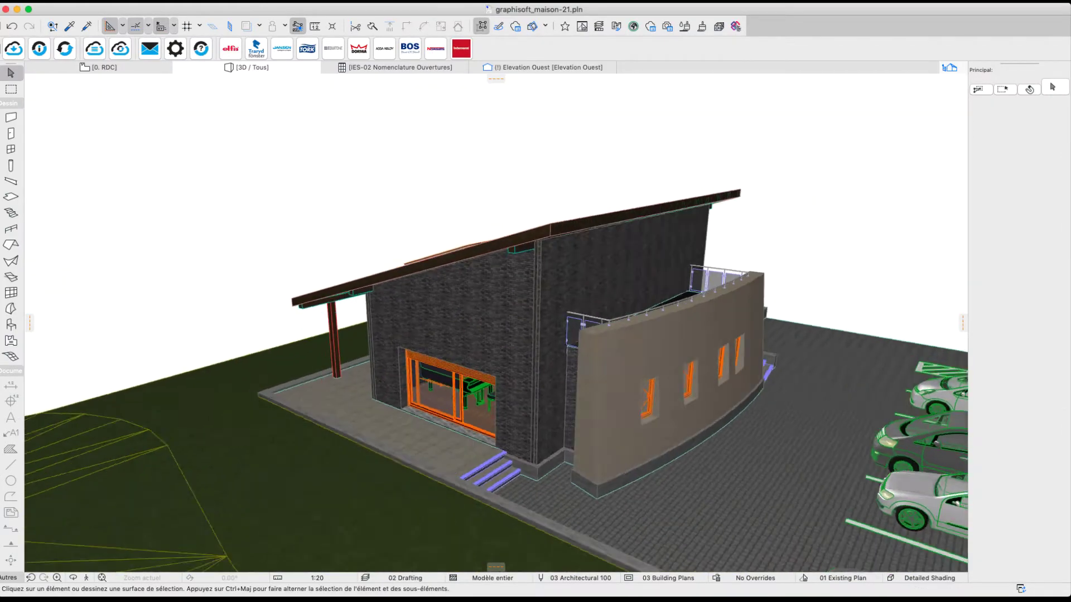
scroll(511, 391, "up", 10)
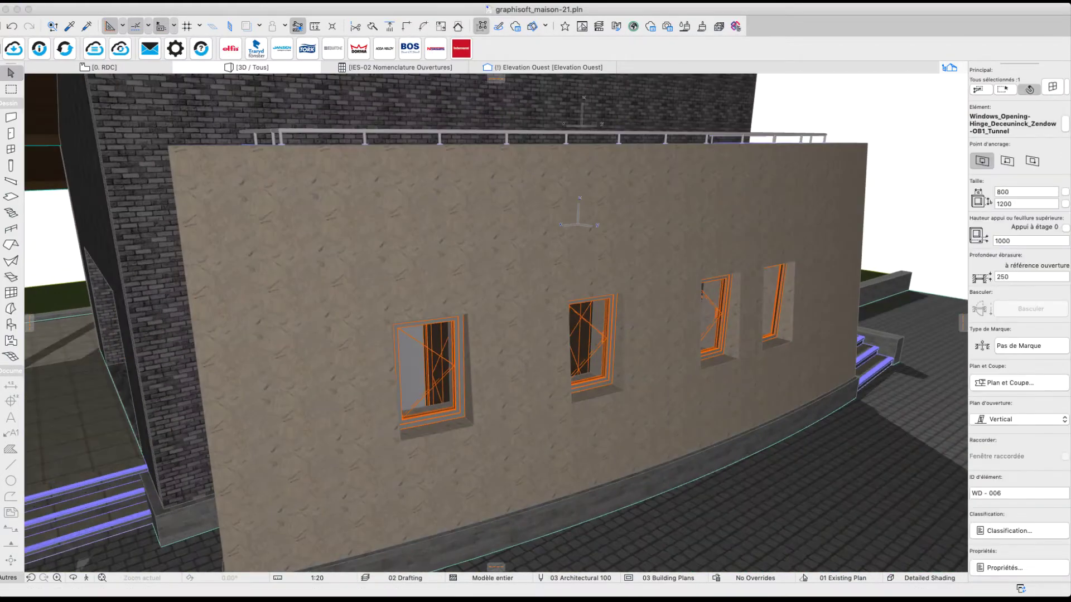
left_click(472, 316)
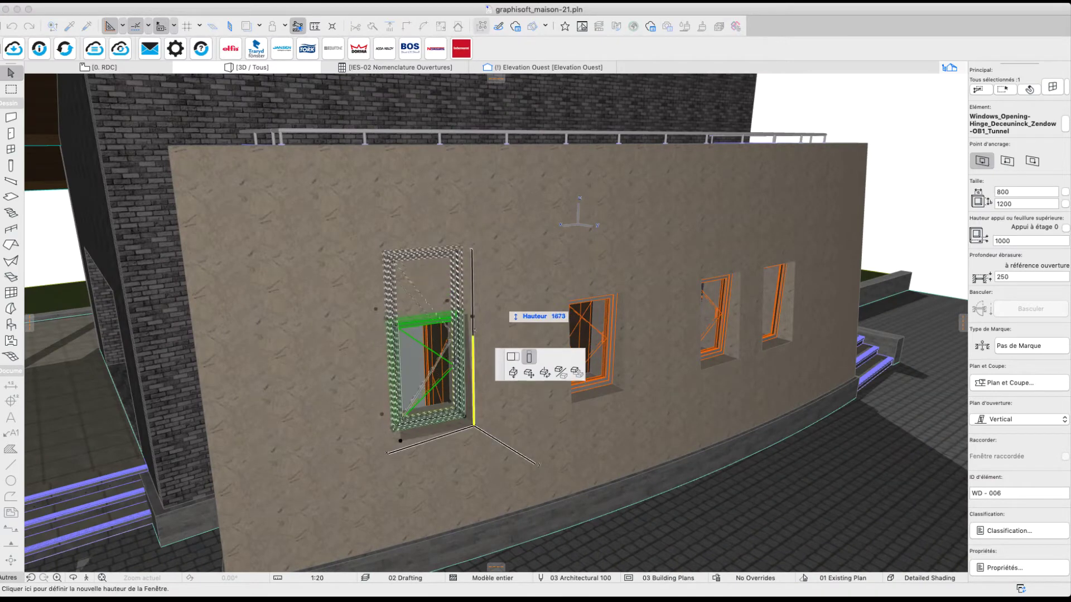
left_click(471, 238)
left_click(400, 441)
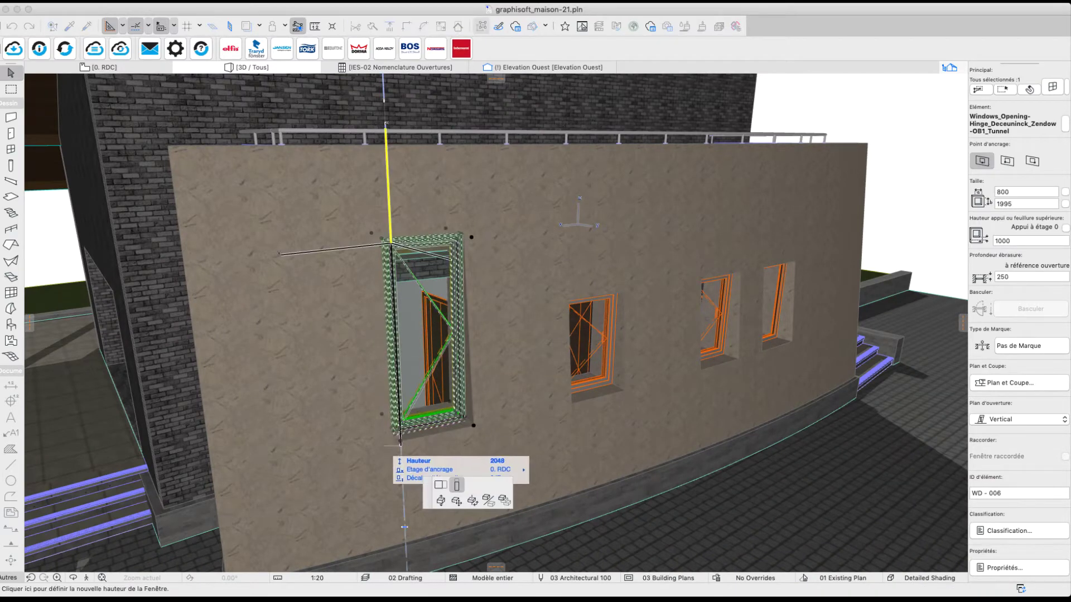
left_click(377, 444)
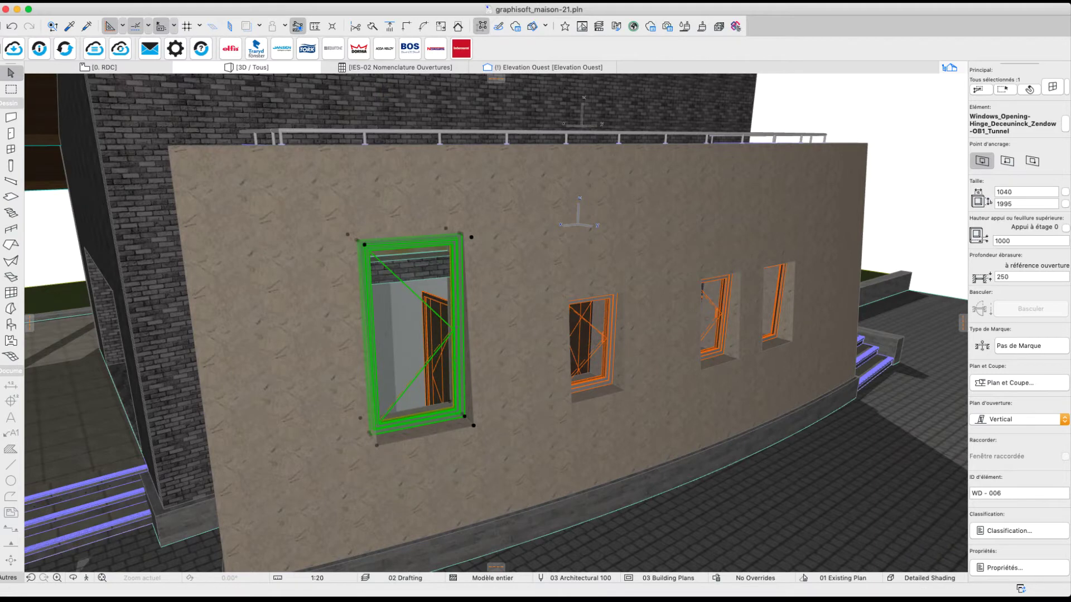
- Move the enlarged curved-wall window down 1100 to a sill height of -100
left_click(473, 425)
left_click(561, 486)
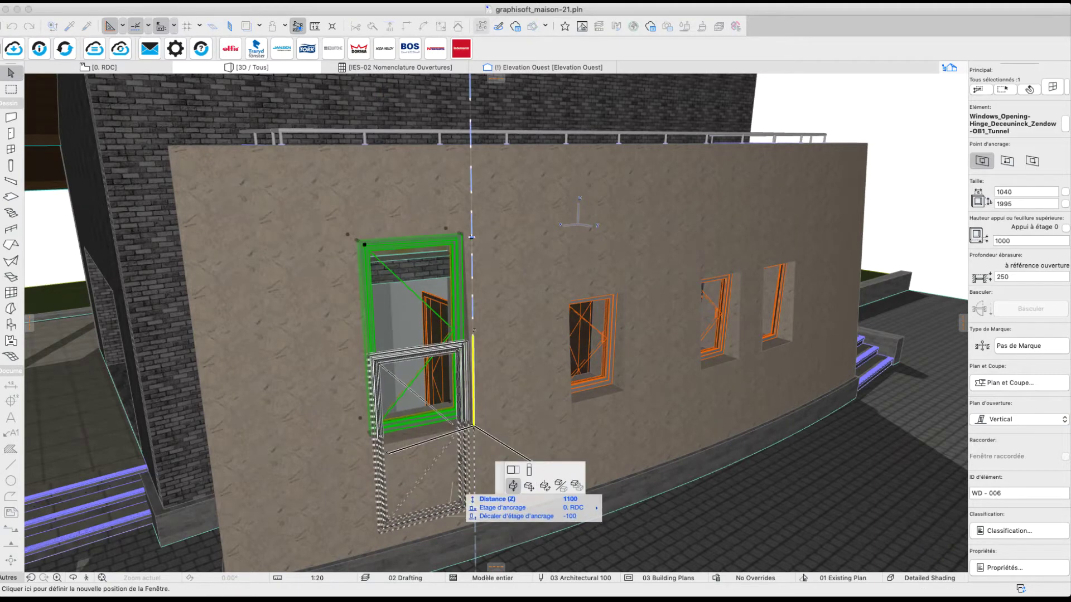
left_click(477, 518)
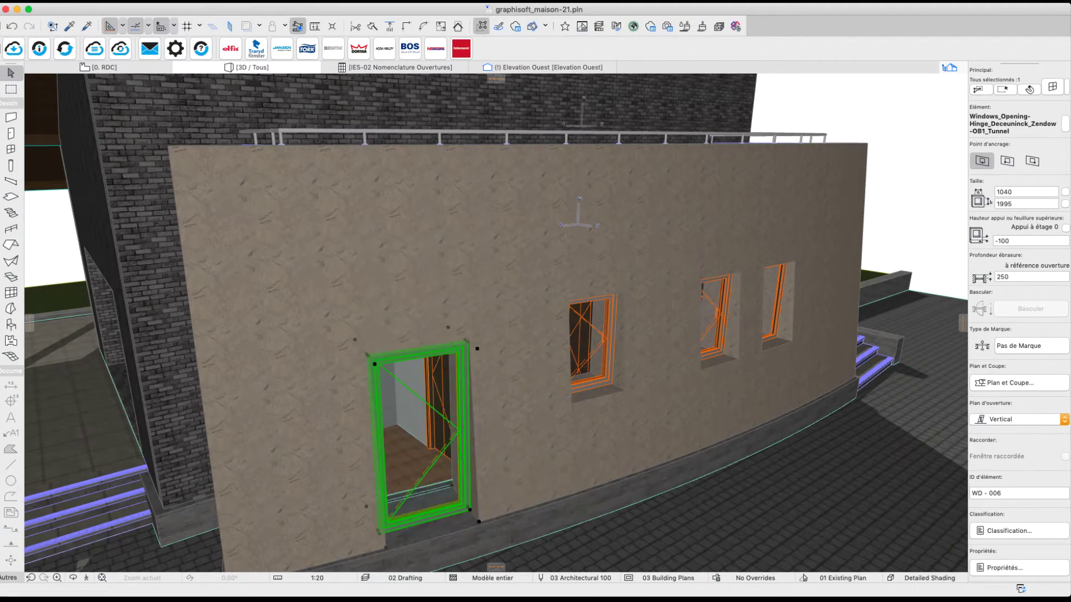
- Replace the end curved-wall window with Windows_Opening-Hinge_Deceuninck_Zendow-OB1-A_Tunnel, with sill height 0 and reveal depth 300
key("super+t")
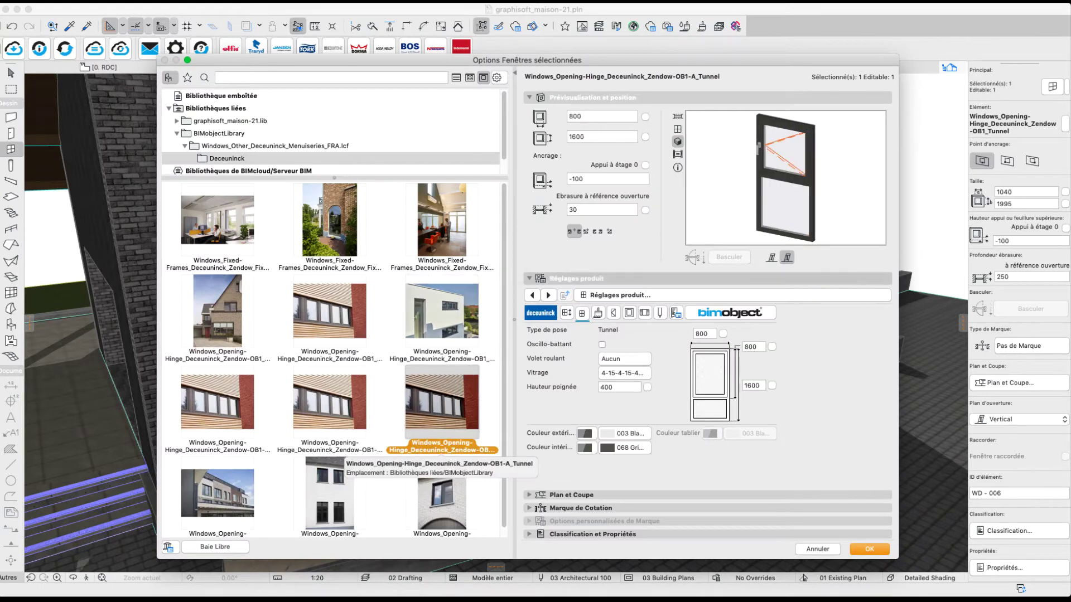
key("Return")
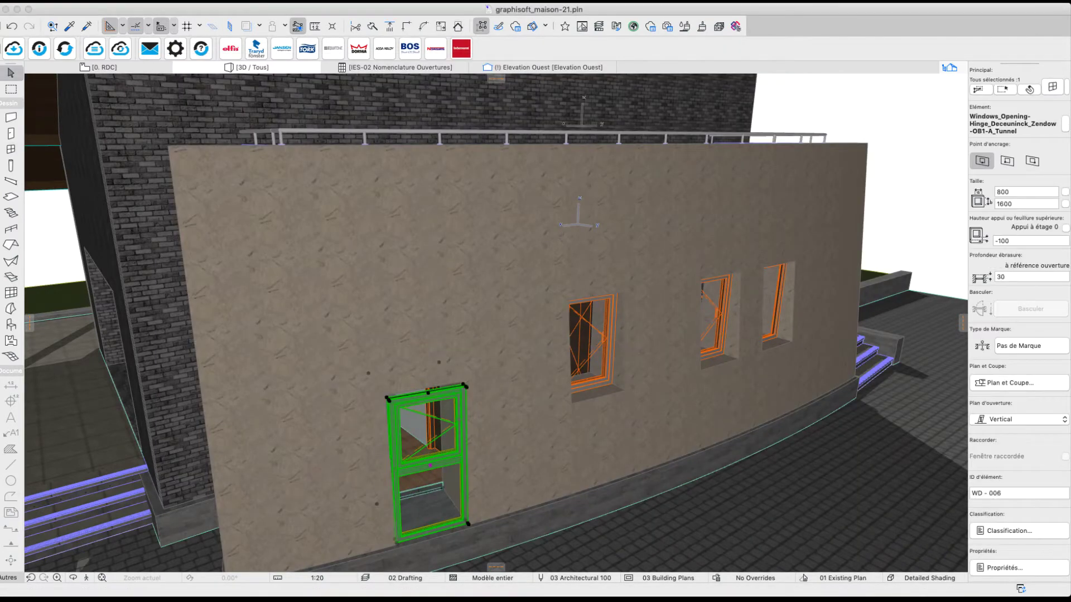
type("2")
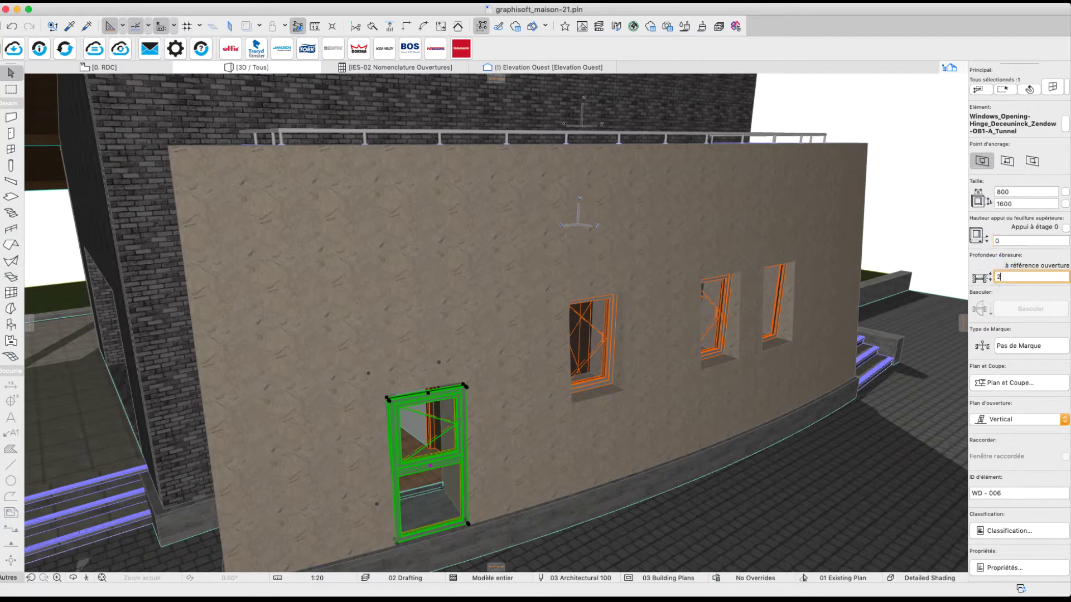
type("00")
left_click_drag(1010, 277, 988, 275)
type("300")
- Stretch the OB1-A window to 2200 high and lower its transom, giving a sash height of about 1320
left_click(466, 379)
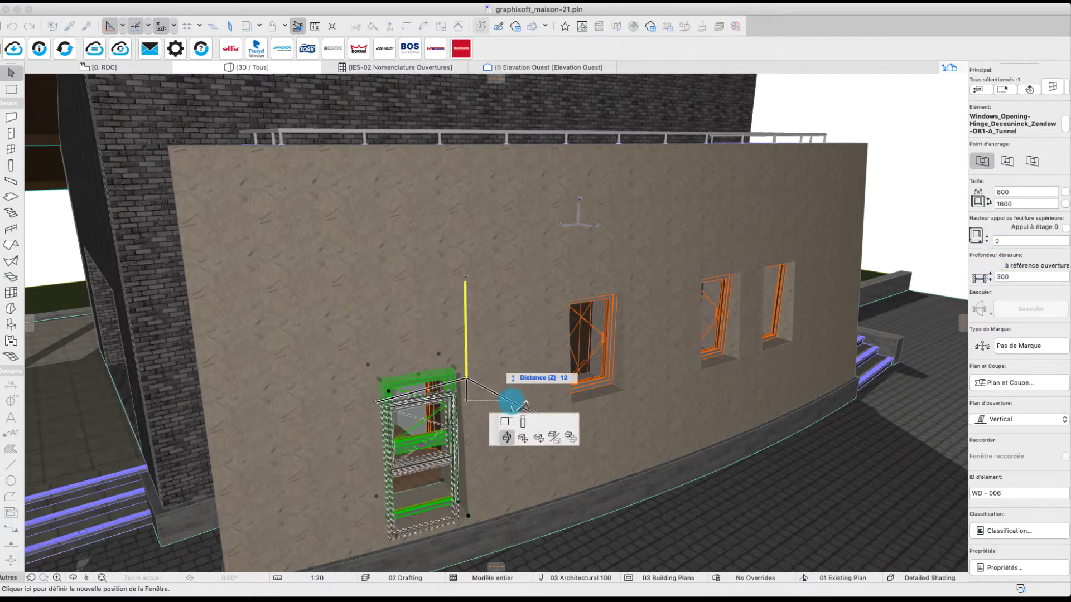
left_click(624, 293)
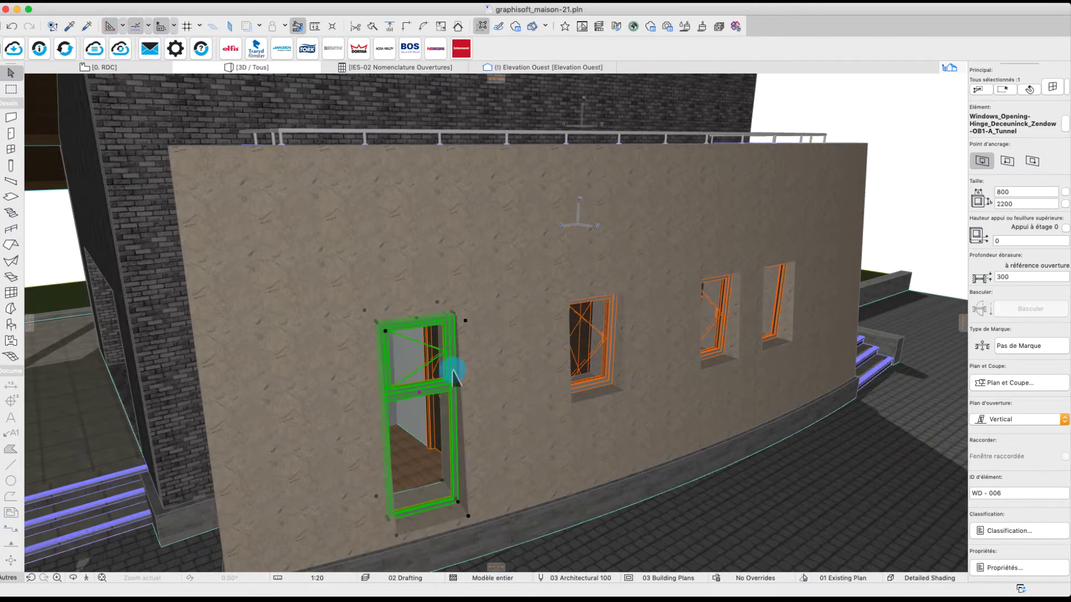
left_click(420, 399)
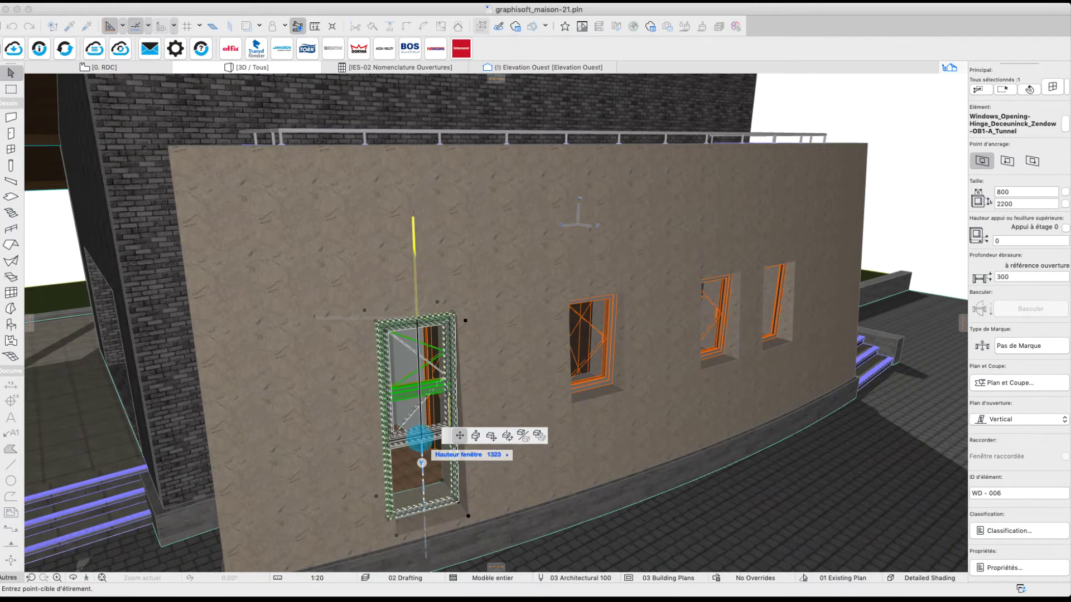
left_click(409, 435)
key("Escape")
middle_click_drag(504, 455, 469, 462, "shift")
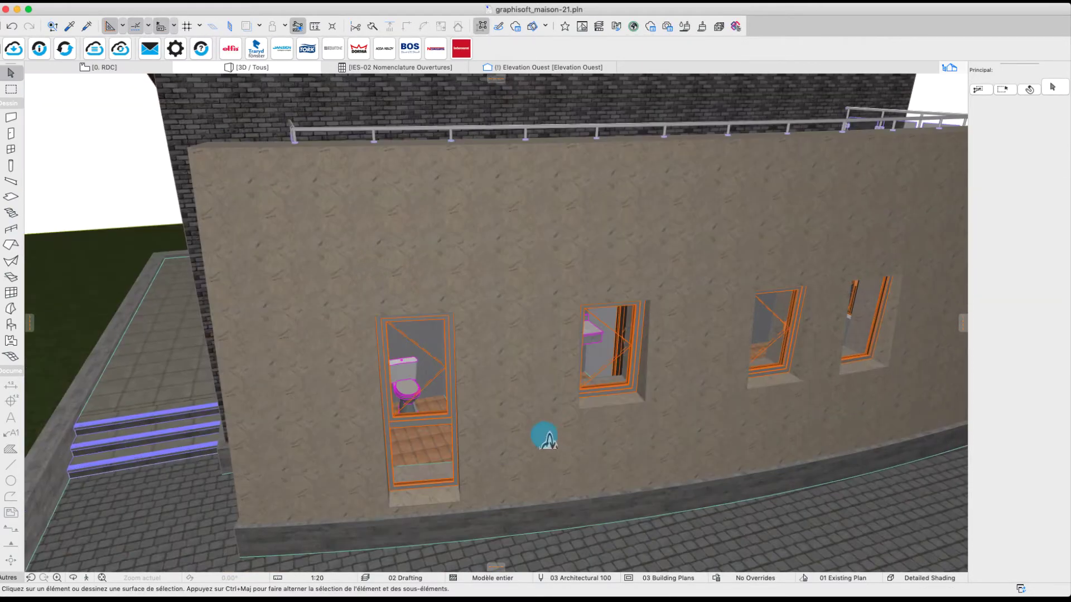
middle_click_drag(545, 436, 430, 411, "shift")
middle_click_drag(664, 434, 745, 402, "shift")
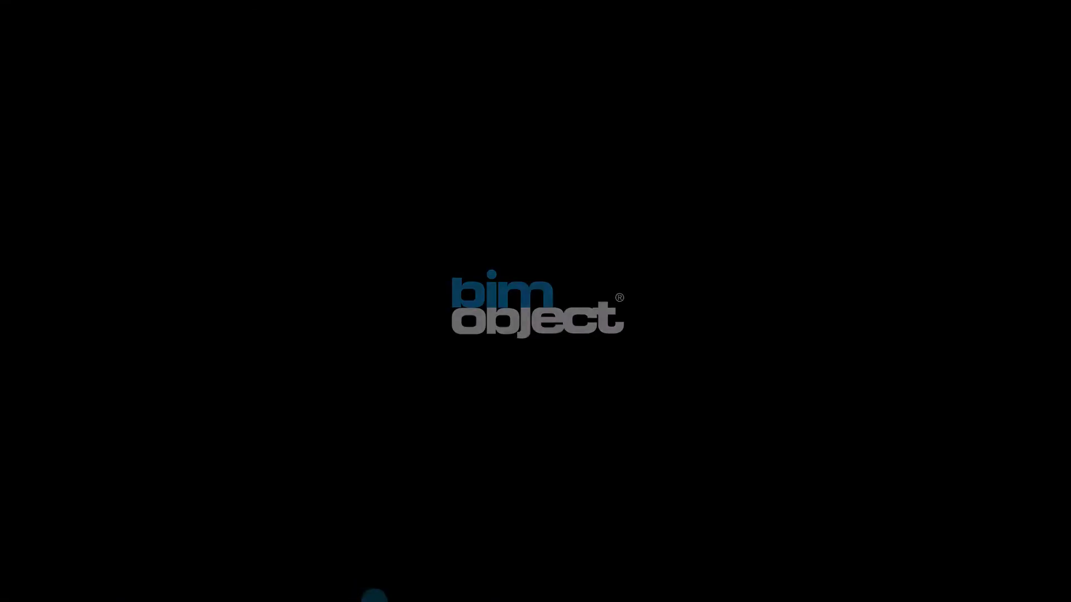
- Switch to Revit 2016 and inspect the properties of the opening and fixed Zendow windows below the red roof
left_click(430, 590)
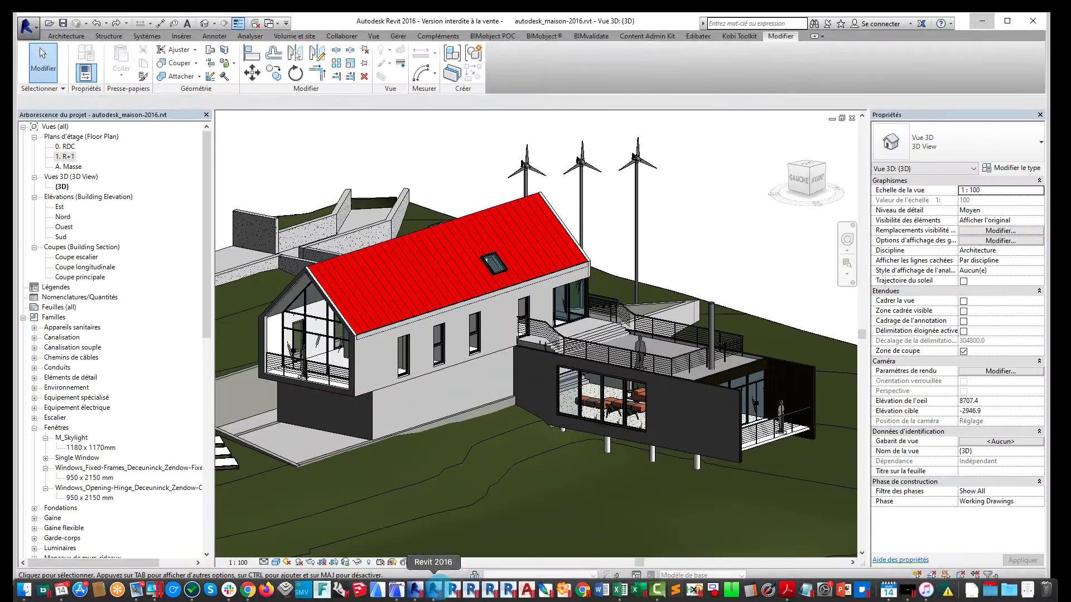
scroll(430, 361, "up", 2)
scroll(421, 386, "up", 1)
middle_click_drag(379, 391, 477, 414, "shift")
left_click(480, 360)
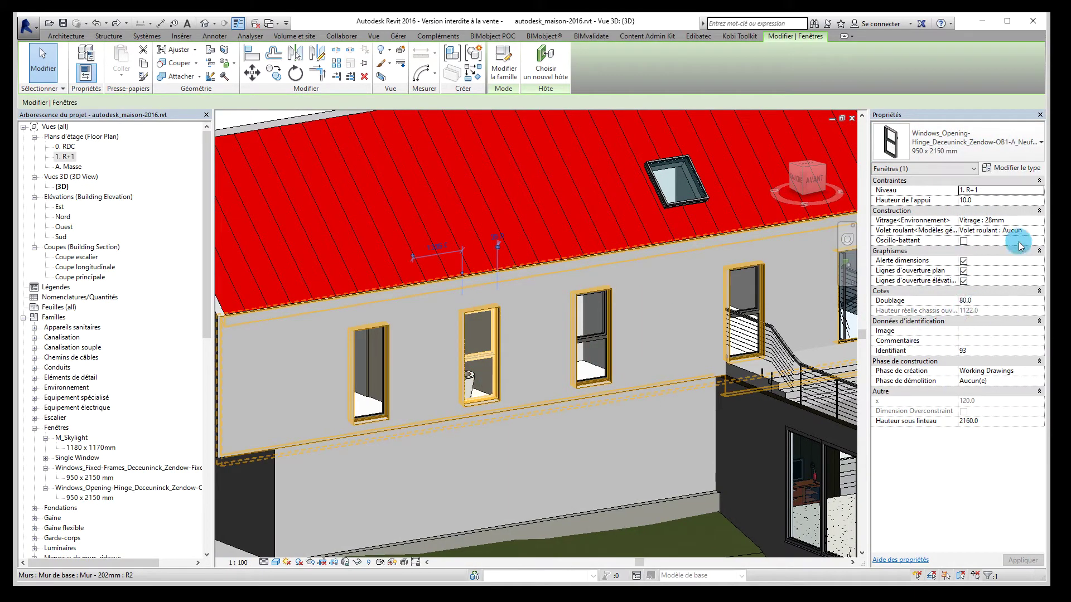
key("Escape")
left_click(375, 419)
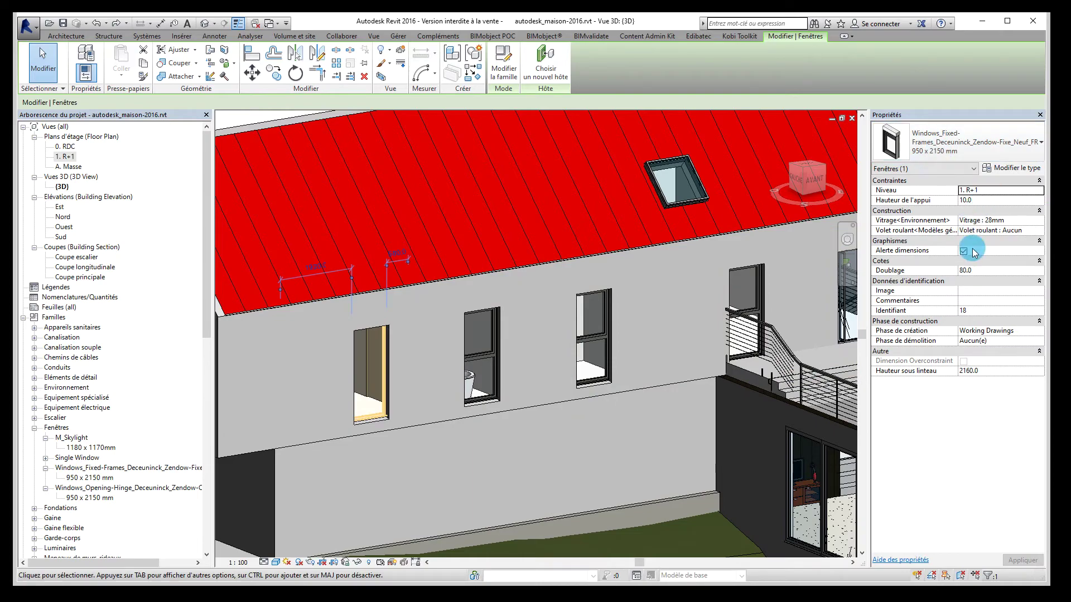
- Open the 1. R+1 floor plan at the main bedroom window and try detail level Faible before setting it to Elevé
middle_click_drag(490, 487, 108, 169, "shift")
double_click(64, 157)
scroll(385, 218, "up", 8)
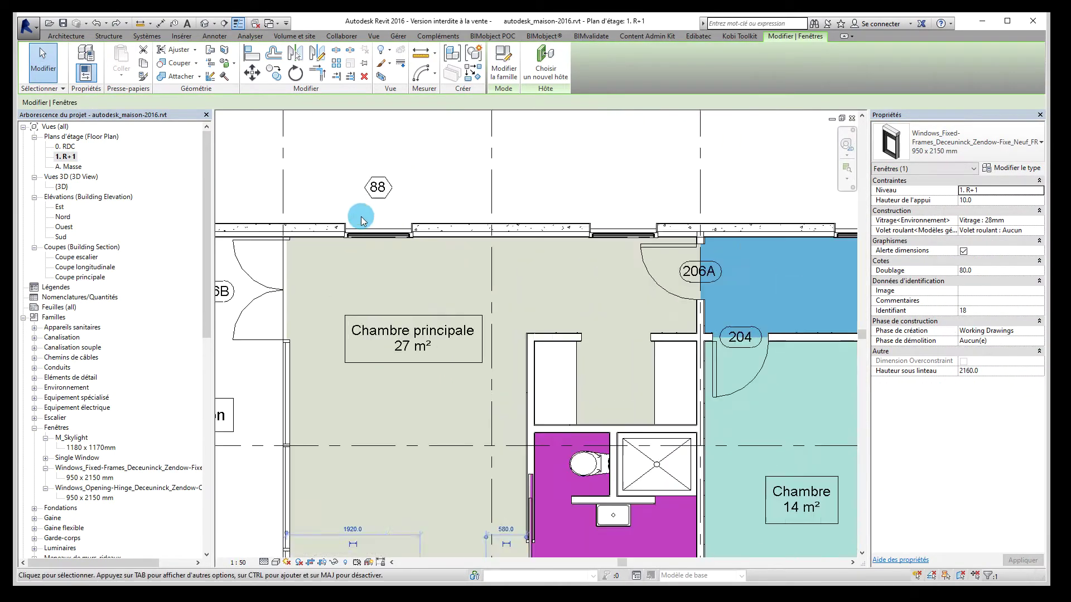
scroll(343, 236, "up", 3)
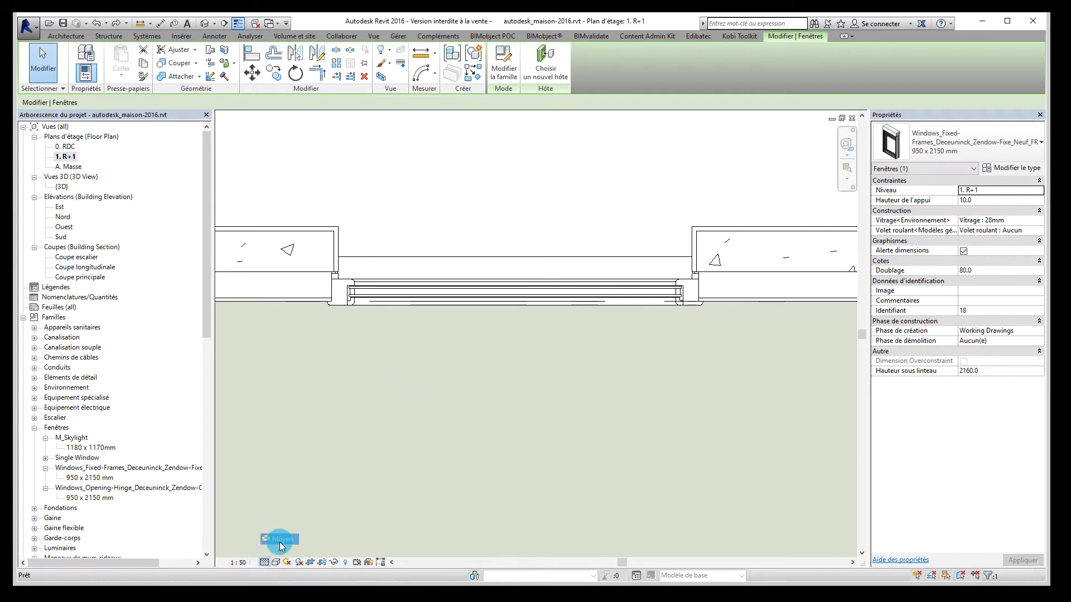
key("Escape")
left_click(282, 529)
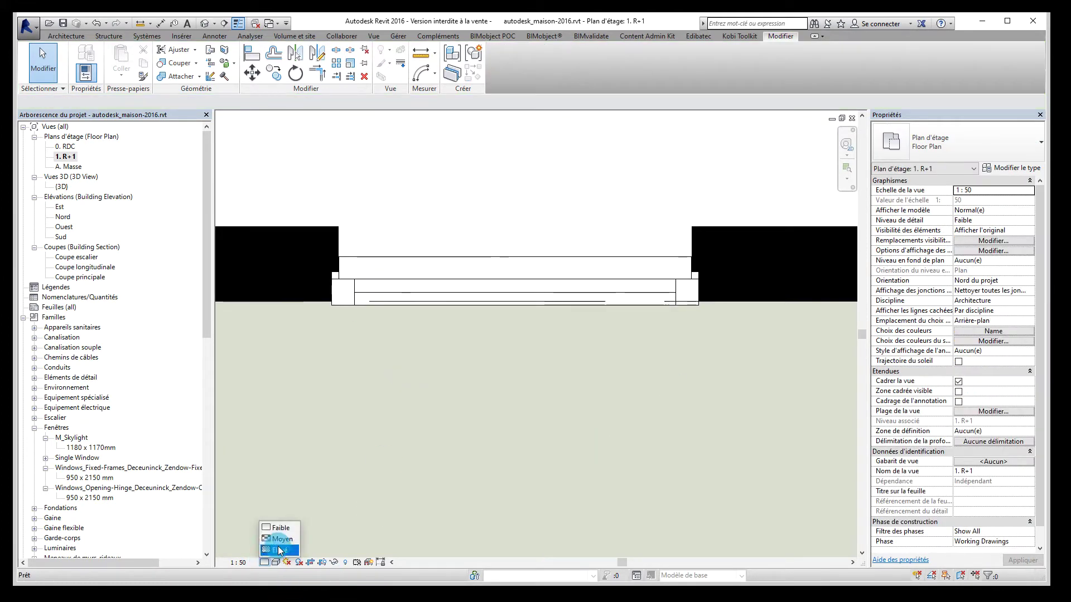
left_click(279, 551)
- Set the fixed Zendow window's glazing to 42mm, its roller shutter to StorBox and its Doublage to 100
left_click(679, 294)
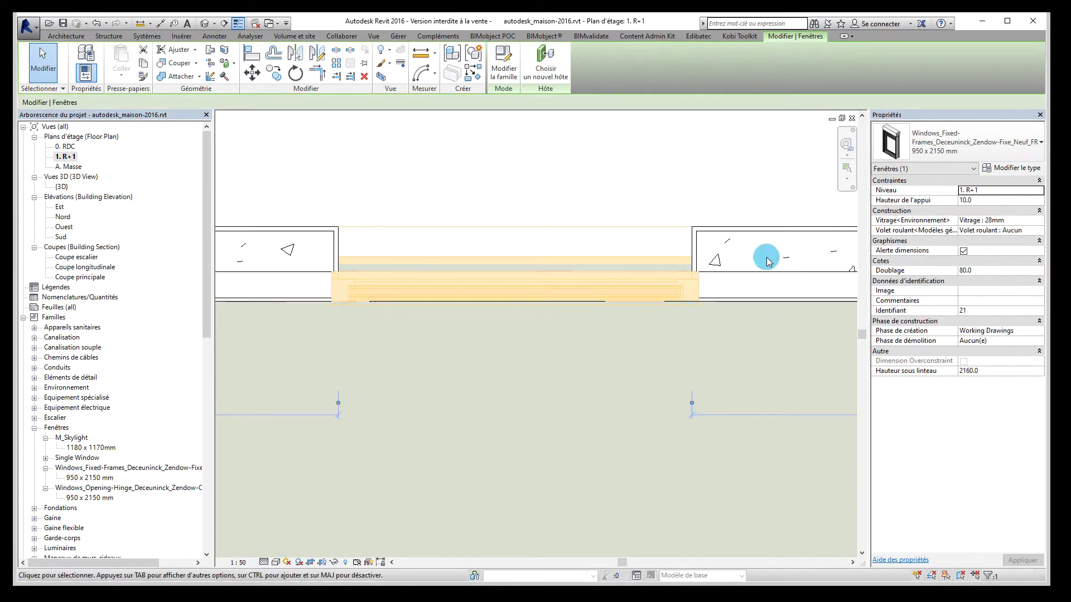
left_click(1039, 221)
left_click(1013, 241)
left_click(515, 227)
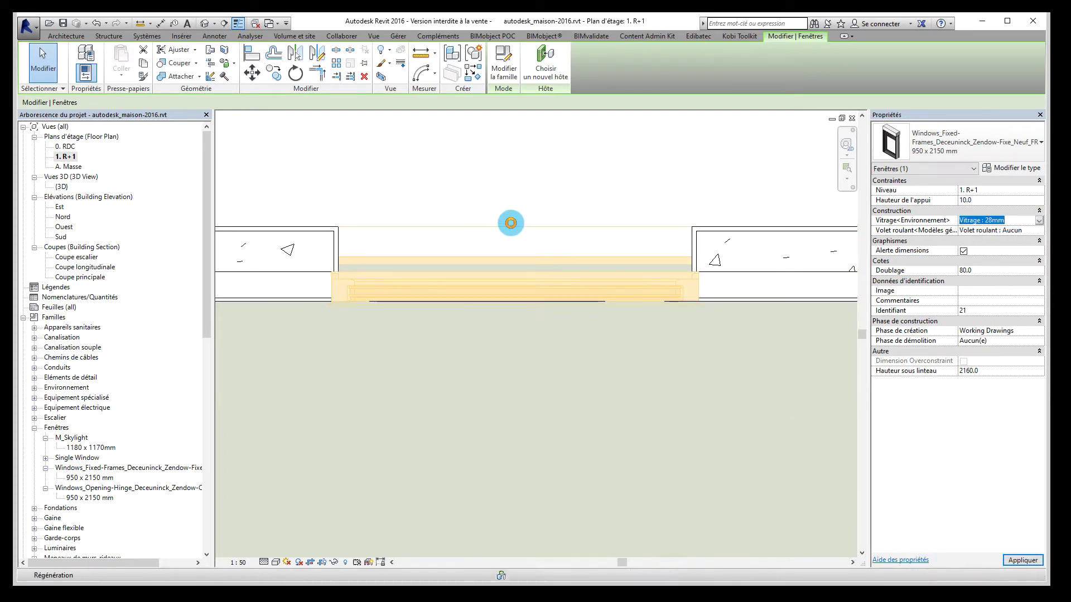
left_click(676, 285)
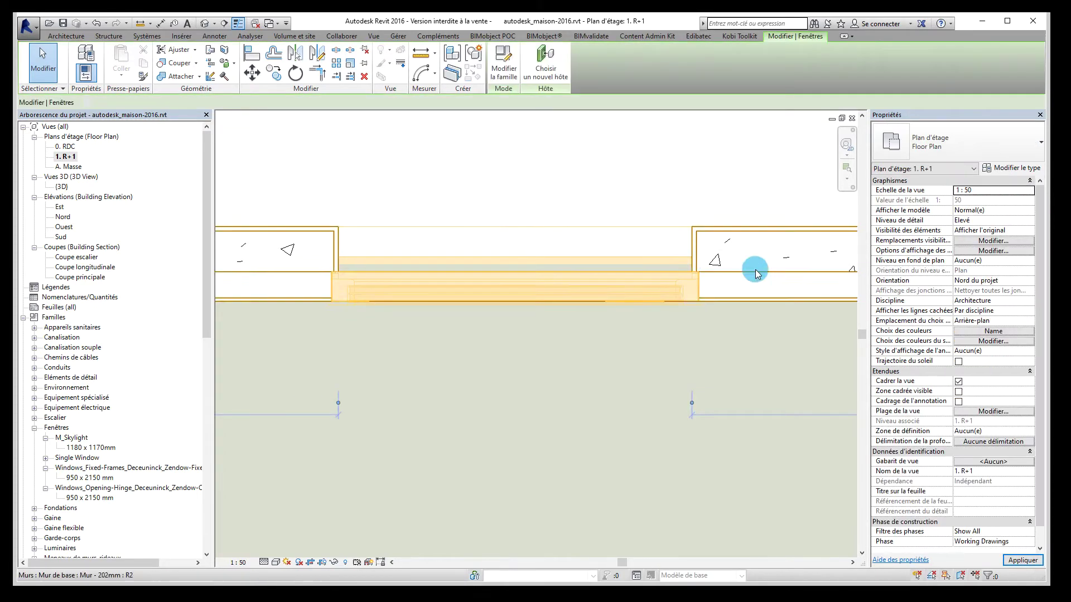
left_click(1039, 231)
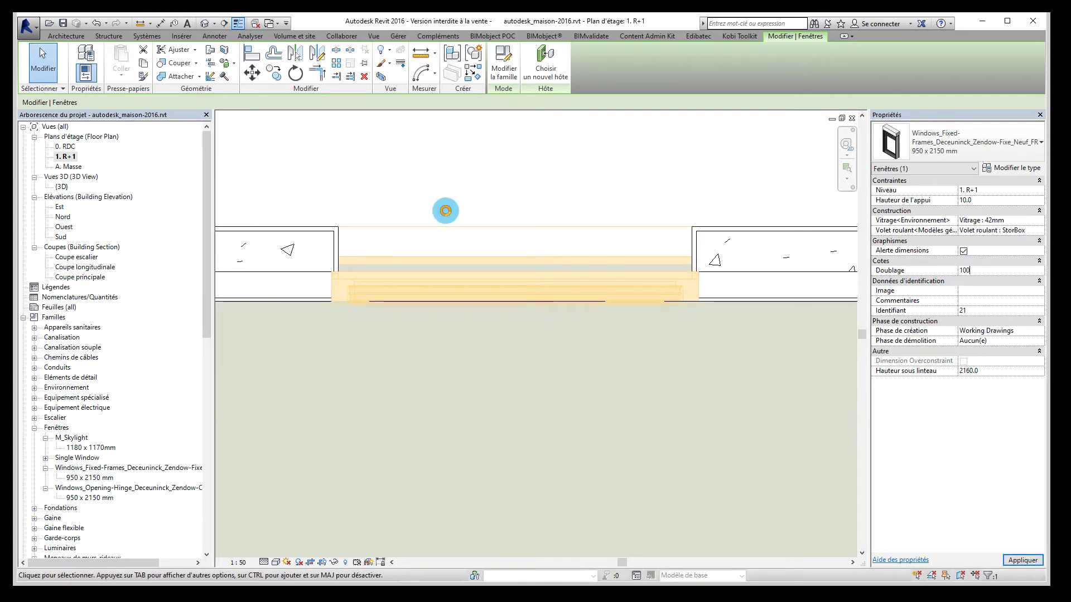
left_click(561, 213)
- Increase the fixed window's Doublage to 160
scroll(674, 380, "up", 2)
left_click(695, 334)
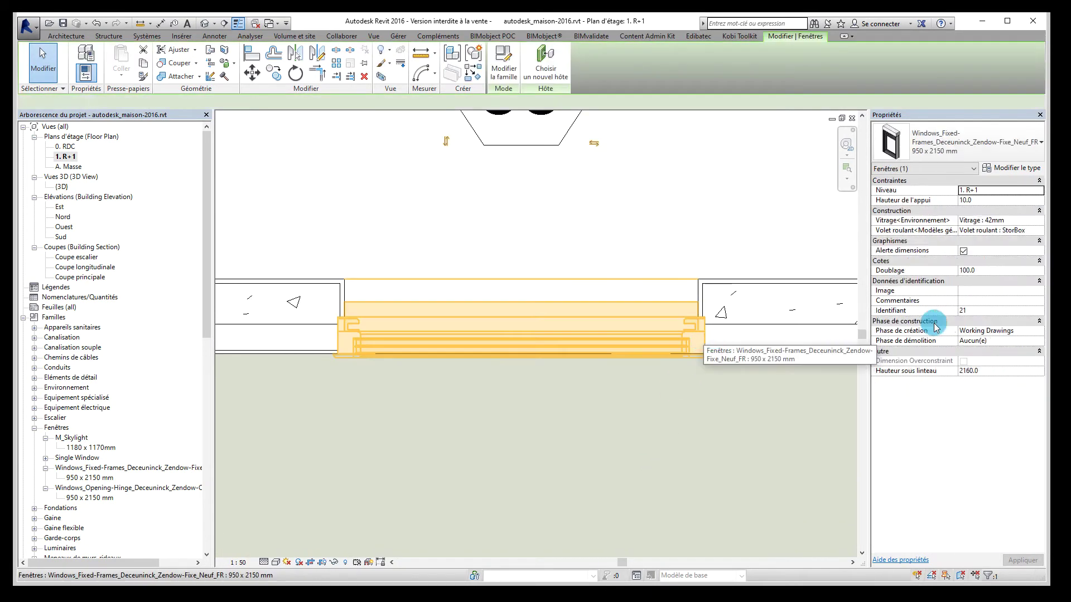
left_click(992, 272)
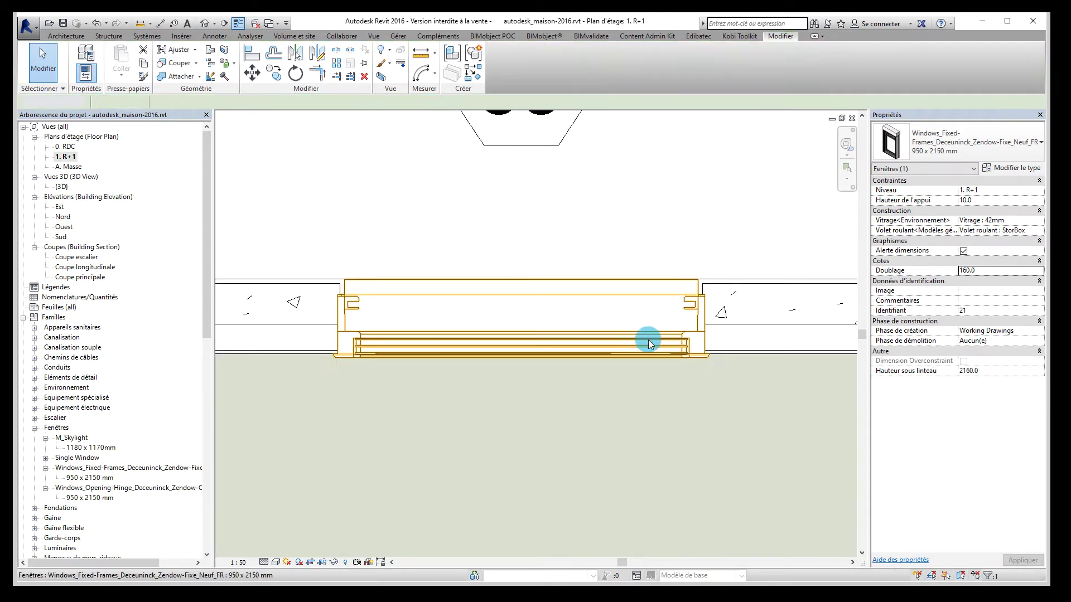
- Examine the window's StorBox roller shutter in the 3D view and review its type properties, including the product data URL
left_click(609, 349)
key("ctrl+Tab")
middle_click_drag(627, 416, 612, 332, "shift")
scroll(694, 288, "up", 5)
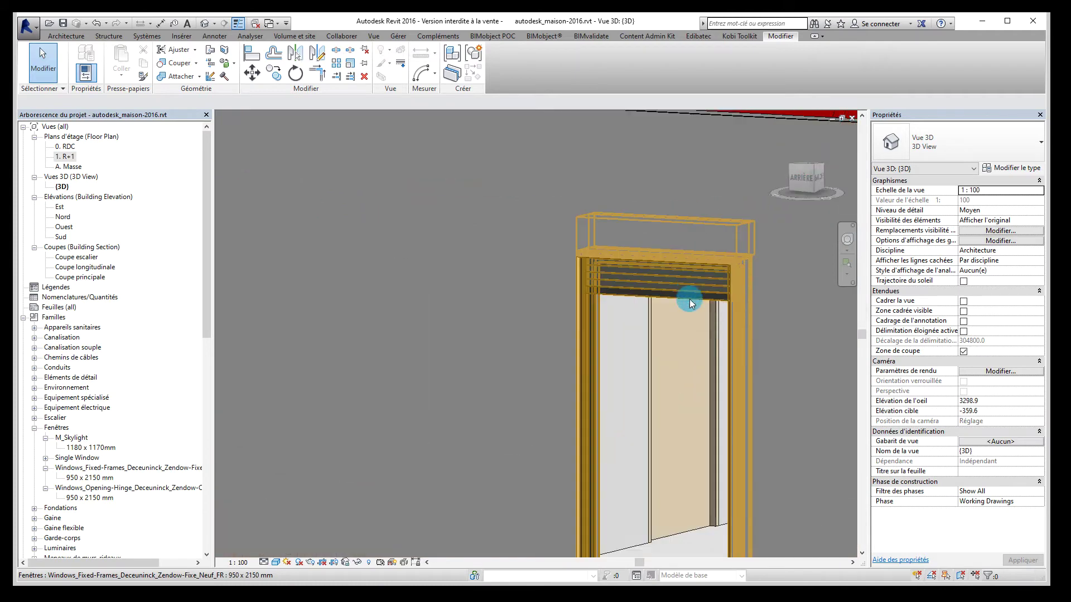
left_click(681, 276)
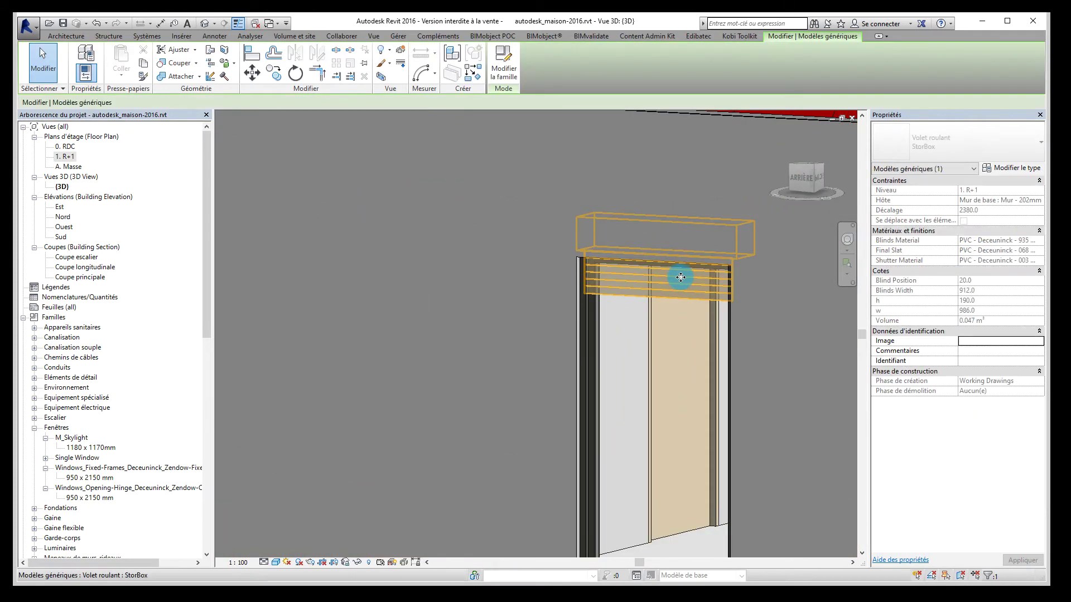
left_click(926, 141)
left_click(1011, 168)
left_click(527, 216)
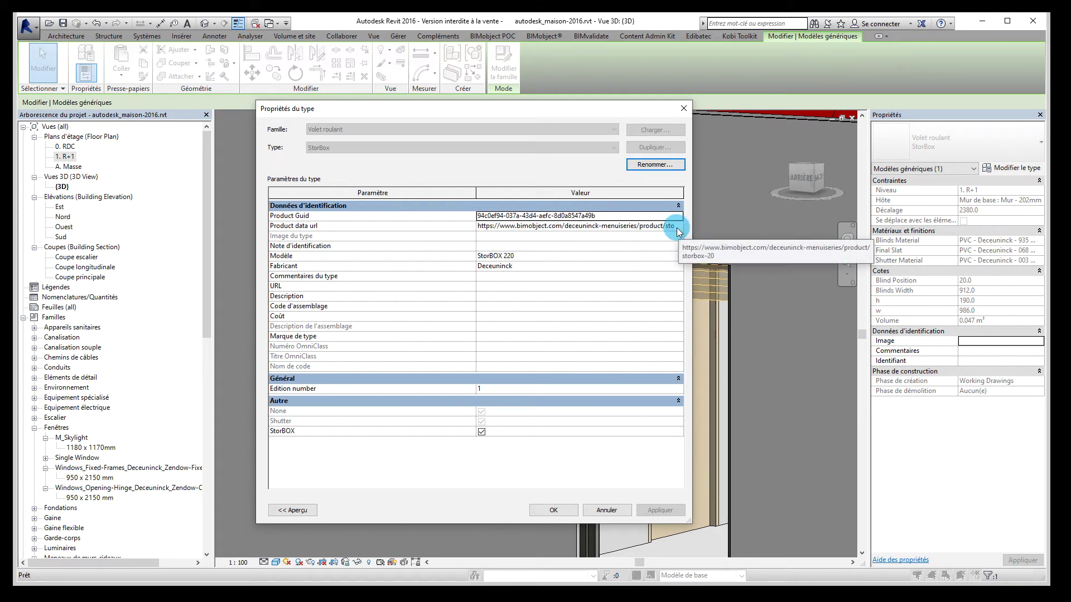
key("Escape")
key("Escape")
- Review the exterior, interior and shutter colours in the fixed Zendow window's type properties
double_click(683, 295)
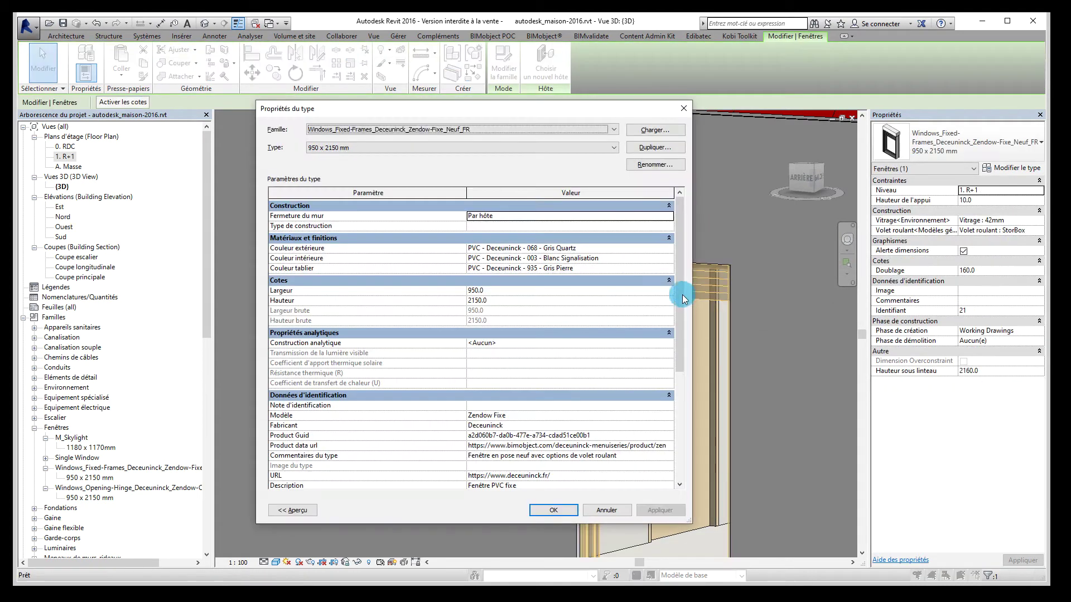
left_click(534, 248)
left_click(528, 259)
left_click(537, 268)
key("Return")
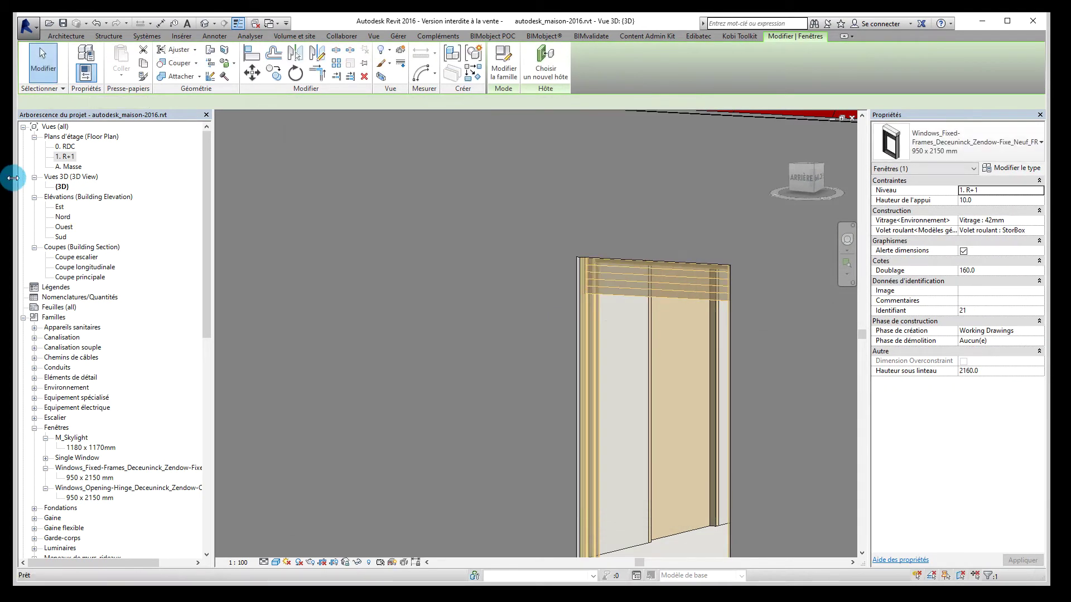
- Duplicate the fixed window's type from the 1. R+1 plan as 1200 x 2150 mm with a width of 1200
double_click(65, 156)
left_click(689, 360)
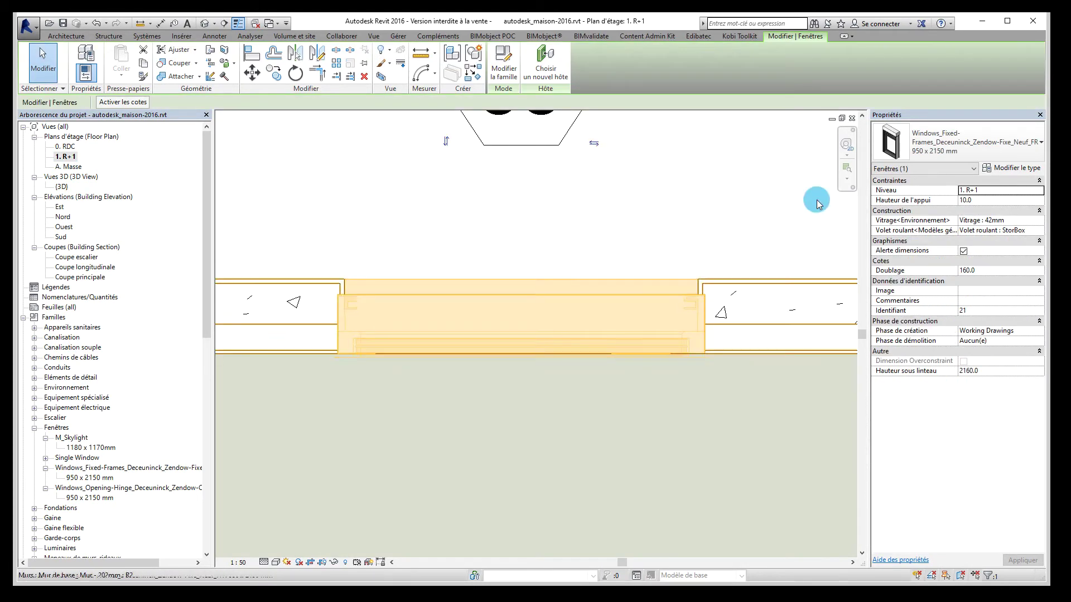
left_click(1011, 167)
left_click(669, 147)
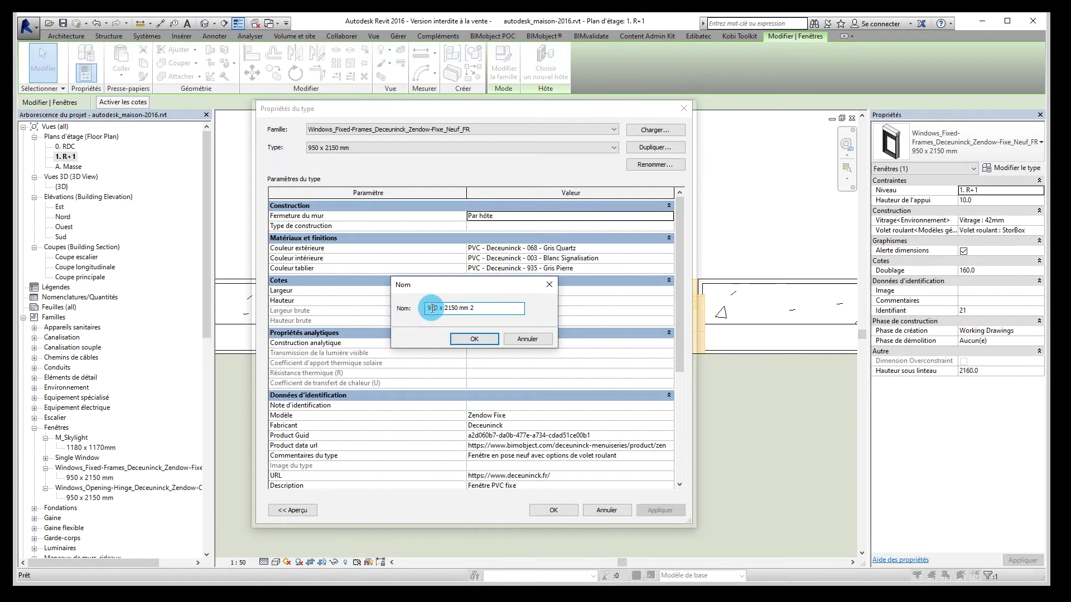
left_click(475, 339)
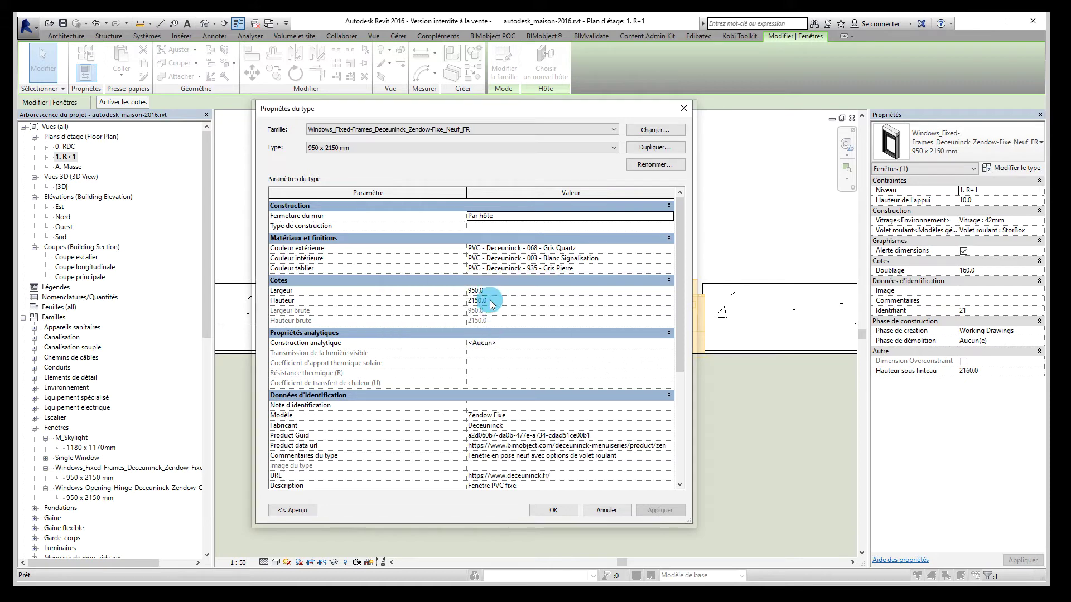
left_click(562, 515)
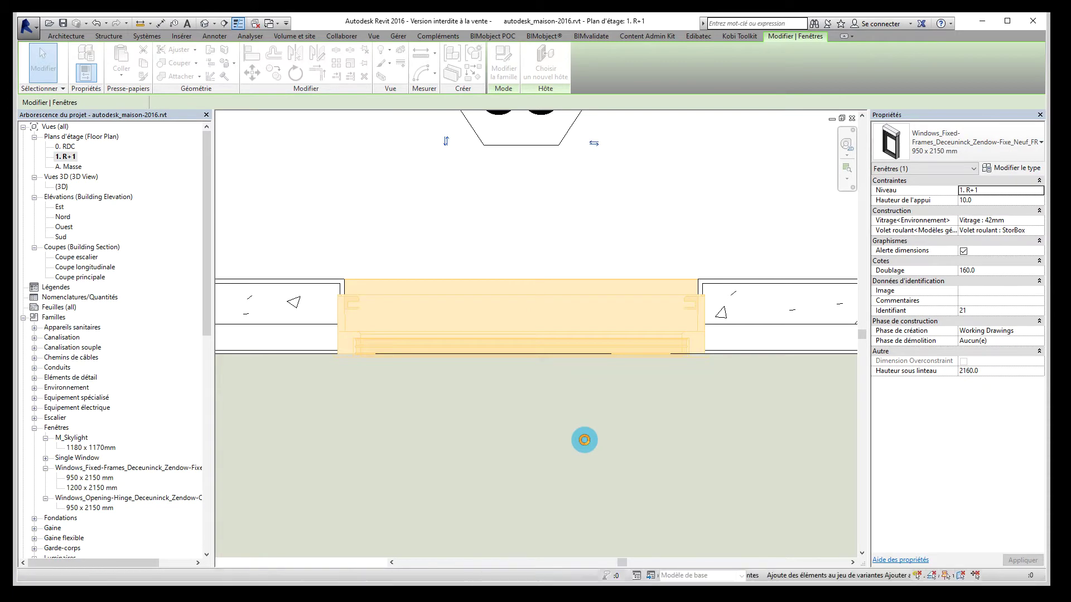
- Set the 1200 x 2150 mm window type's width to 1250 and the plan view's scale to 1:20
double_click(734, 330)
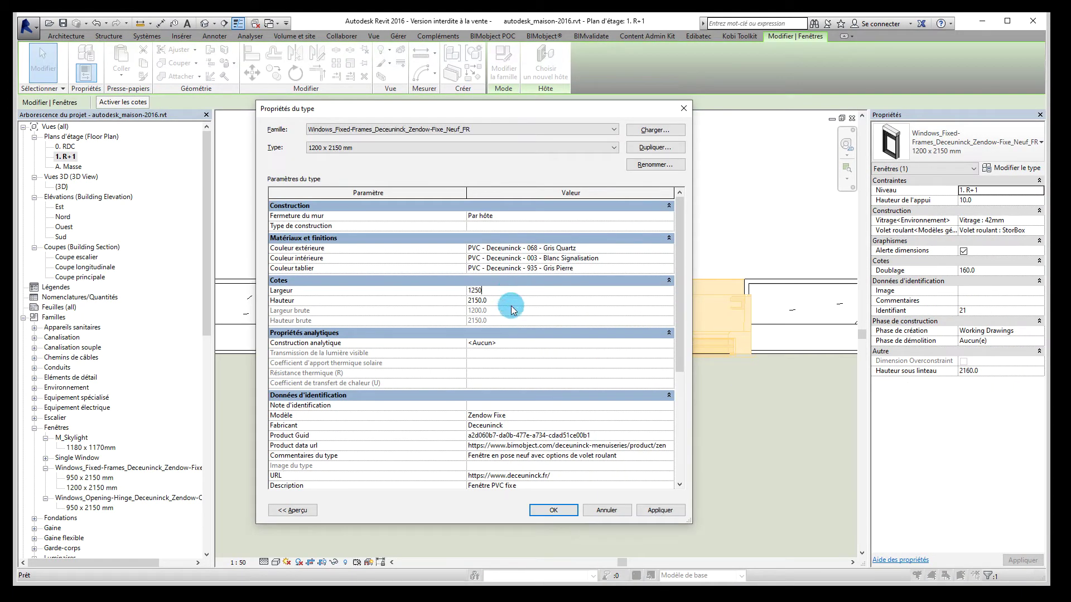
left_click(569, 508)
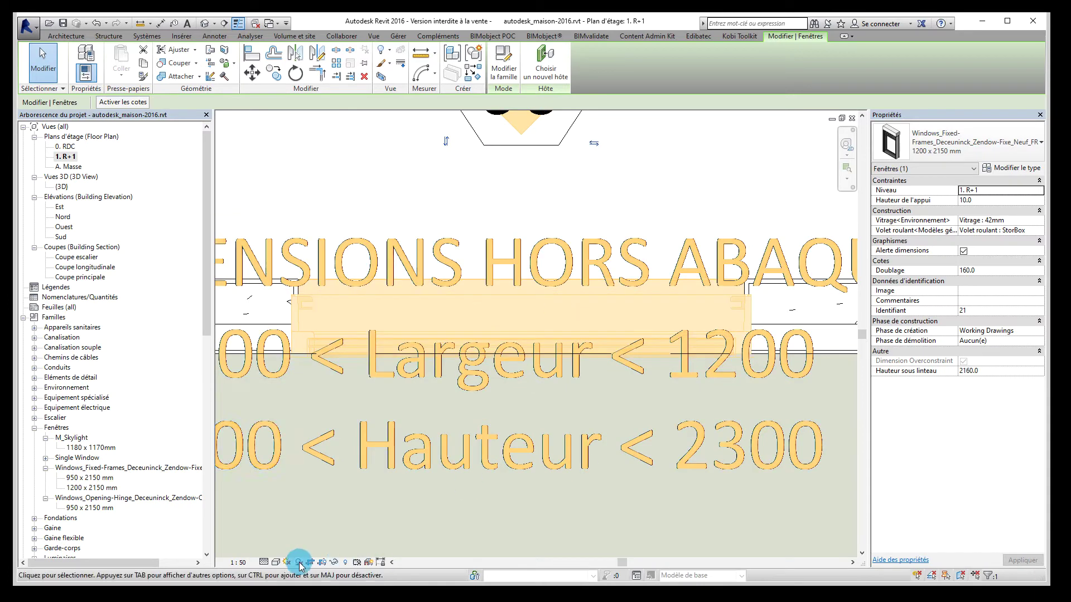
left_click(240, 562)
left_click(262, 453)
scroll(626, 346, "down", 1)
middle_click_drag(627, 346, 638, 347)
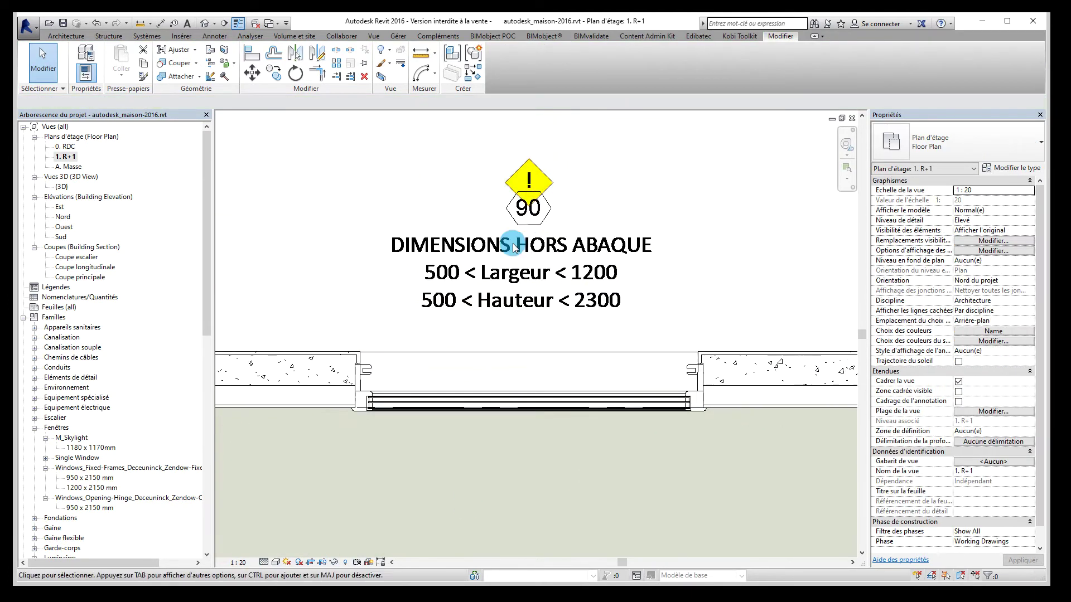
- Switch to the browser and open the download list for the two-panel iSlide#neo sliding door on BIMobject
double_click(562, 277)
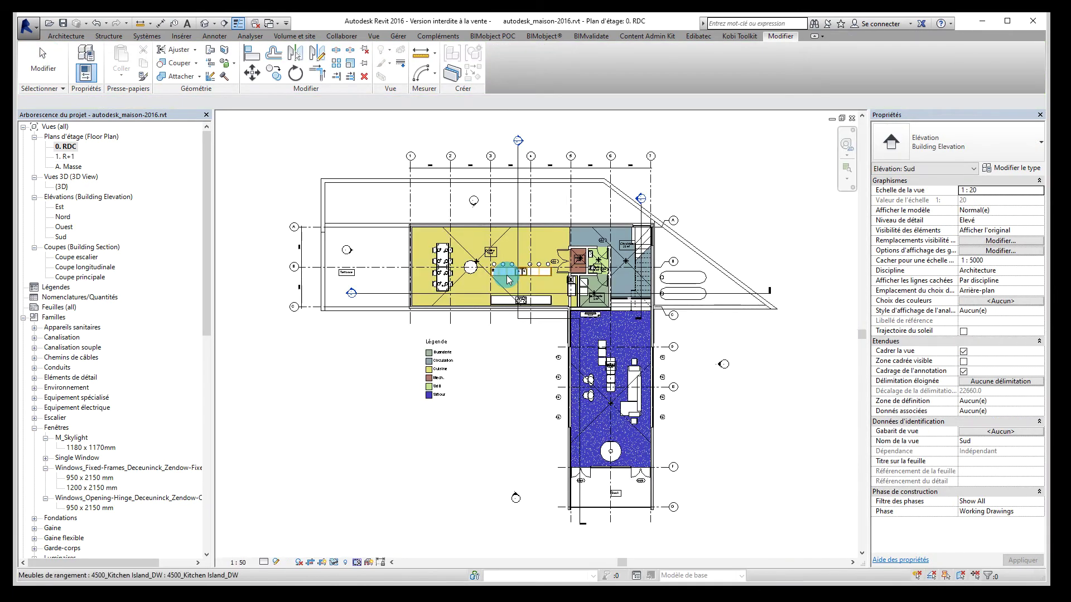
left_click(247, 590)
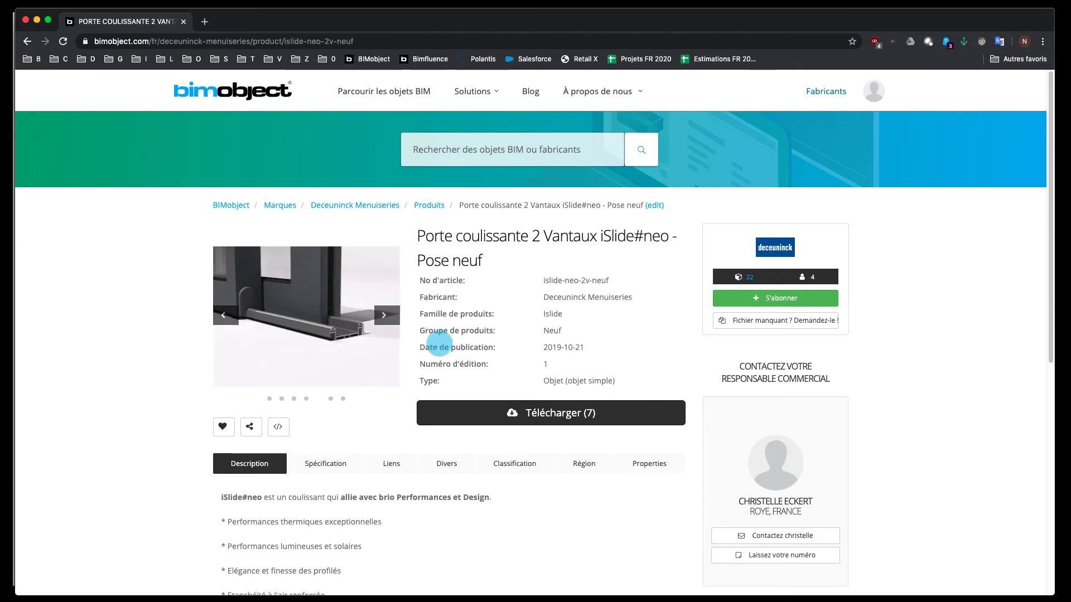
left_click(580, 414)
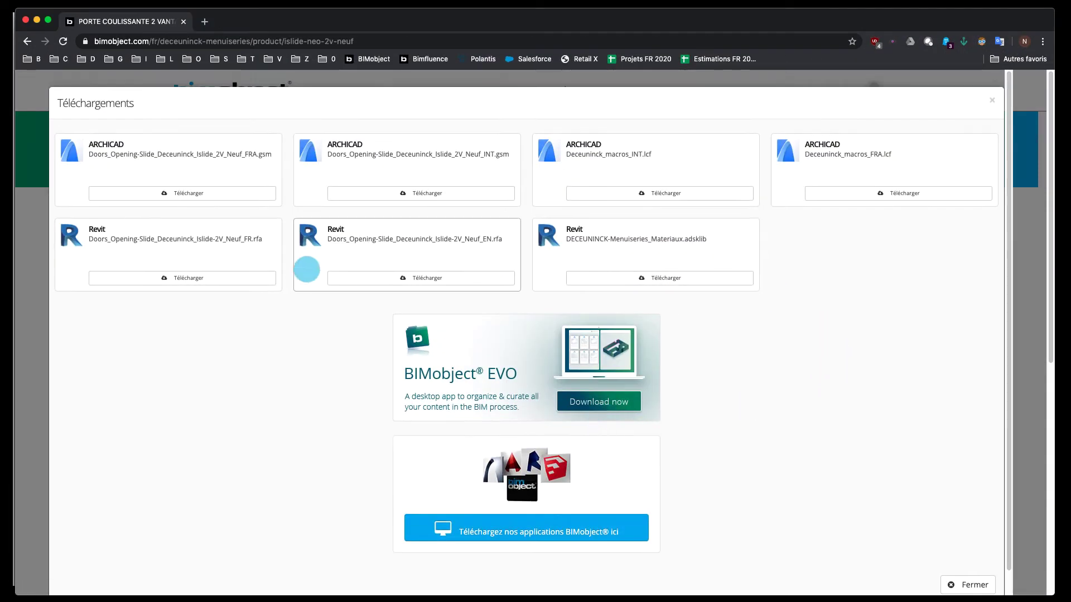
- Download Doors_Opening-Slide_Deceuninck_Islide-2V_Neuf_FR.rfa and the DECEUNINCK-Menuiseries_Materiaux.adsklib material library, and close the download list
left_click(201, 278)
left_click(674, 278)
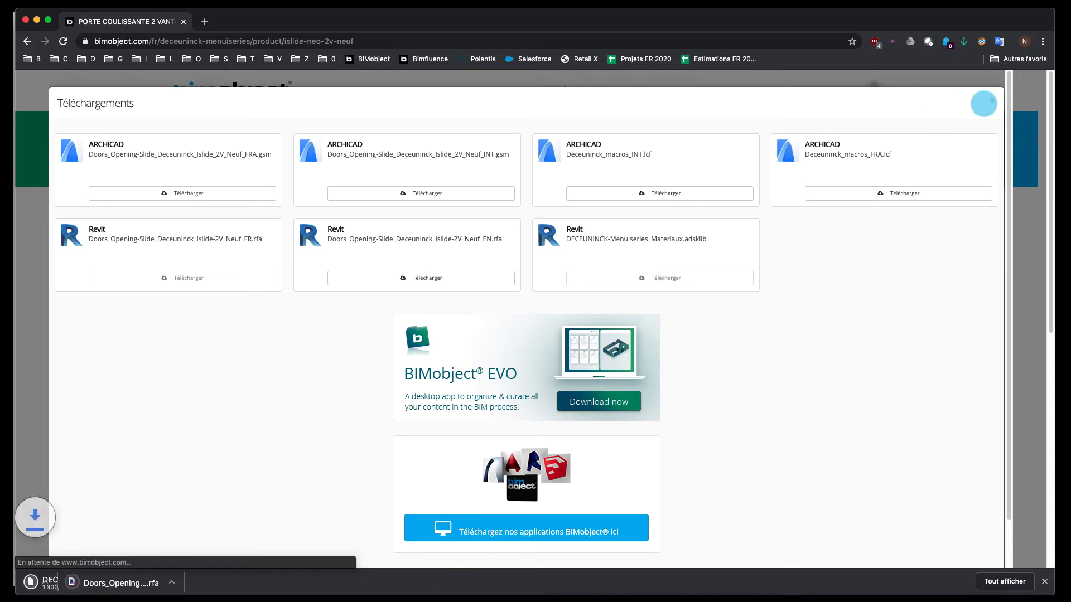
left_click(983, 103)
- Find the four-panel iSlide#neo tunnel-mount sliding door among the Deceuninck Menuiseries products and download Doors_Opening-Slide_Deceuninck_Islide-4V_Tunnel_FR.rfa
left_click(436, 335)
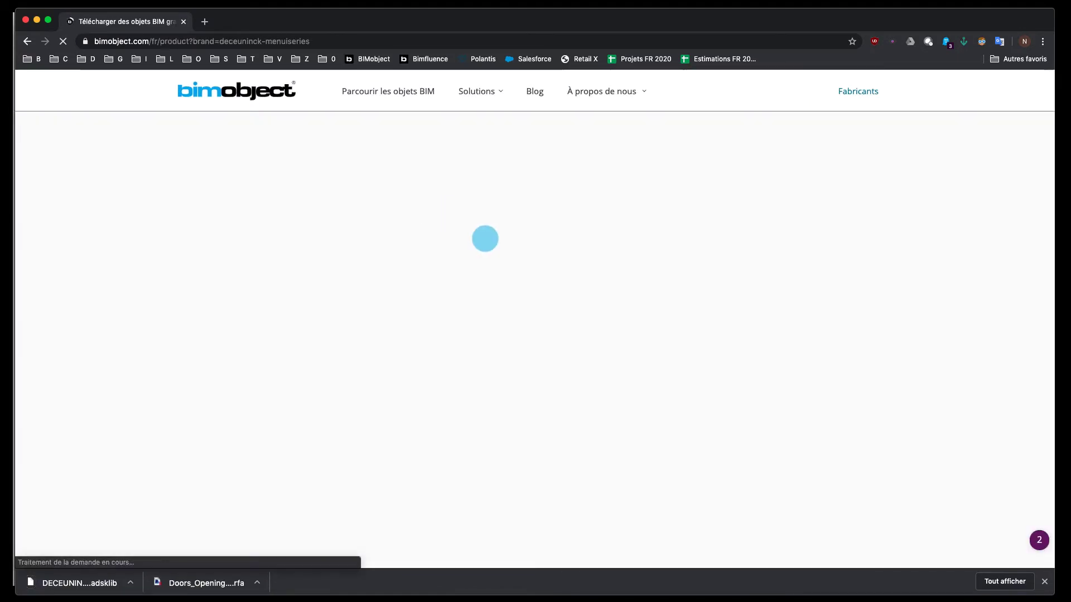
scroll(676, 332, "down", 3)
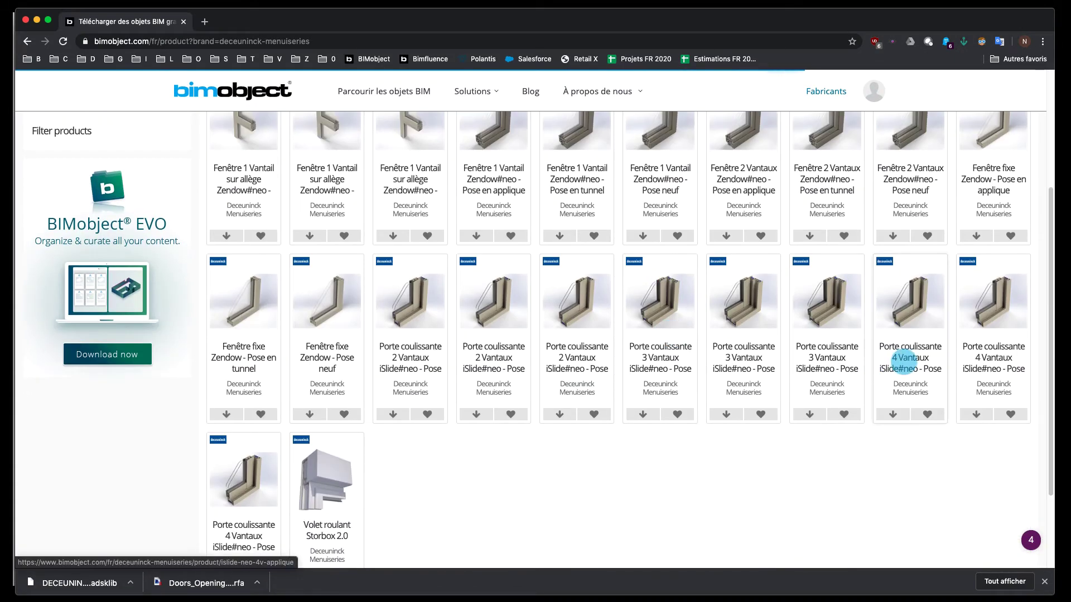
left_click(976, 414)
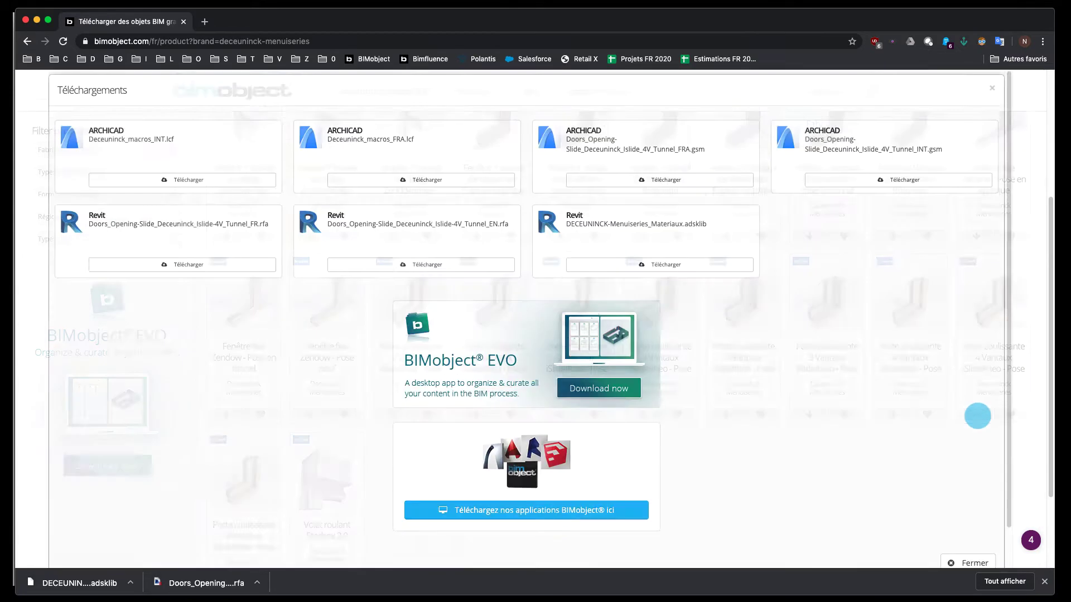
left_click(207, 277)
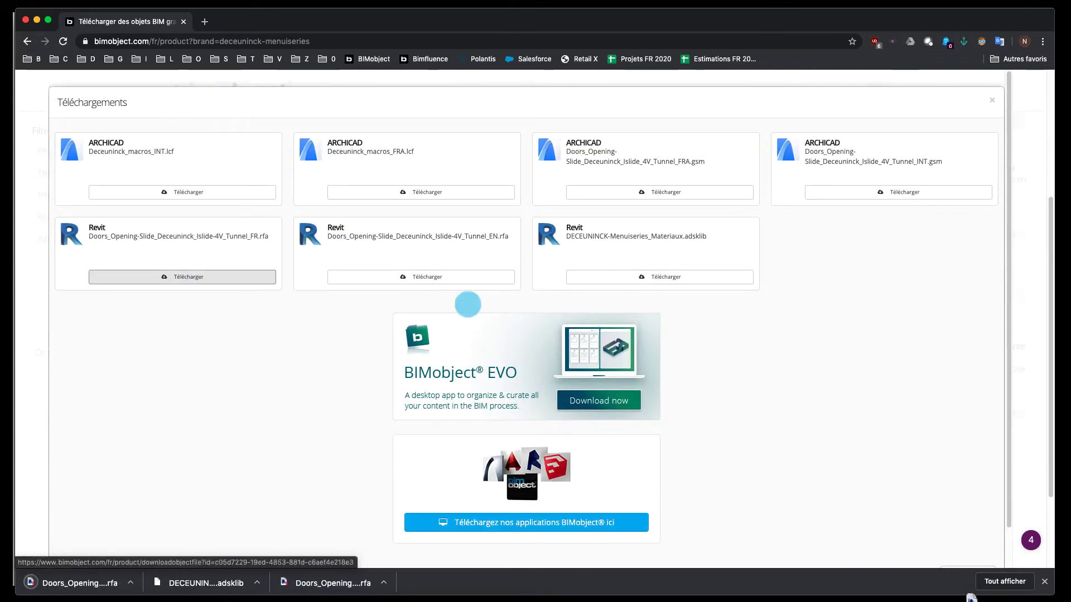
left_click(992, 100)
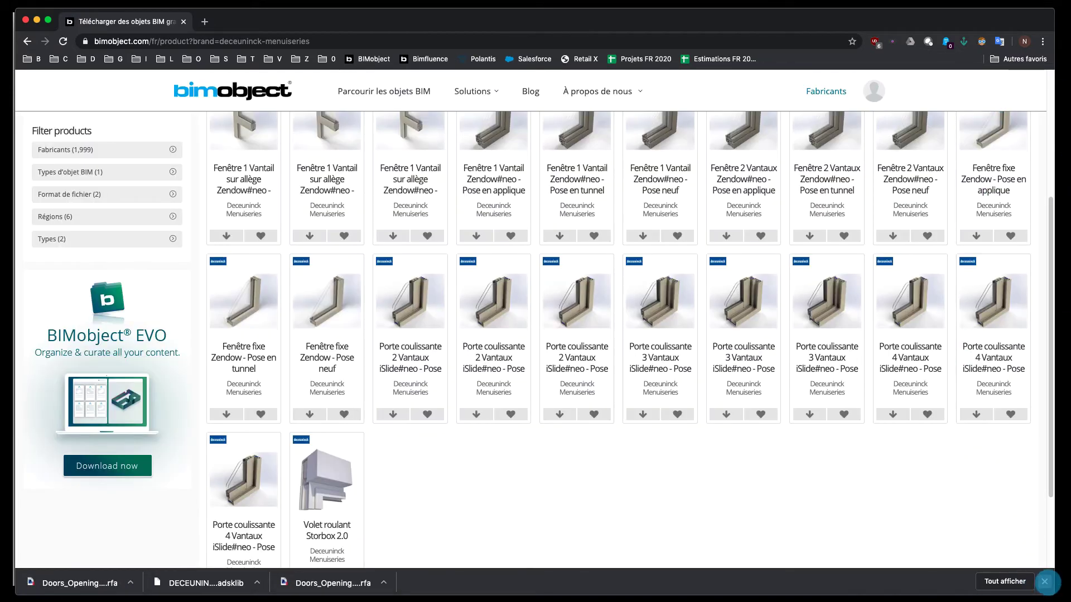
left_click(1045, 581)
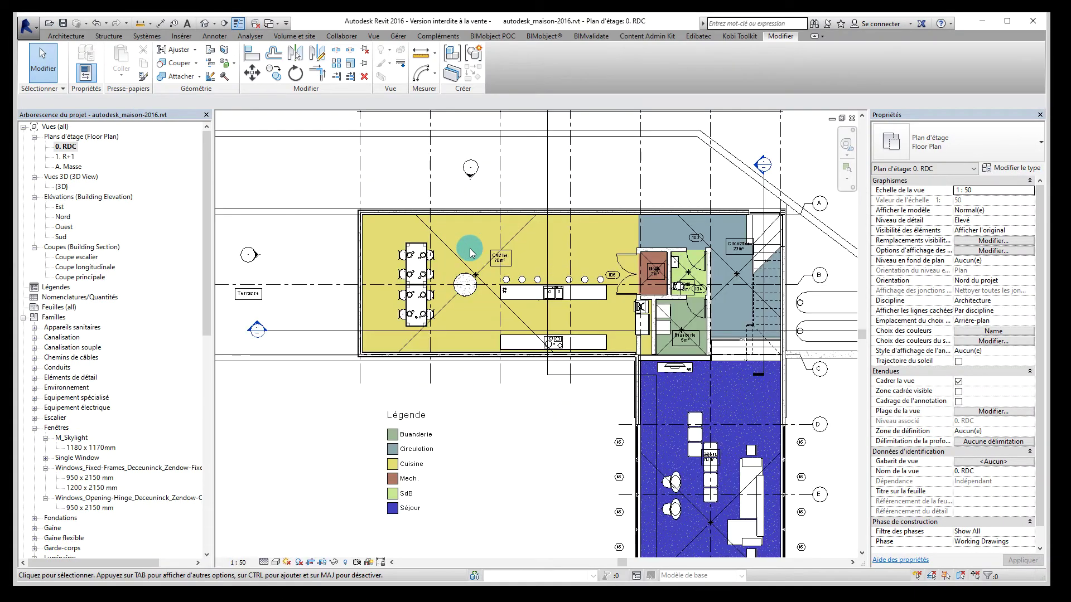
- Switch to Revit and load the downloaded Islide-2V_Neuf_FR and Islide-4V_Tunnel_FR door families into the house project
scroll(470, 249, "up", 3)
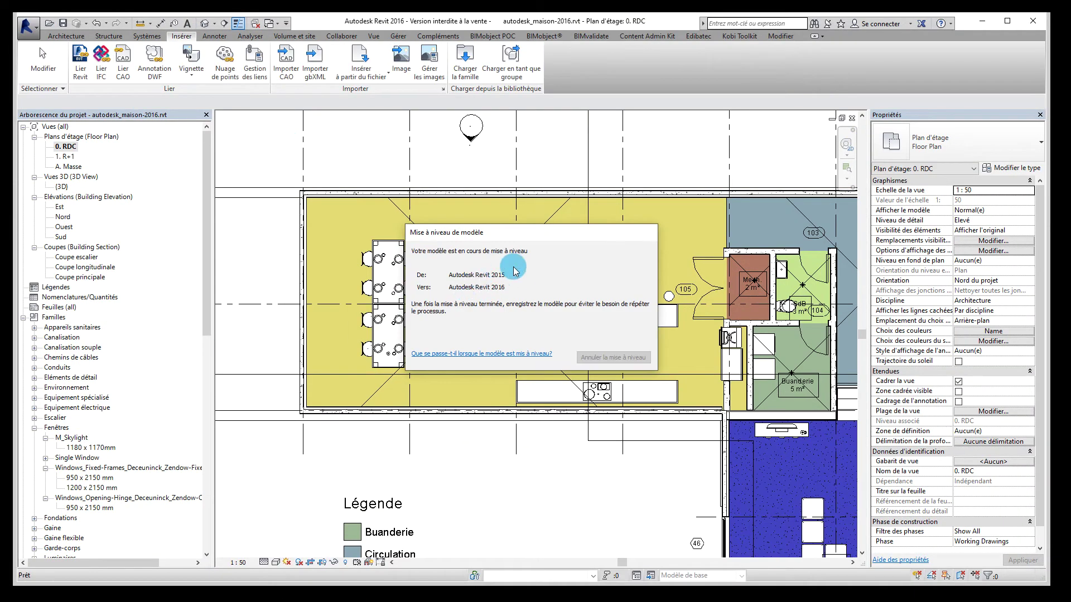
left_click(465, 63)
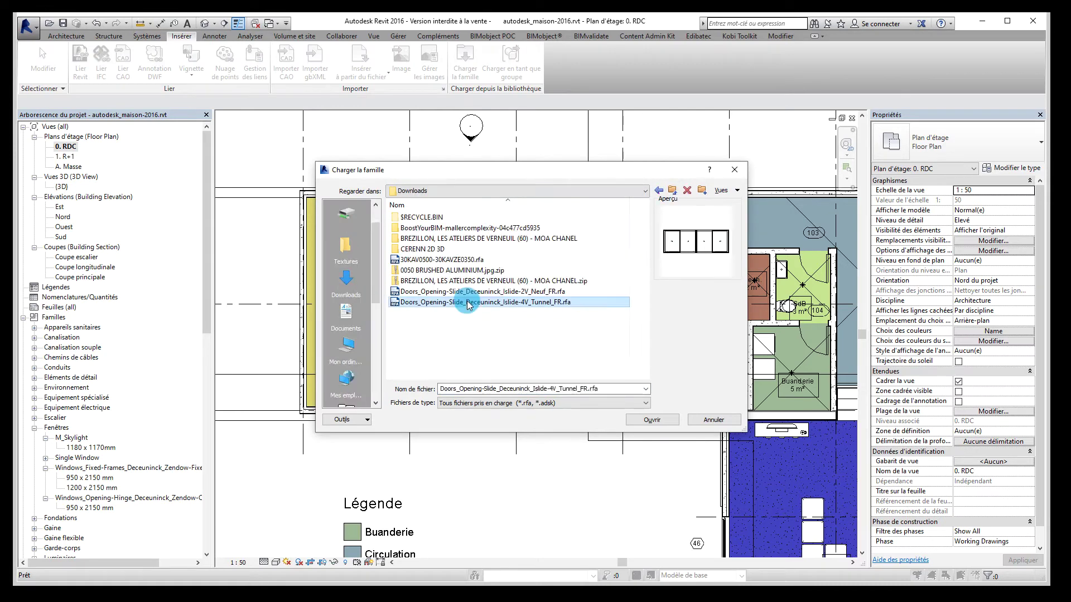
double_click(467, 344)
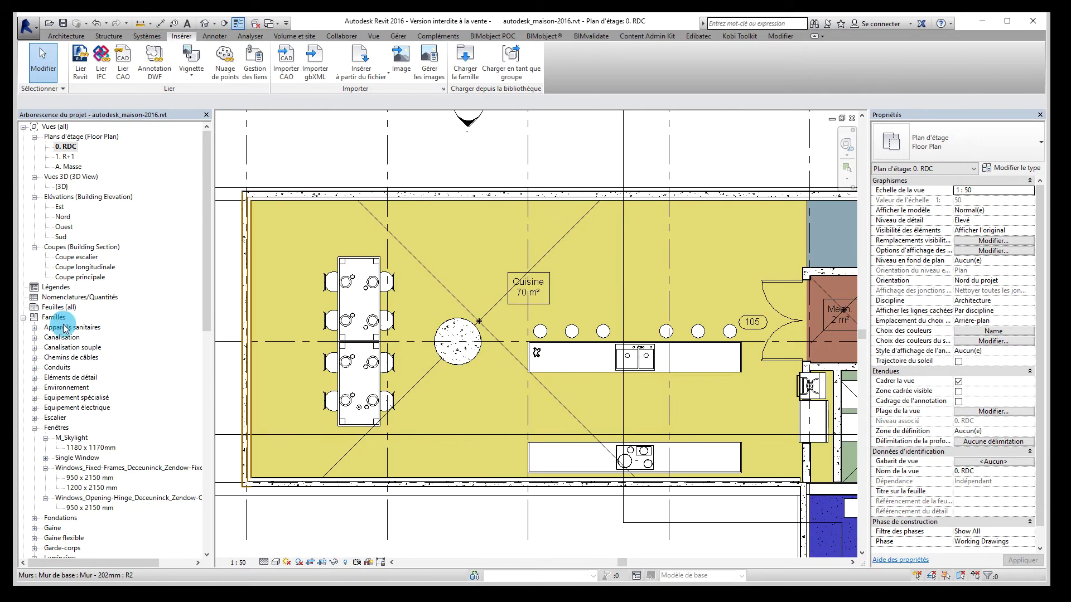
- Place a 6000 x 2150 mm Islide-4V_Tunnel_FR door in both the upper and the lower kitchen wall of the 0. RDC plan
scroll(83, 413, "down", 4)
scroll(84, 416, "down", 9)
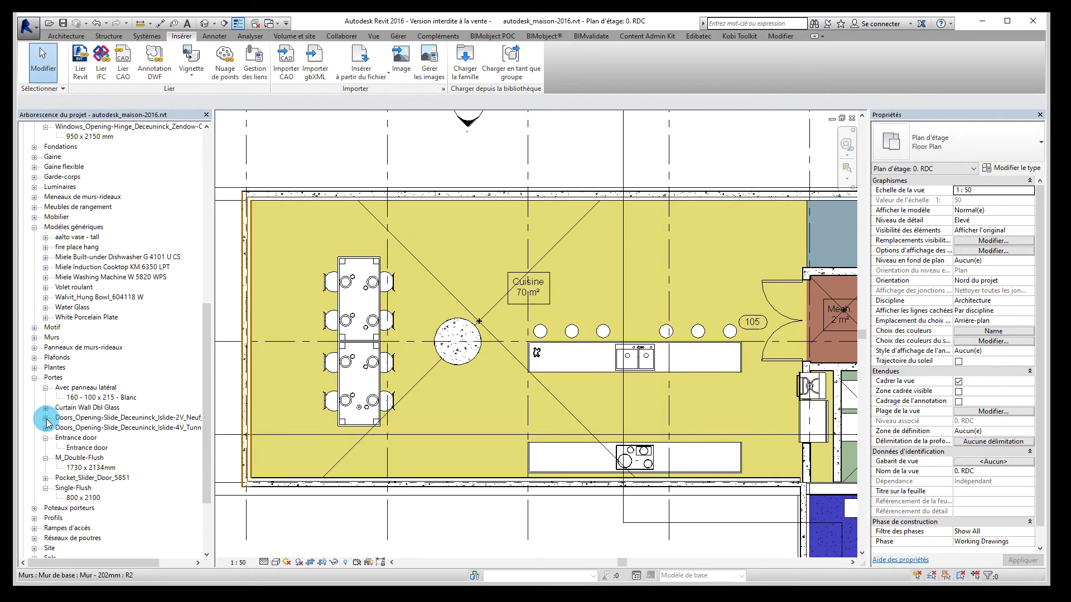
left_click(45, 418)
left_click(45, 438)
left_click_drag(89, 448, 251, 328)
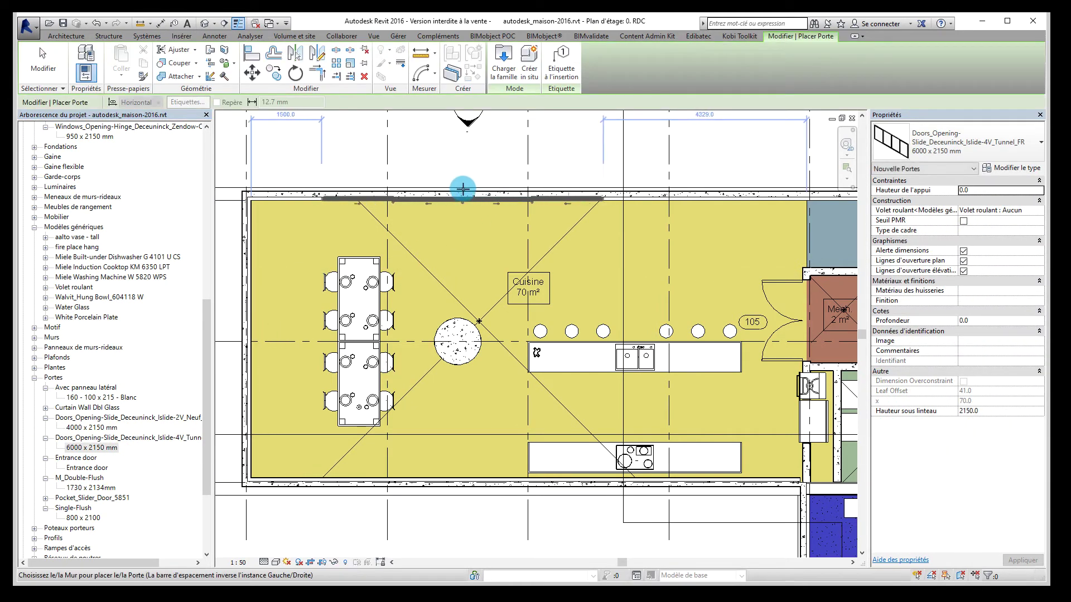
left_click(463, 189)
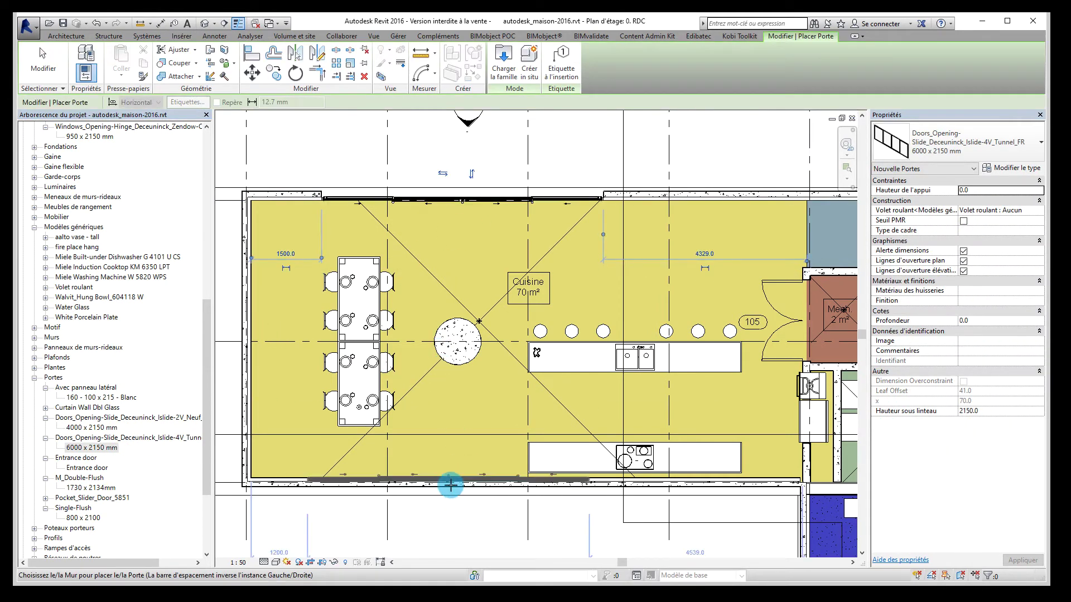
left_click(452, 490)
scroll(365, 484, "up", 4)
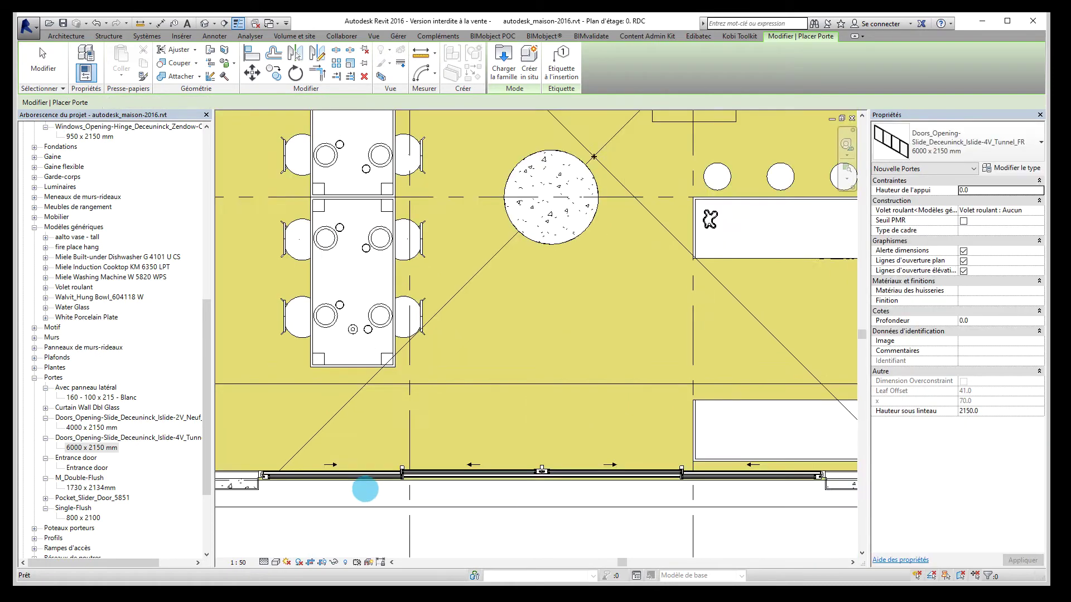
key("Escape")
key("Escape")
- Place a 4000 x 2150 mm Islide-2V_Neuf_FR door midway along the kitchen's left exterior wall
scroll(502, 526, "down", 5)
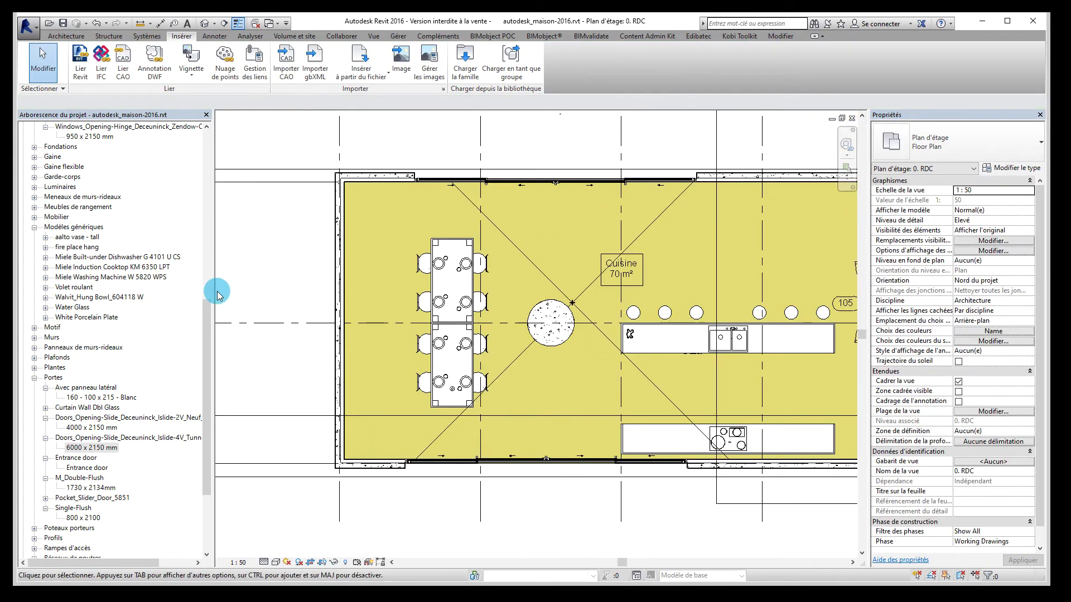
left_click_drag(78, 427, 328, 313)
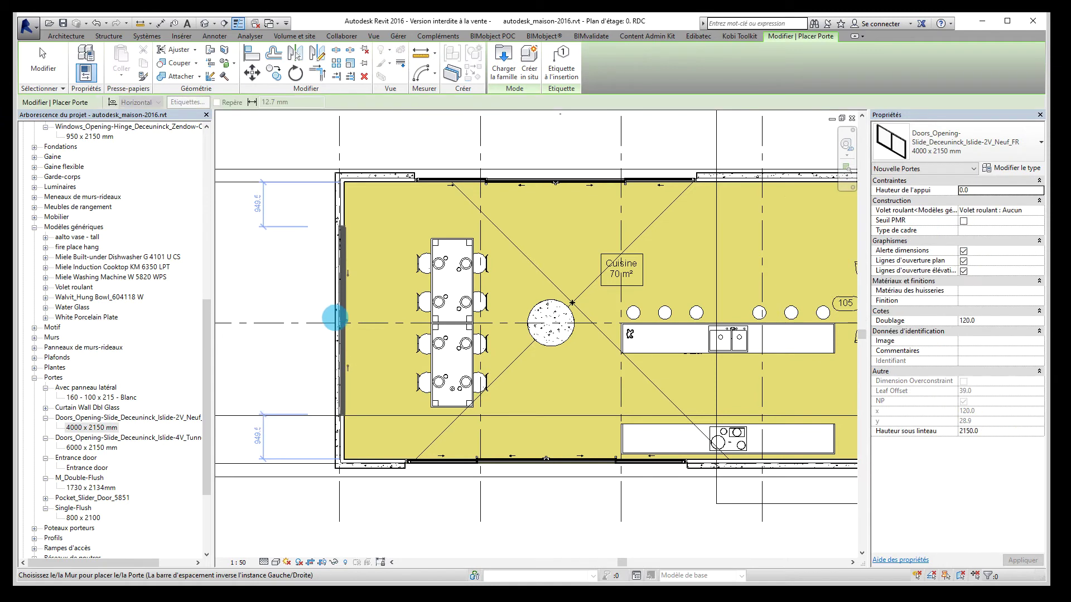
left_click(337, 317)
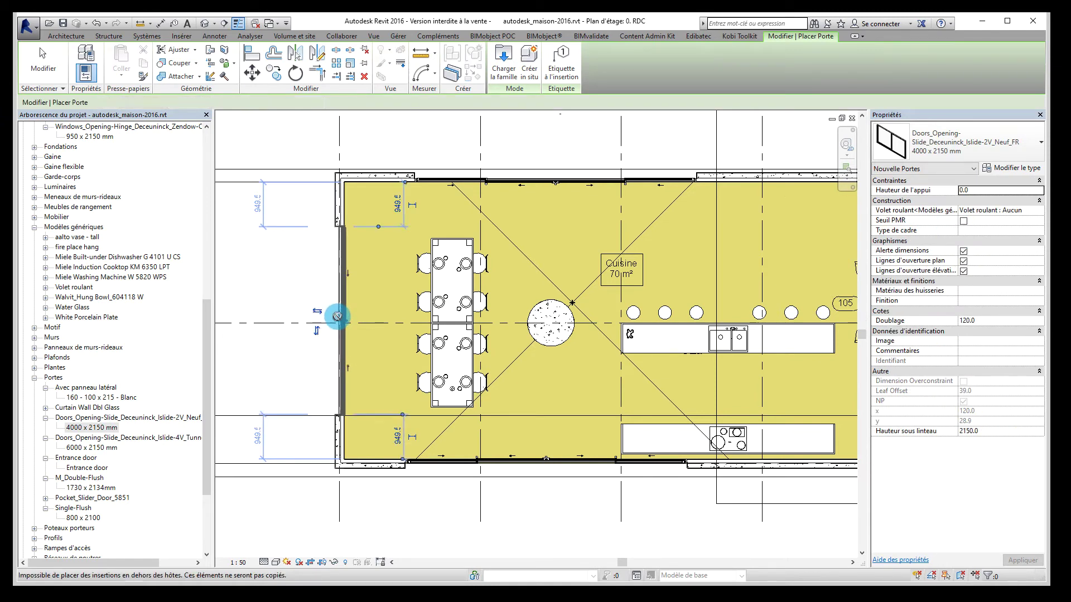
key("Escape")
key("Escape")
- Compare the placed sliding doors in plan with the 0. RDC view's detail level set to Moyen and to Faible
scroll(547, 182, "up", 2)
middle_click_drag(784, 187, 586, 261)
scroll(625, 259, "up", 4)
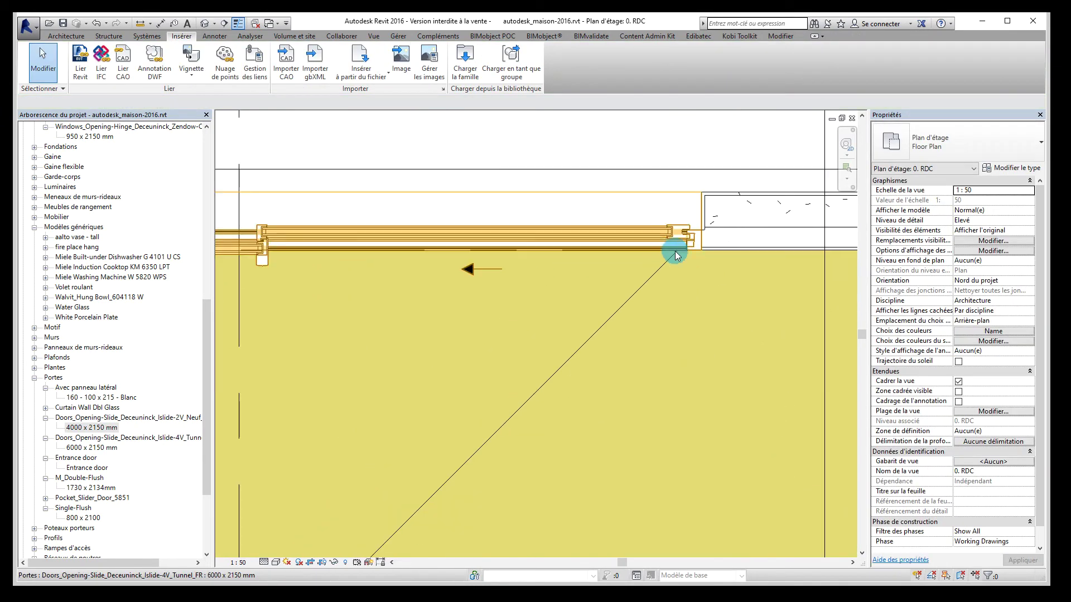
scroll(677, 249, "down", 1)
middle_click_drag(611, 320, 820, 341)
middle_click_drag(240, 349, 625, 352)
left_click(268, 561)
left_click(294, 535)
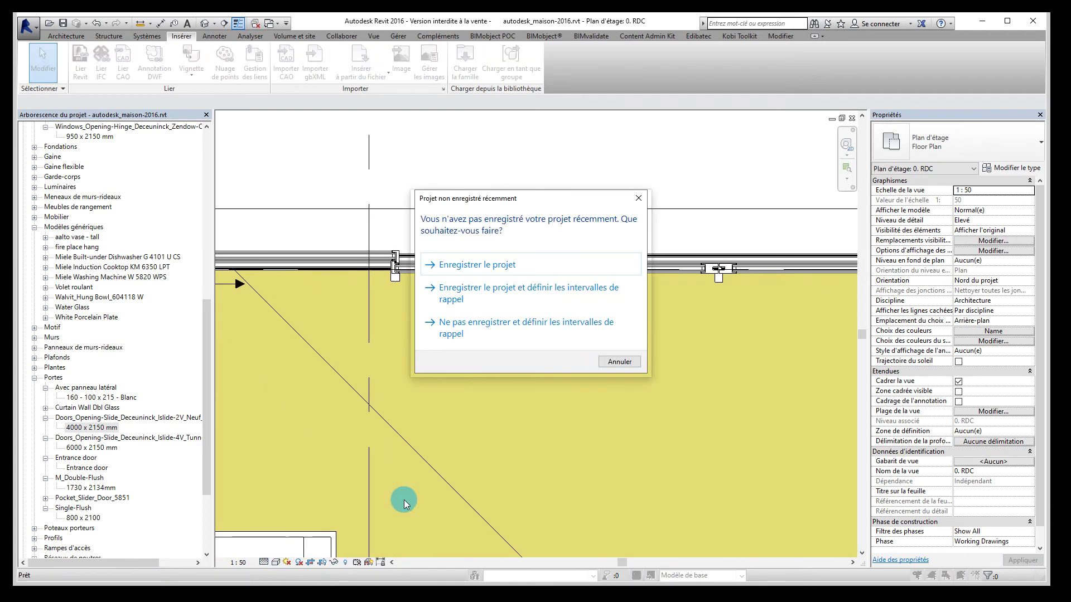
left_click(620, 362)
scroll(322, 429, "down", 1)
left_click(267, 561)
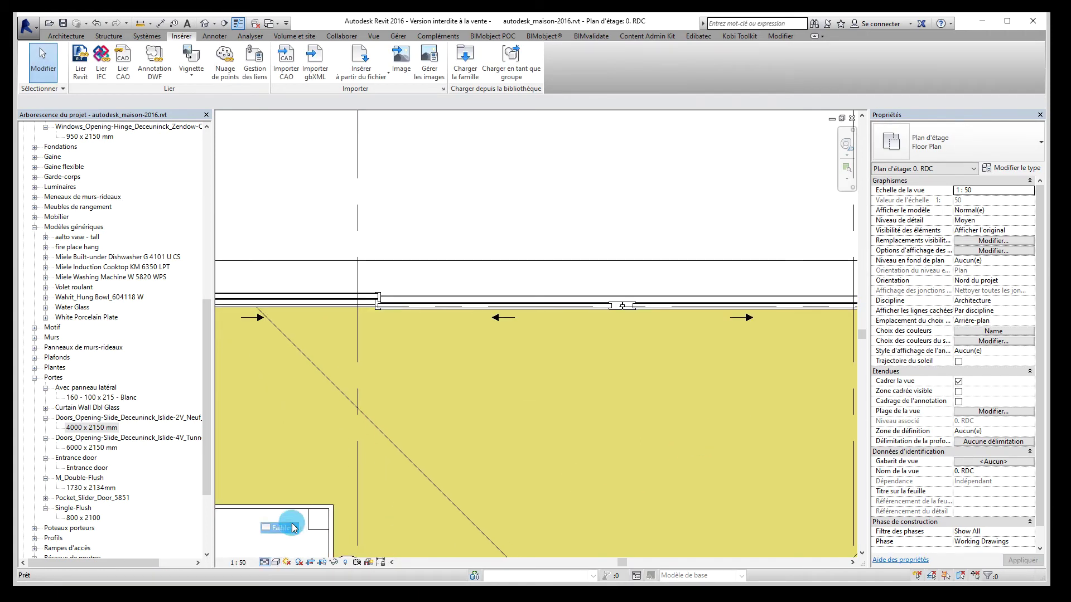
left_click(282, 523)
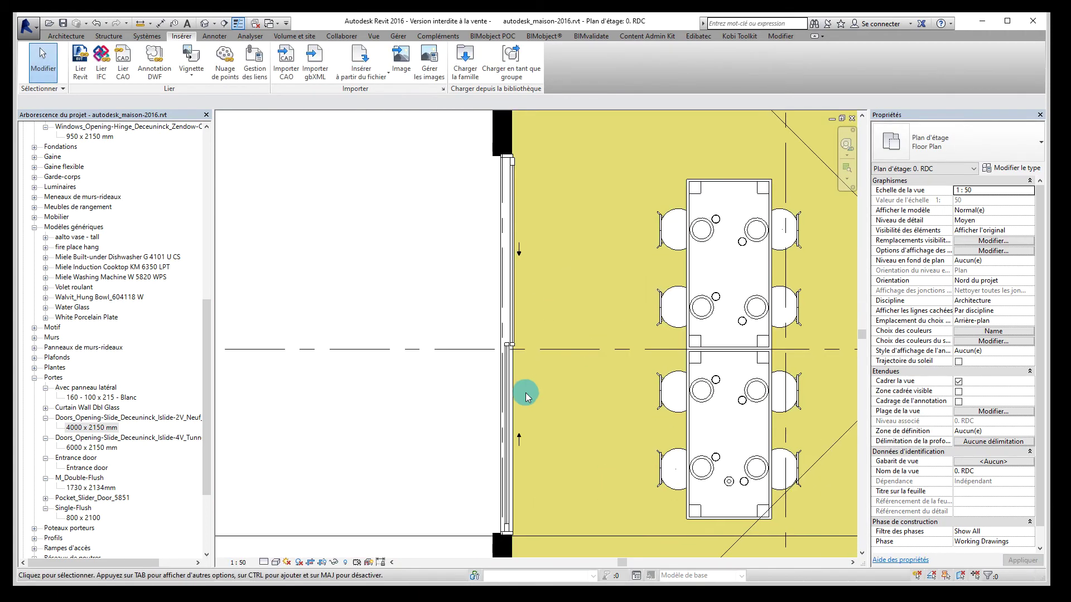
- Enable Seuil PMR on the left wall's two-panel door and the upper wall's four-panel door, and set the latter's Volet roulant to StorBox
left_click(479, 317)
left_click(943, 222)
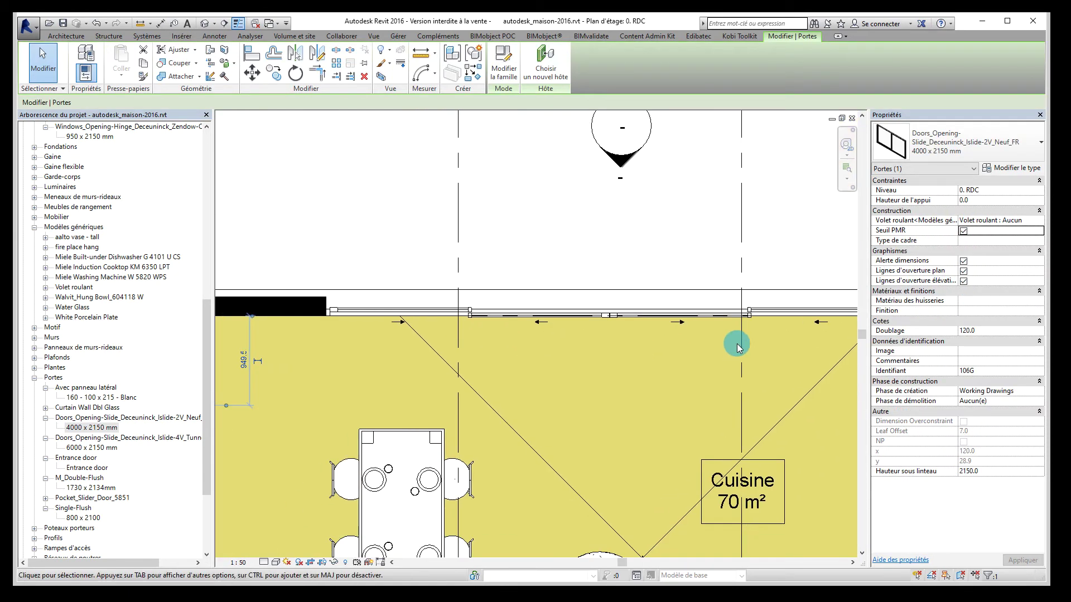
left_click(694, 315)
left_click(1025, 220)
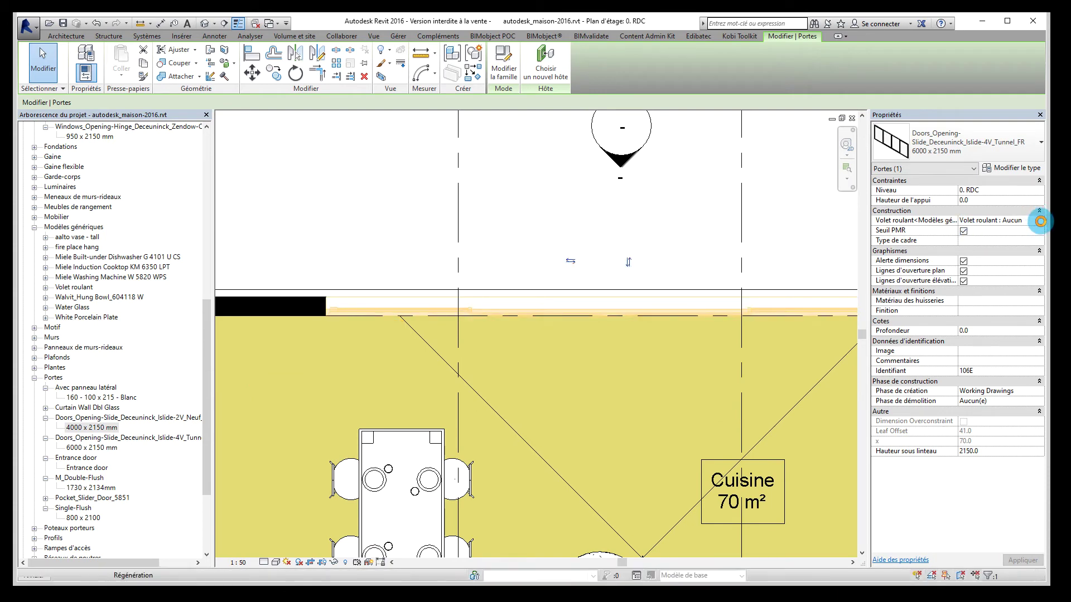
left_click(1041, 222)
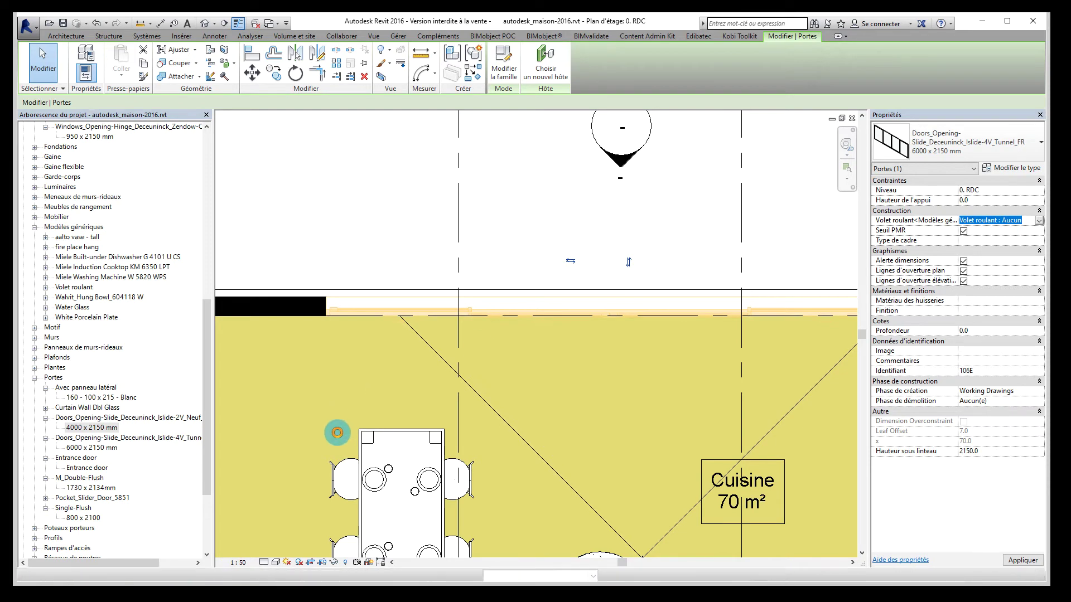
- Review the colours and dimensions in the four-panel sliding door's type properties
left_click(1005, 168)
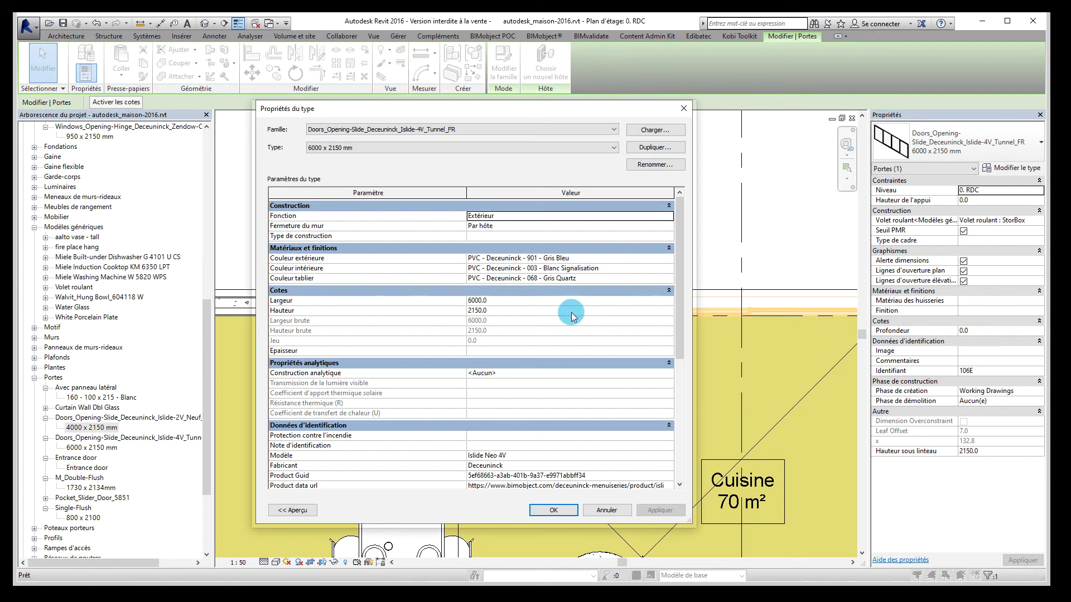
key("Escape")
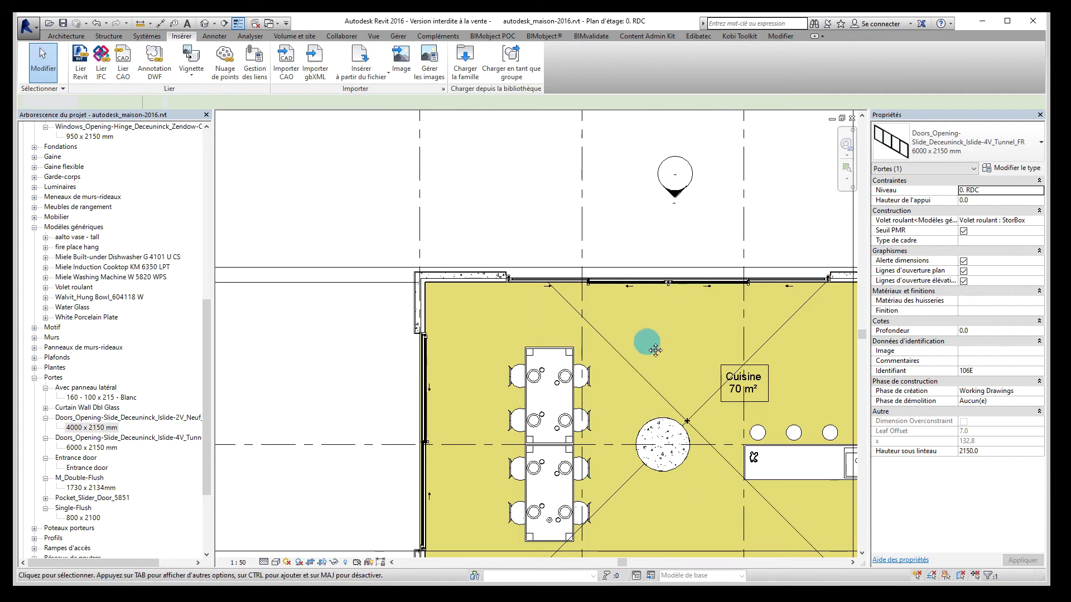
middle_click_drag(655, 350, 569, 238)
- Open the material browser and add Bois - Deceuninck - 006 - Vert Sapin and 019 - Blanc Pur from the DECEUNINCK-Menuiseries_Materiaux library
key("m")
key("t")
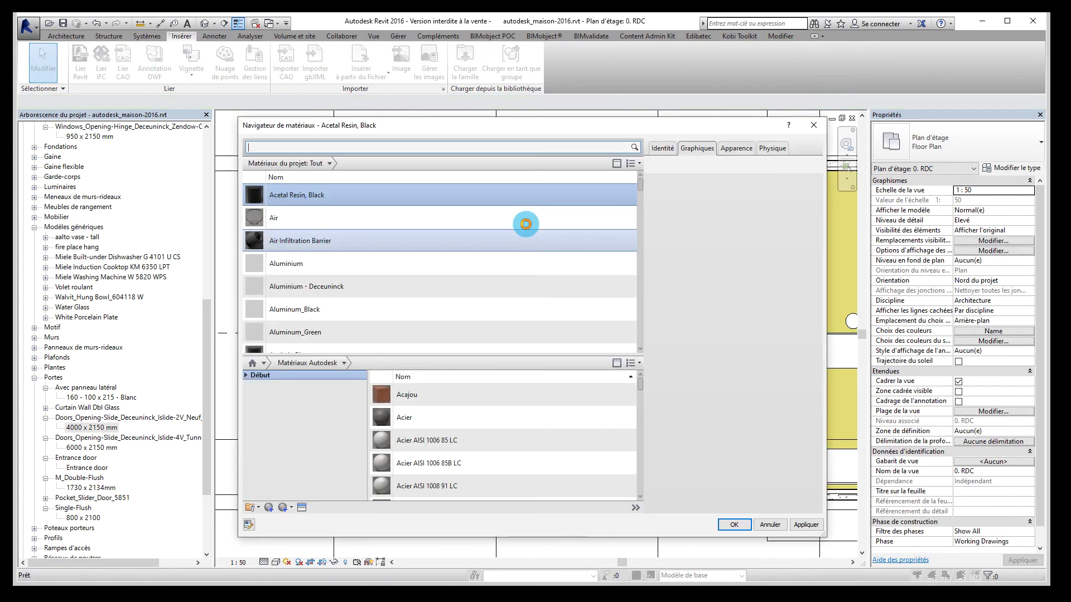
left_click(246, 376)
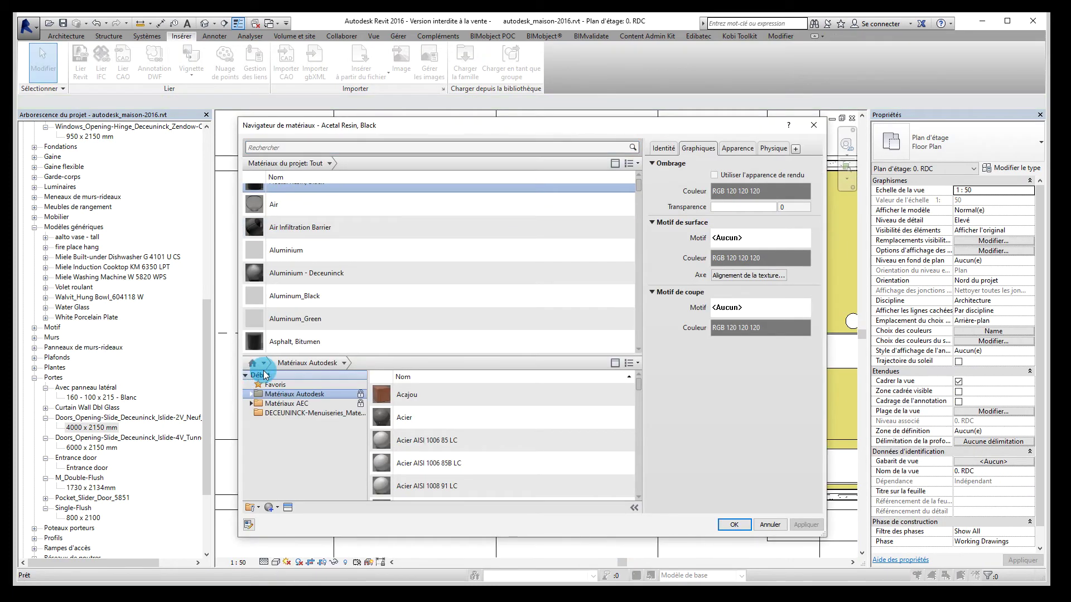
left_click(301, 413)
double_click(482, 417)
double_click(484, 463)
- Add more Deceuninck finishes to the project materials, including Metal - Deceuninck - 139 - Argenté
scroll(500, 459, "down", 4)
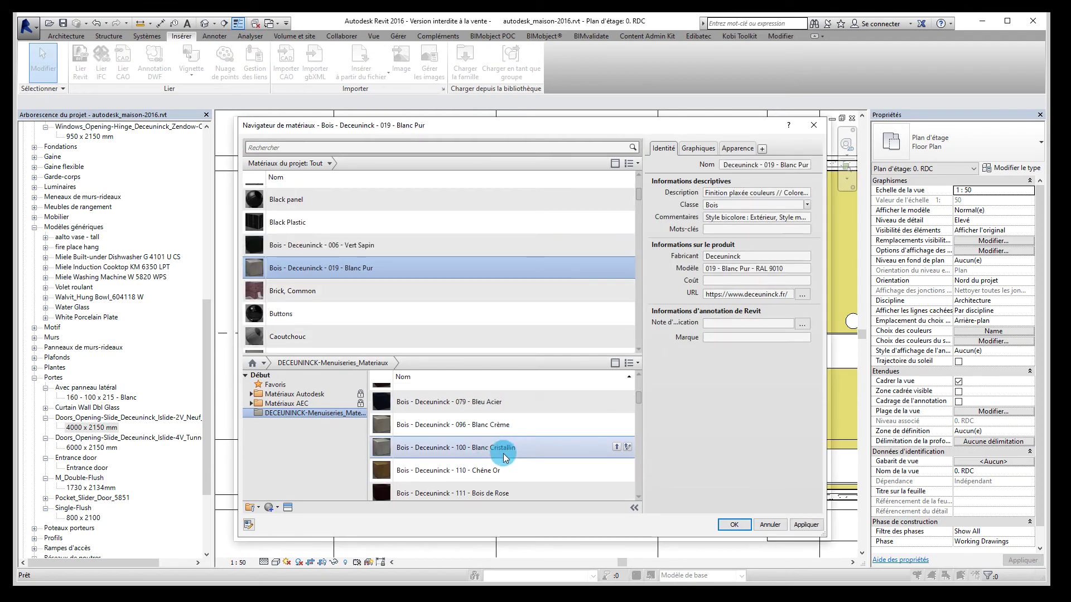
double_click(500, 469)
scroll(497, 471, "down", 3)
double_click(498, 469)
scroll(500, 463, "down", 5)
double_click(502, 469)
left_click(476, 324)
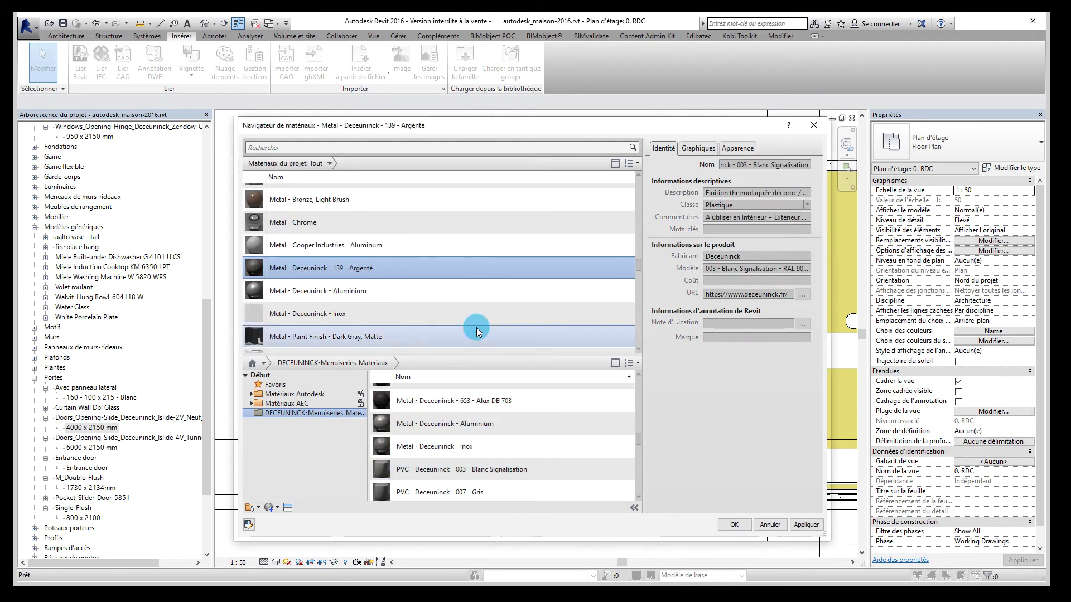
- Add PVC - Deceuninck - 076 - Rouge Vin and 079 - Bleu Acier to the project materials and accept the changes
scroll(502, 435, "down", 4)
double_click(504, 444)
double_click(498, 406)
scroll(504, 412, "down", 5)
scroll(504, 412, "down", 9)
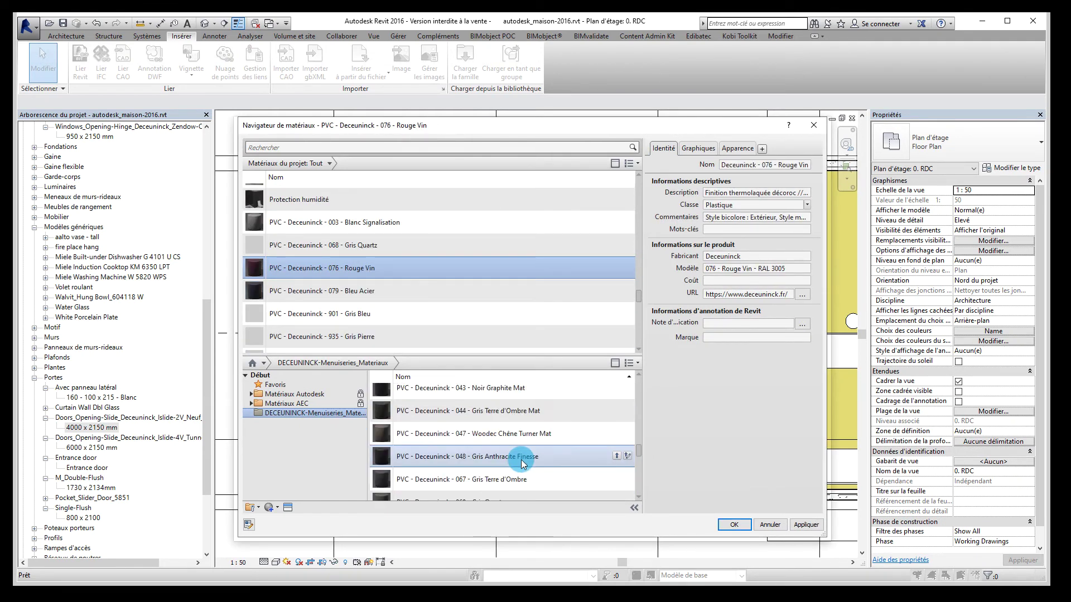
left_click(735, 524)
- Find the Deceuninck exterior materials with the search "Ext" and set the four-panel sliding door's exterior colour to PVC - Deceuninck - 076 - Rouge Vin
double_click(701, 168)
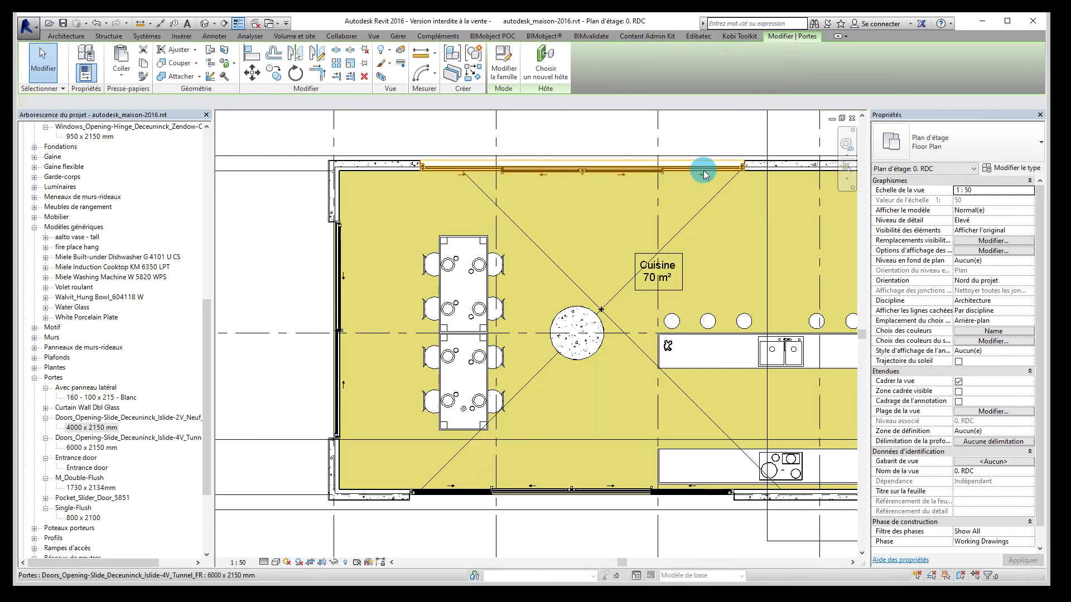
left_click(670, 258)
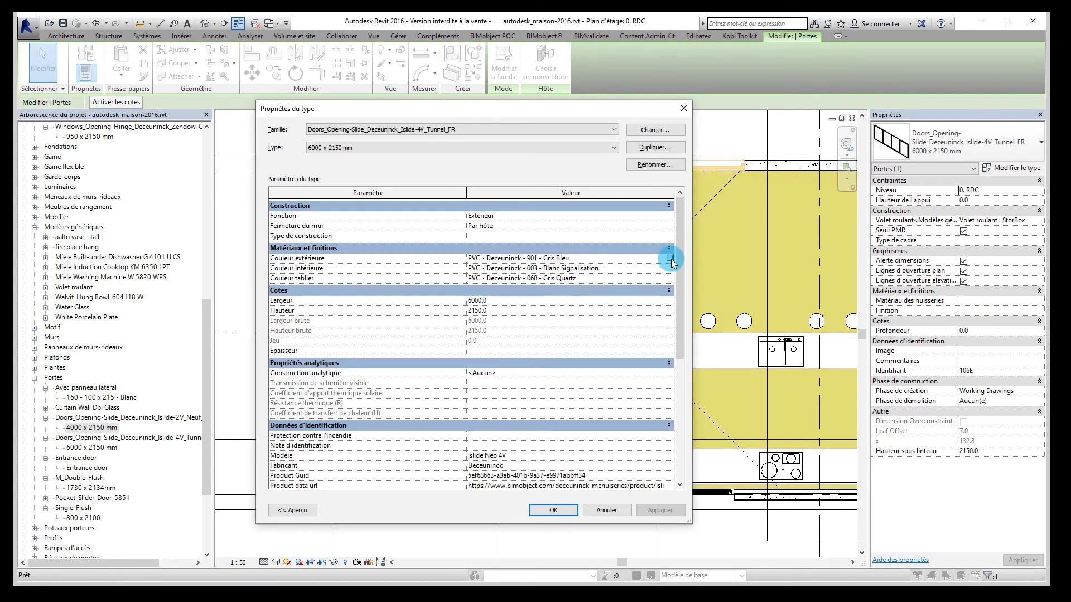
left_click(671, 259)
left_click(346, 147)
type("Ext")
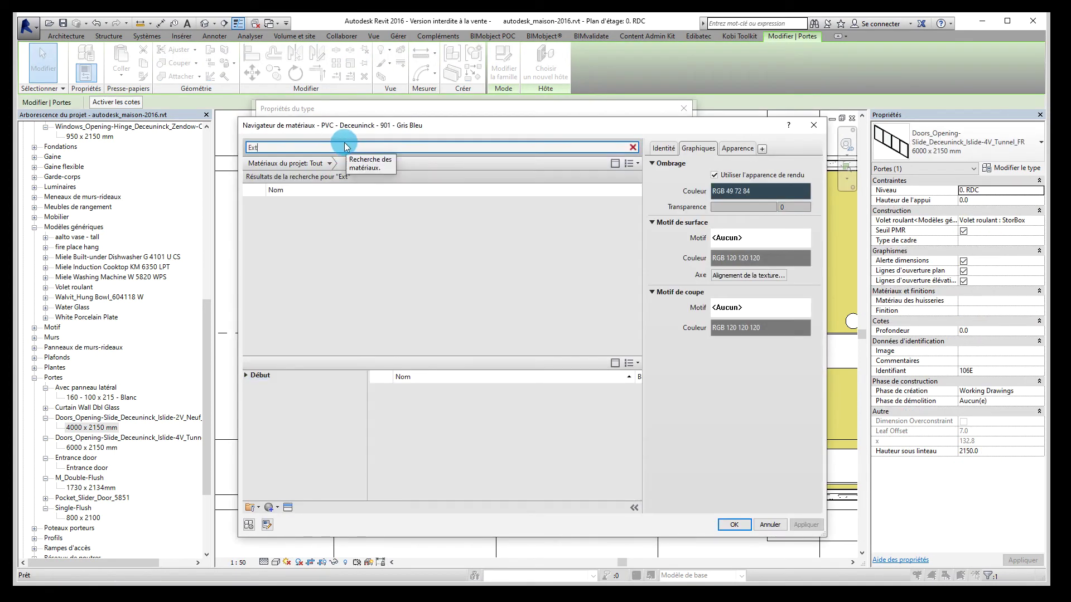
scroll(389, 287, "up", 3)
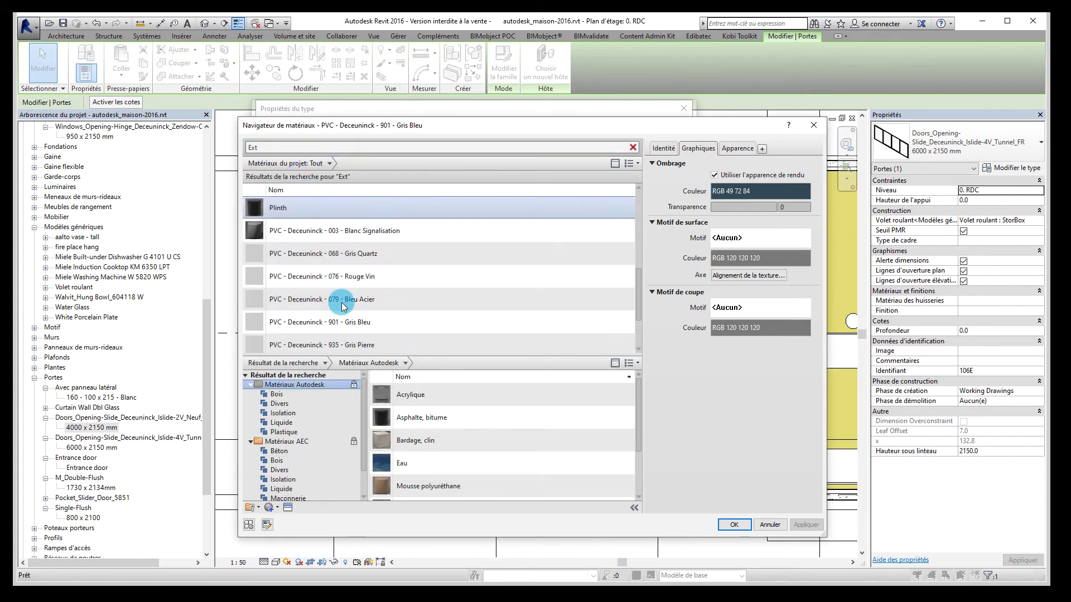
double_click(363, 279)
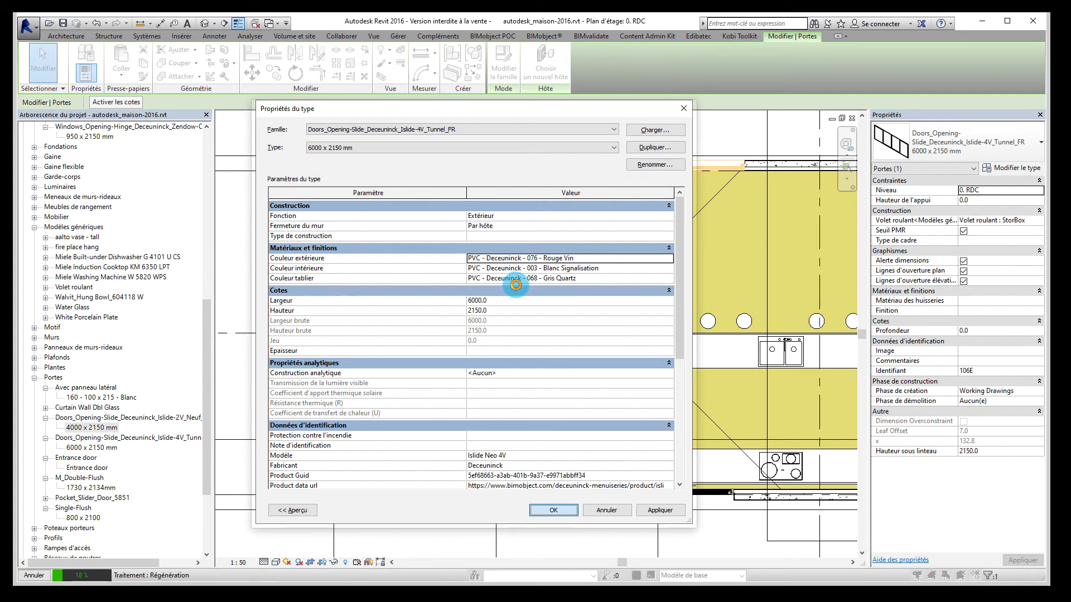
left_click(528, 265)
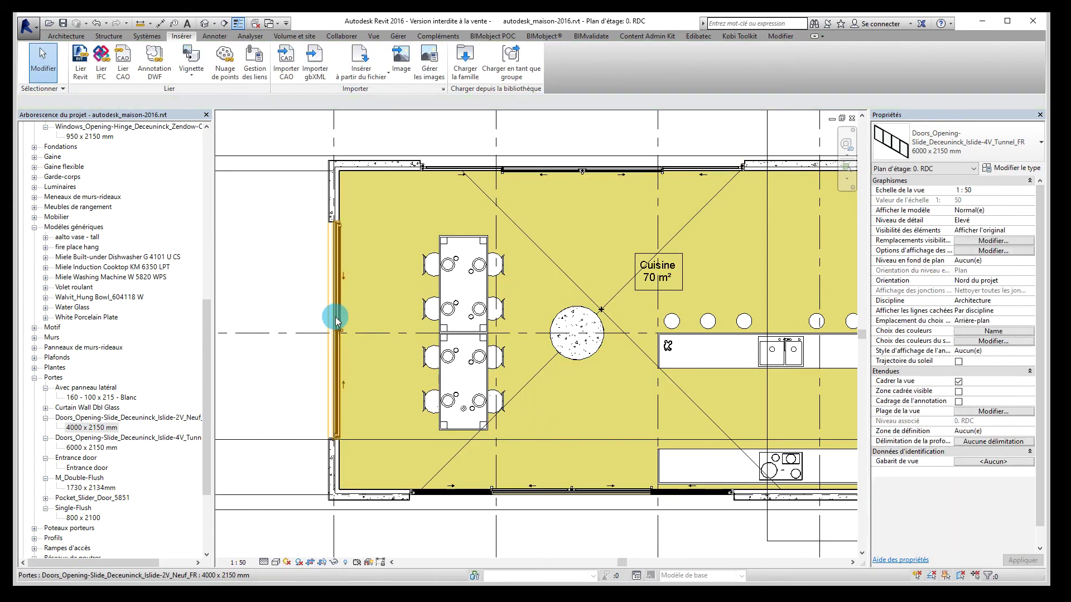
- Review the Deceuninck PVC finishes for the exterior colour of the 4000 x 2150 mm two-panel sliding door, including 901 - Gris Bleu
double_click(335, 318)
left_click(670, 259)
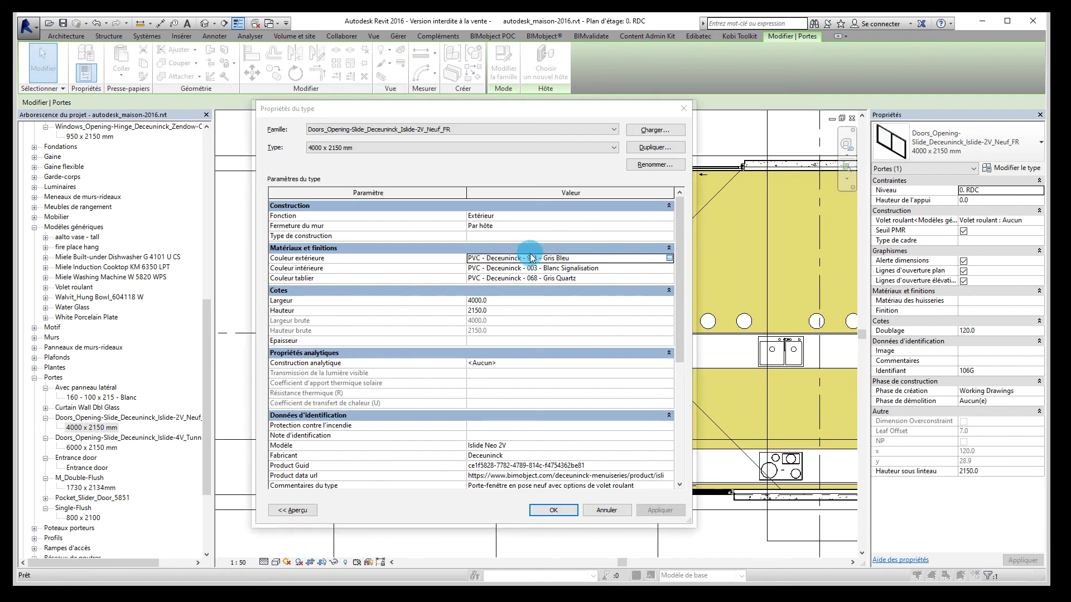
left_click(667, 258)
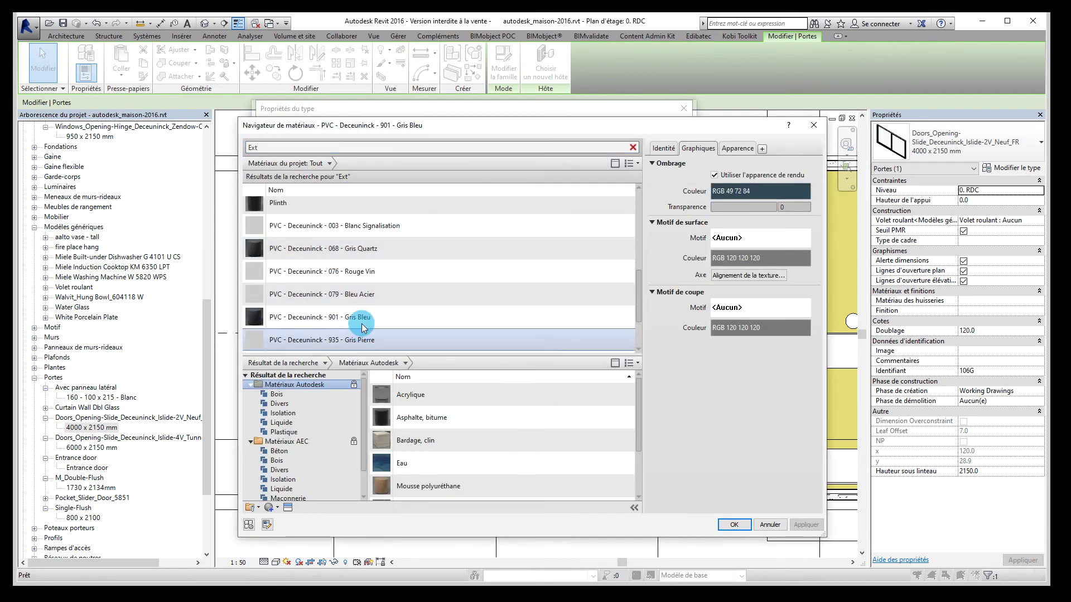
left_click(360, 321)
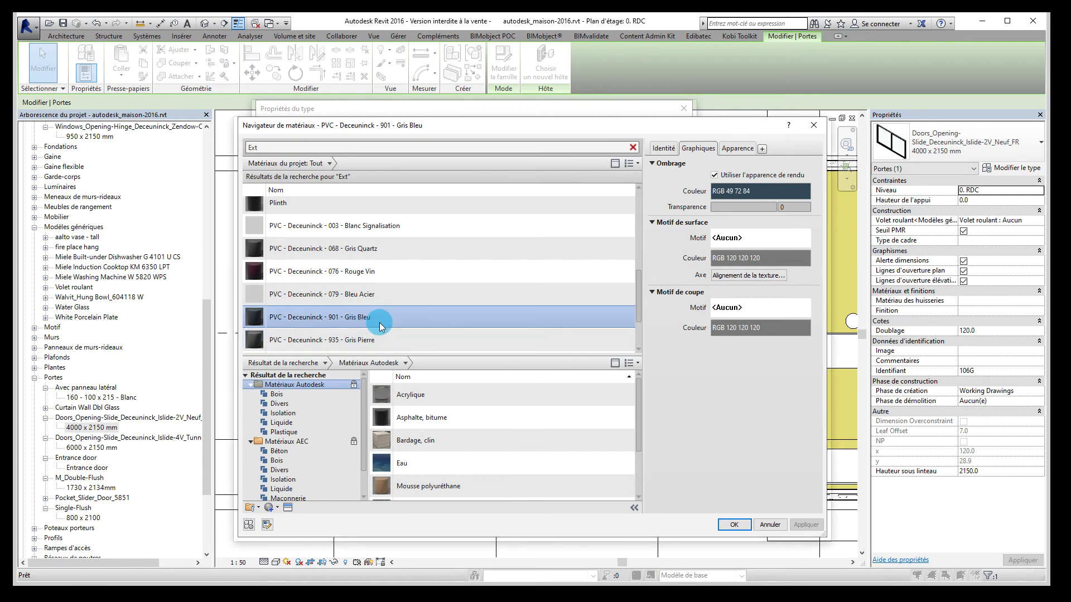
left_click(393, 230)
left_click(814, 126)
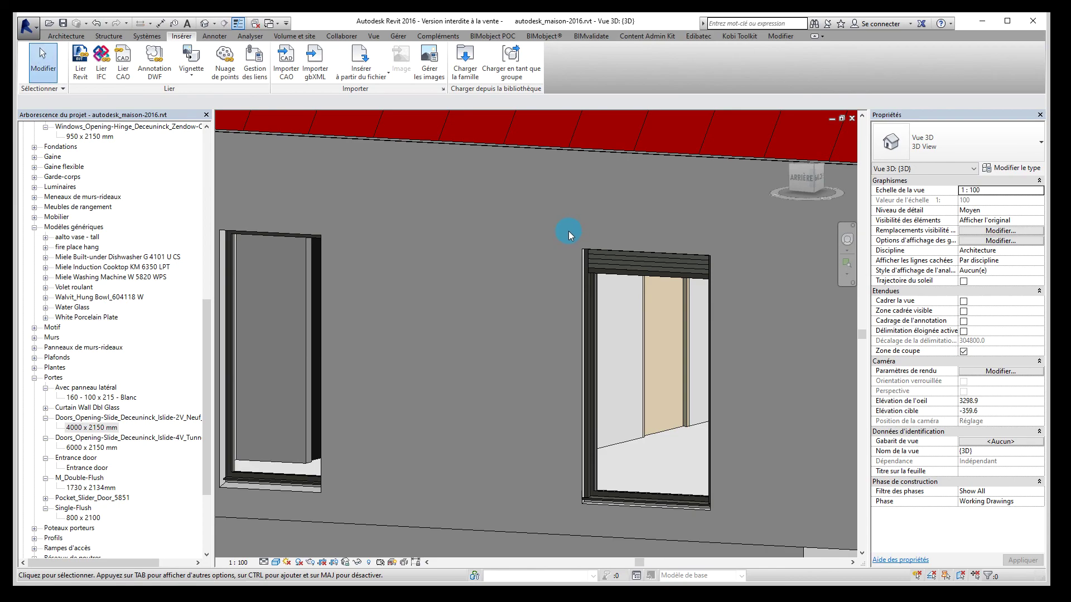
- Examine the placed sliding doors and their exterior finishes around the house in the 3D view
scroll(568, 231, "down", 10)
middle_click_drag(676, 277, 602, 403, "shift")
scroll(608, 406, "up", 4)
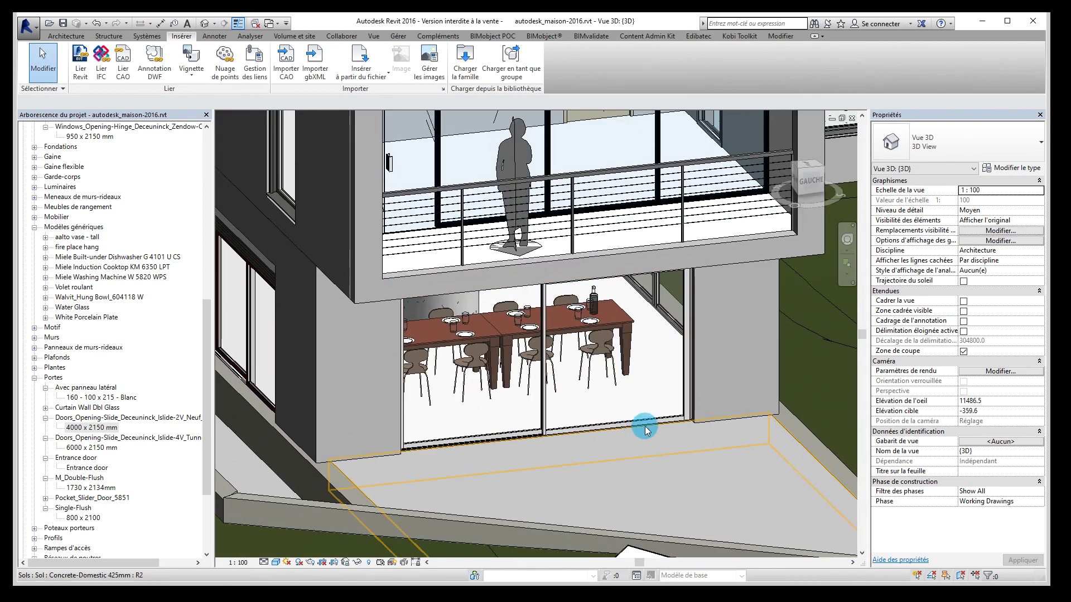
middle_click_drag(694, 413, 387, 519, "shift")
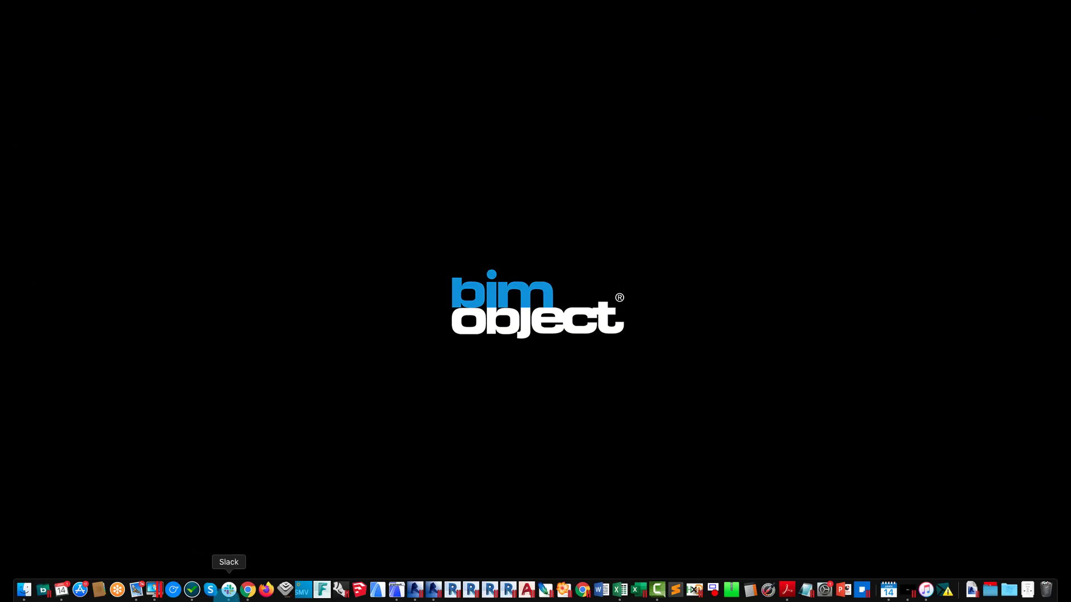
- Switch to Chrome and view the Deceuninck Menuiseries manufacturer page on BIMobject
left_click(248, 590)
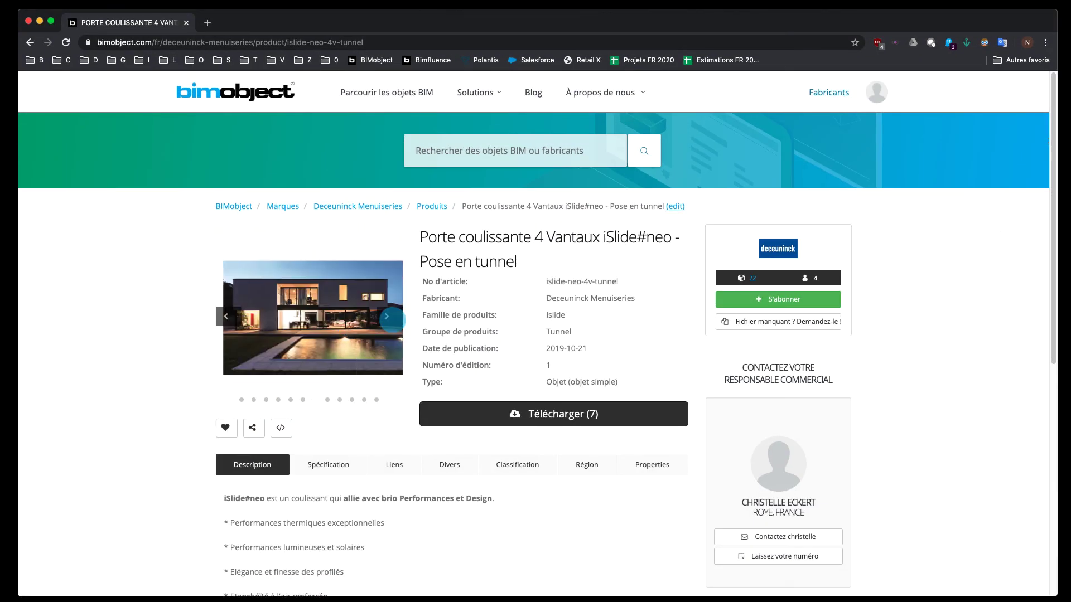
scroll(512, 339, "down", 3)
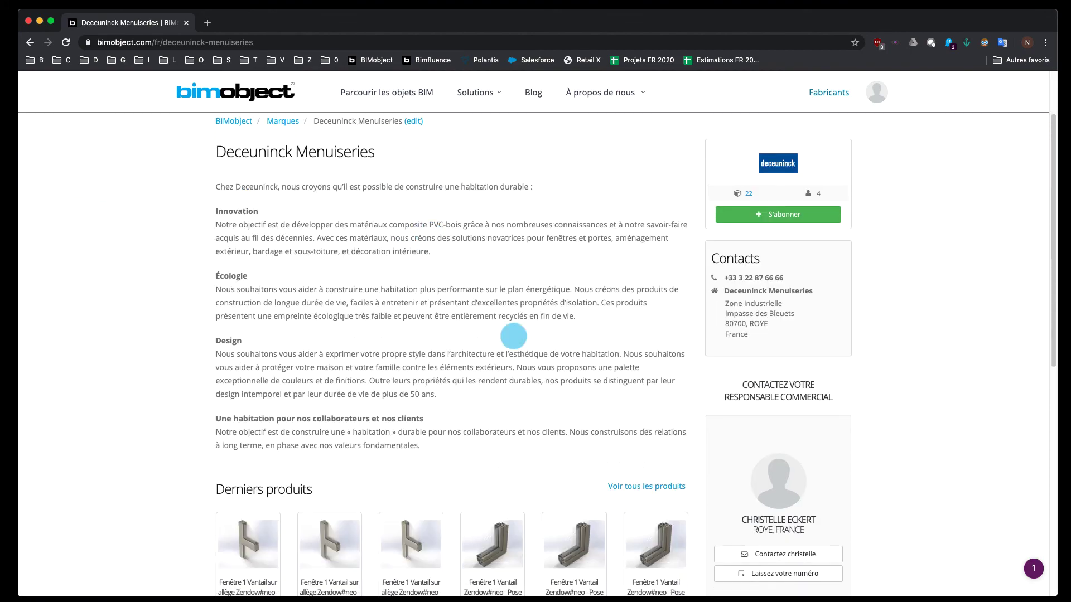